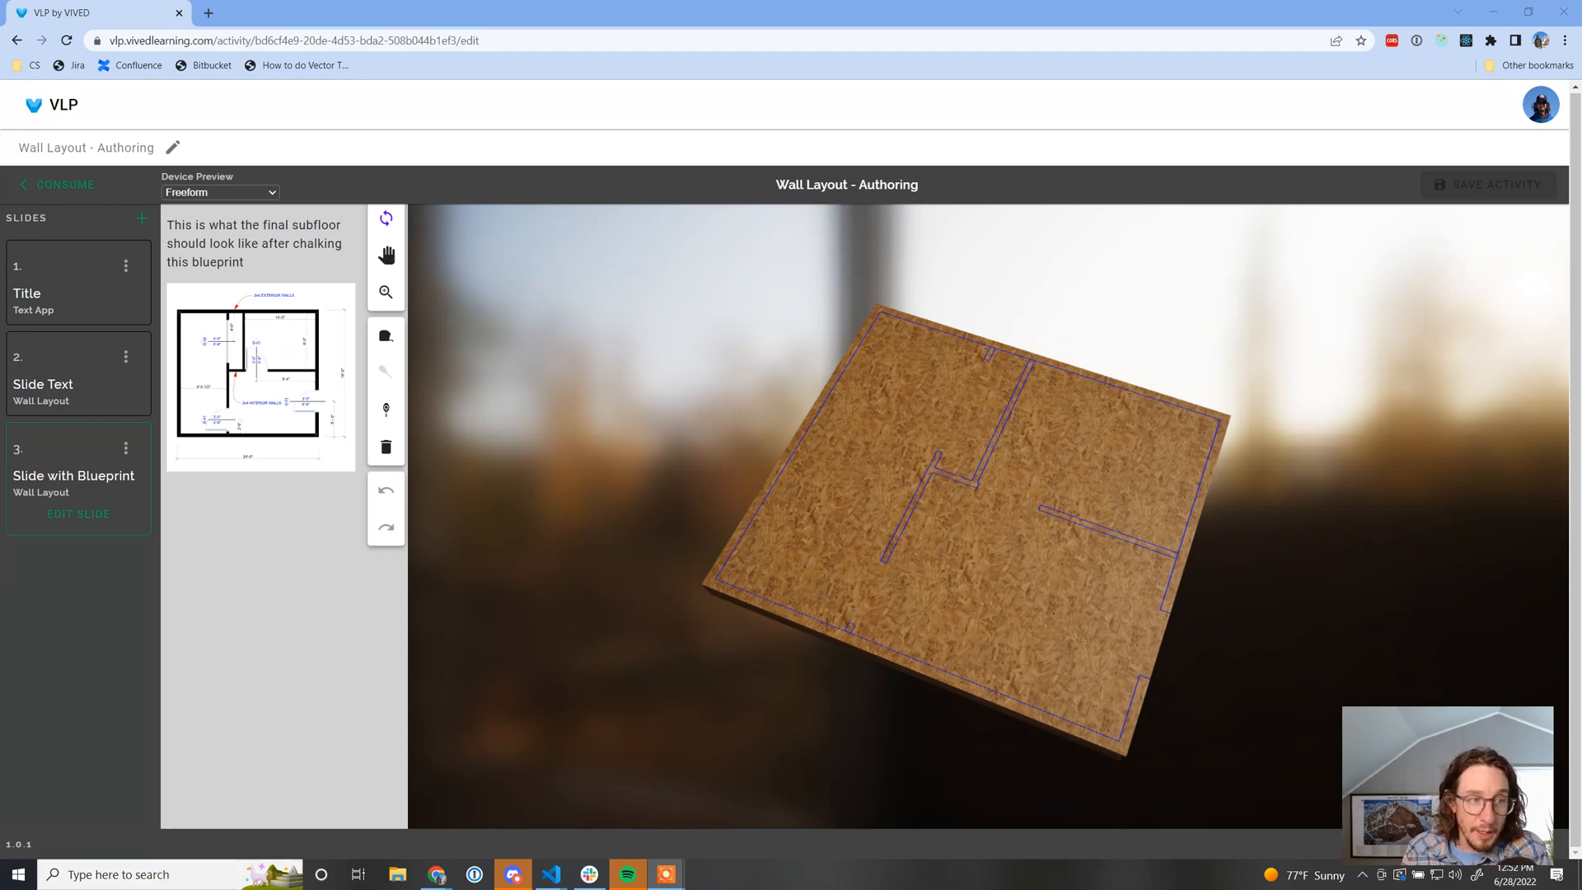
Review the activity's existing Title, Slide Text and Slide with Blueprint slides
{"action": "left_click", "coordinate": [74, 292]}
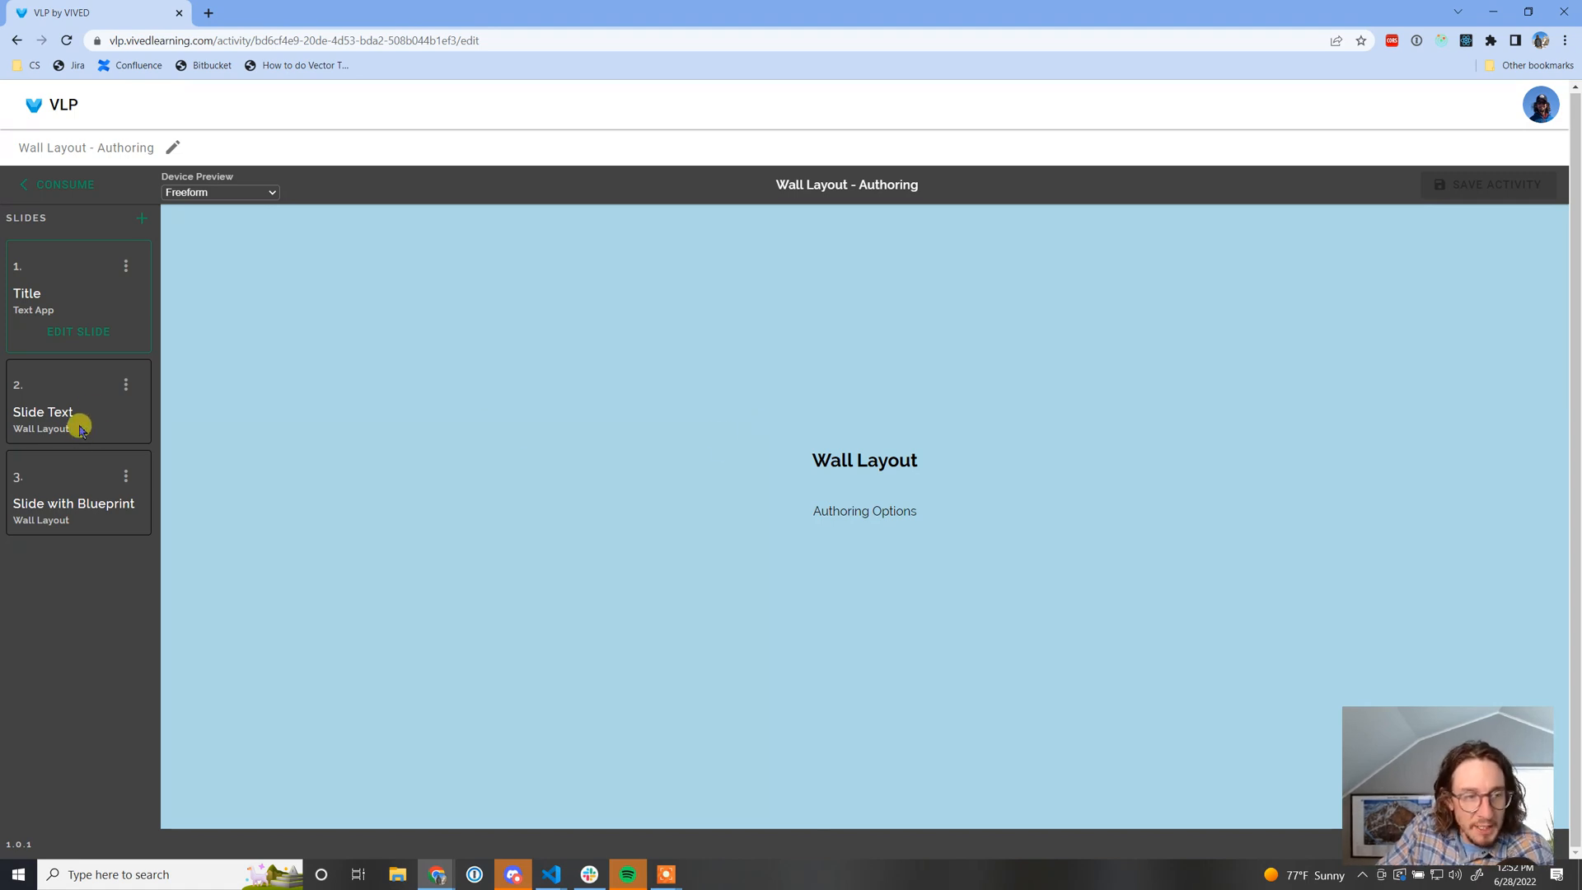
{"action": "left_click", "coordinate": [97, 404]}
{"action": "left_click_drag", "start_coordinate": [350, 355], "coordinate": [217, 281]}
{"action": "left_click", "coordinate": [284, 416]}
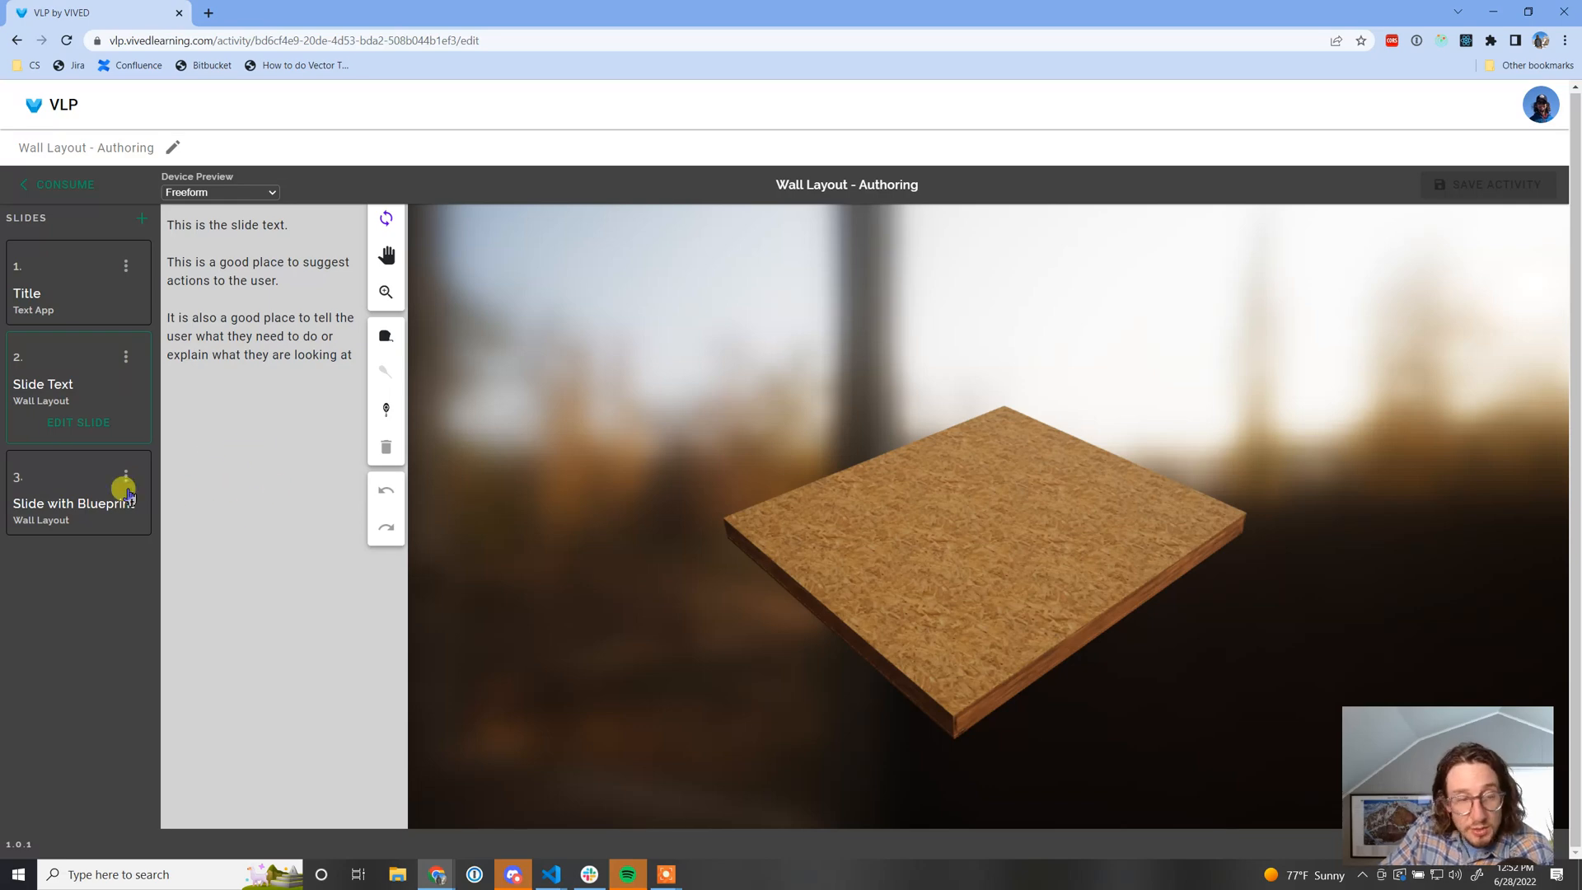
{"action": "left_click", "coordinate": [32, 488]}
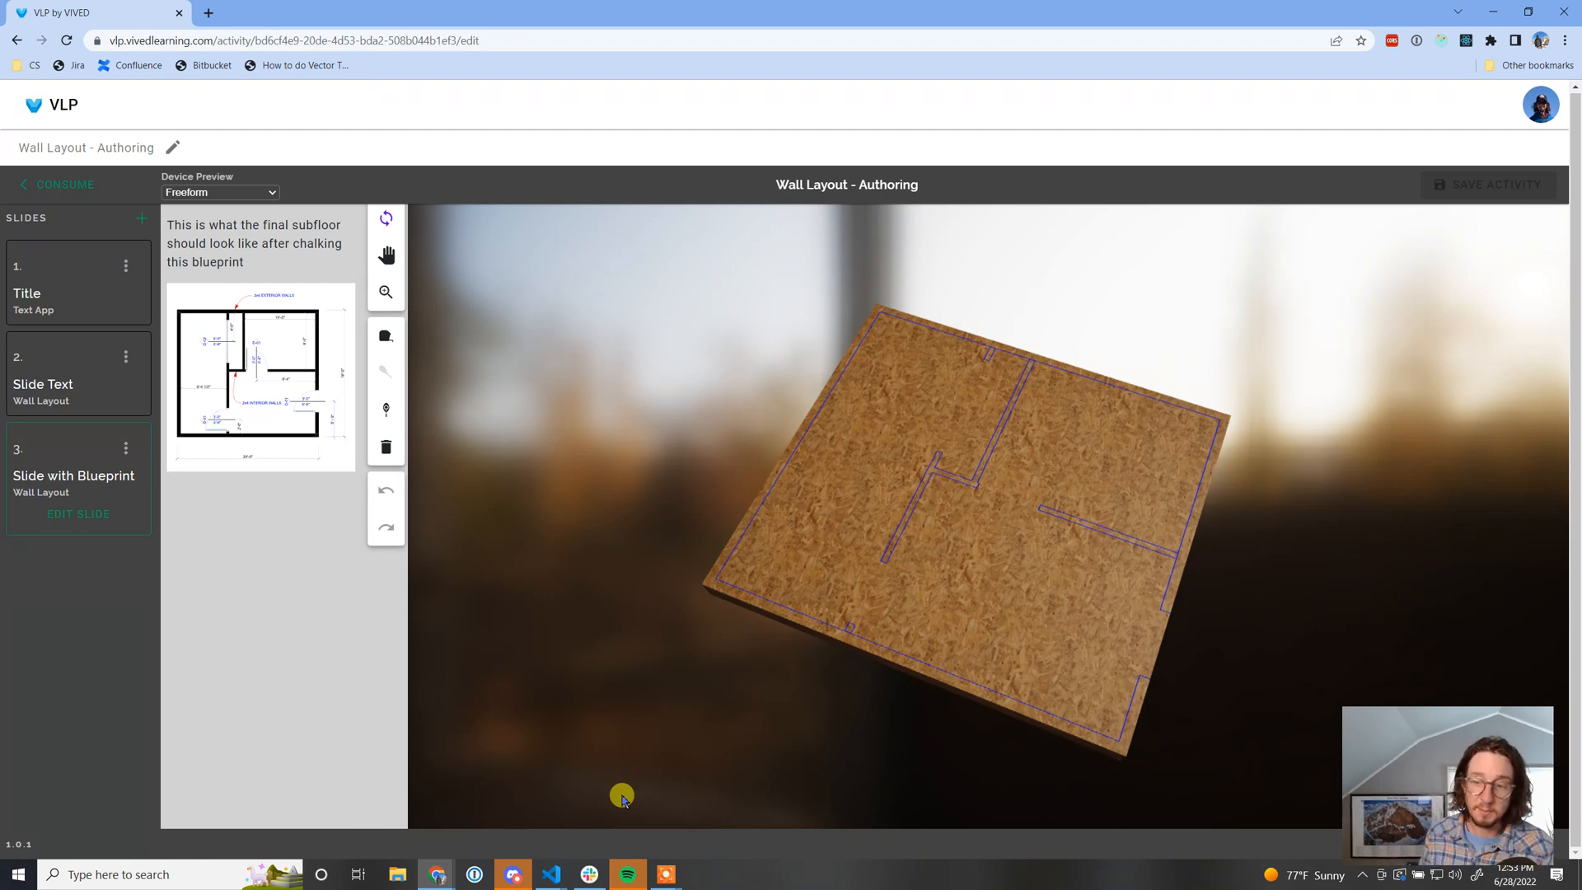
Add a new Wall Layout slide and set its challenge type to Question
{"action": "left_click", "coordinate": [141, 217]}
{"action": "left_click", "coordinate": [170, 532]}
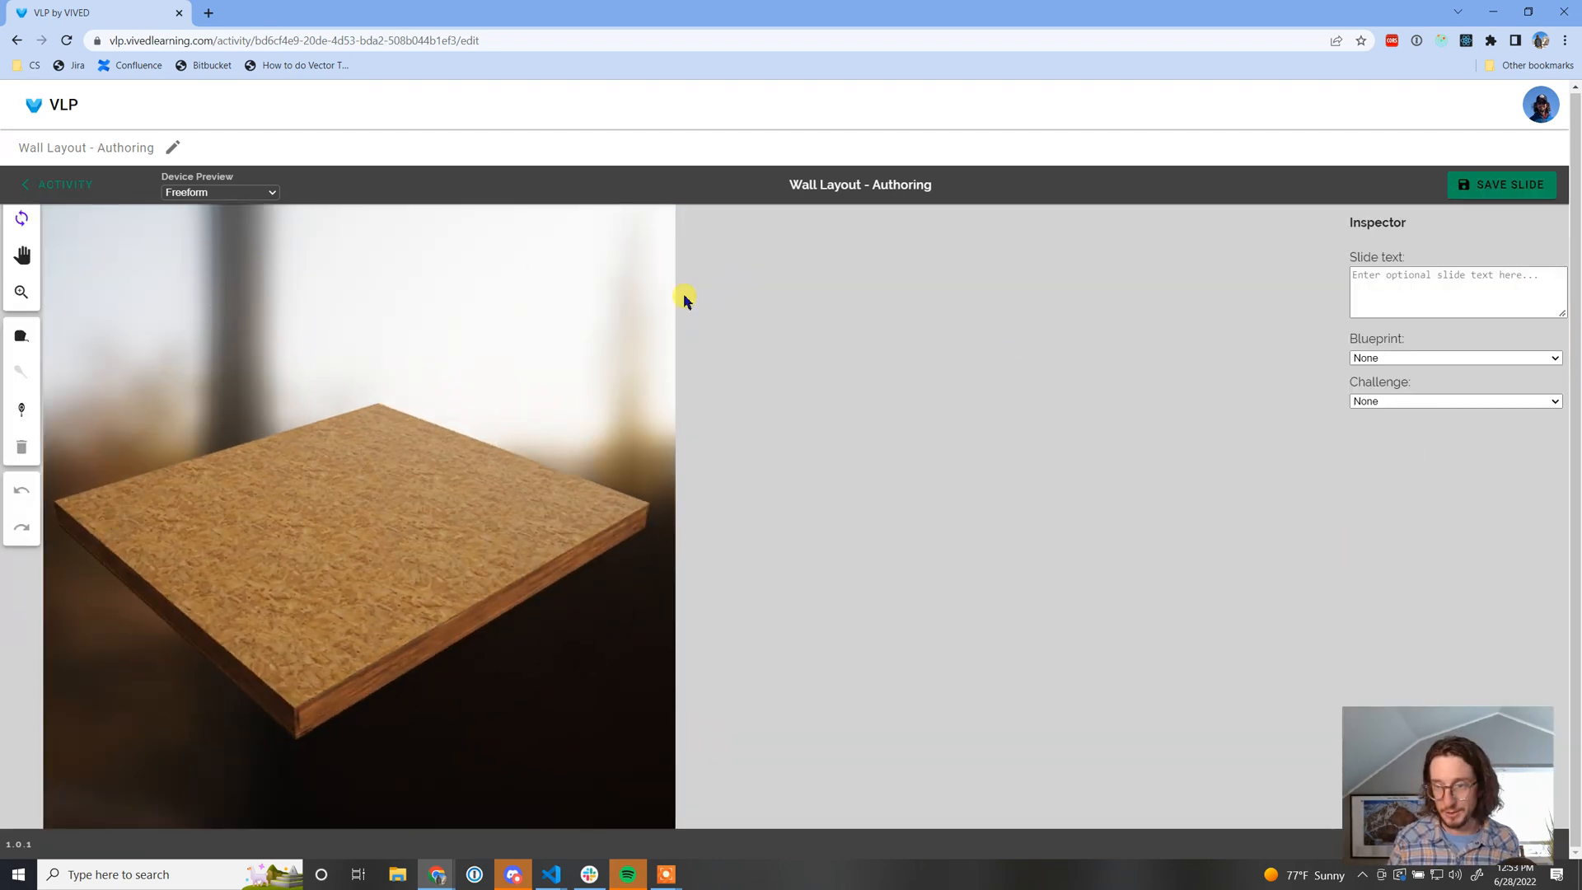
{"action": "left_click", "coordinate": [1405, 282]}
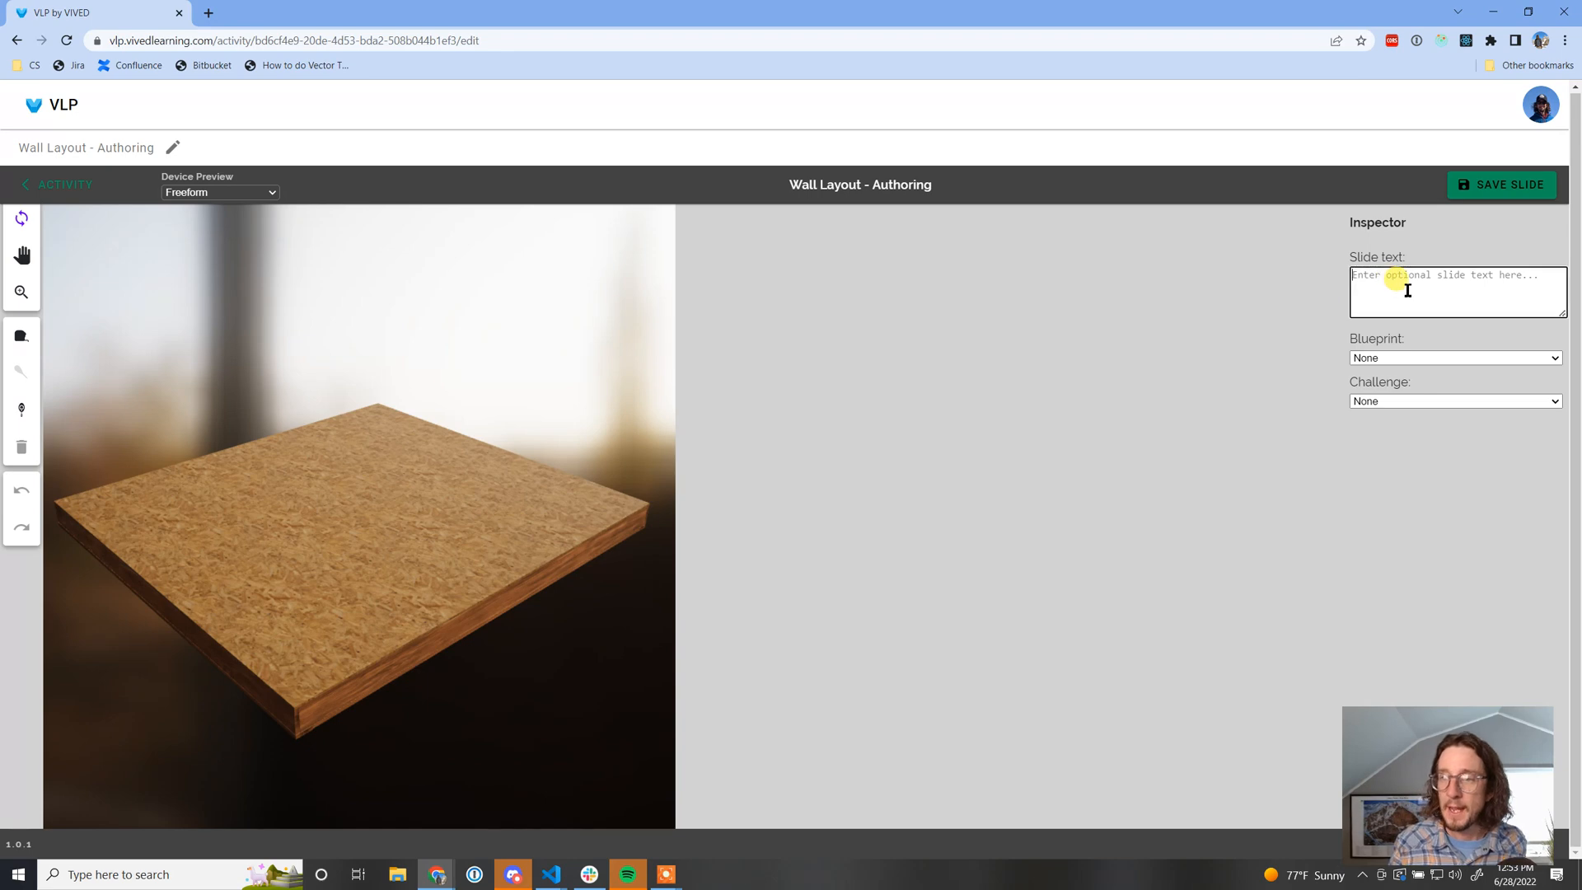
{"action": "left_click", "coordinate": [1378, 401]}
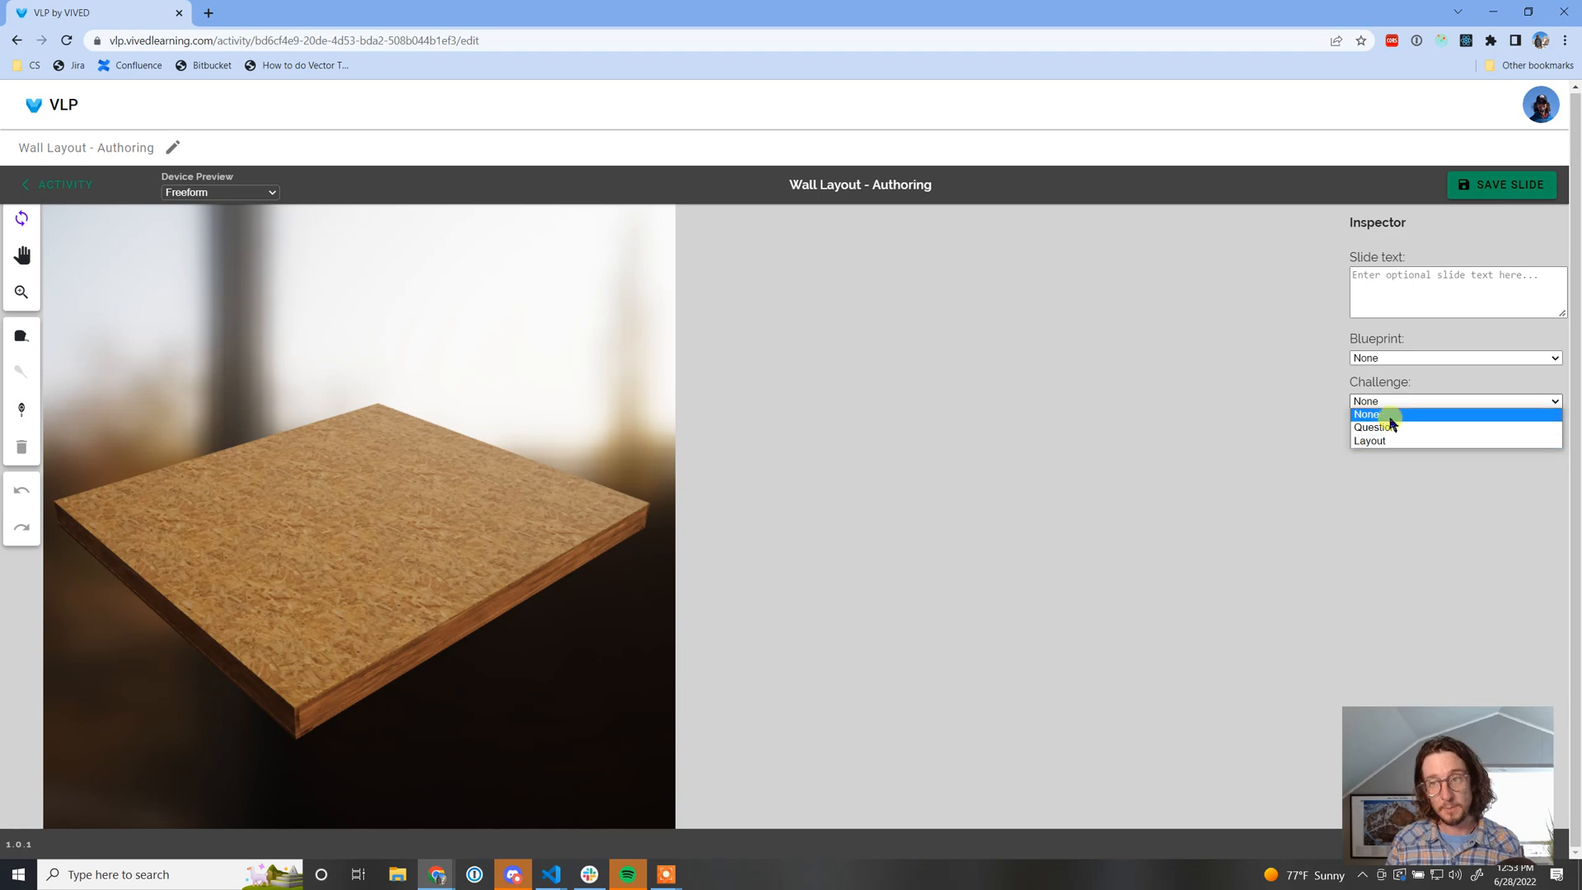
{"action": "left_click", "coordinate": [1394, 427]}
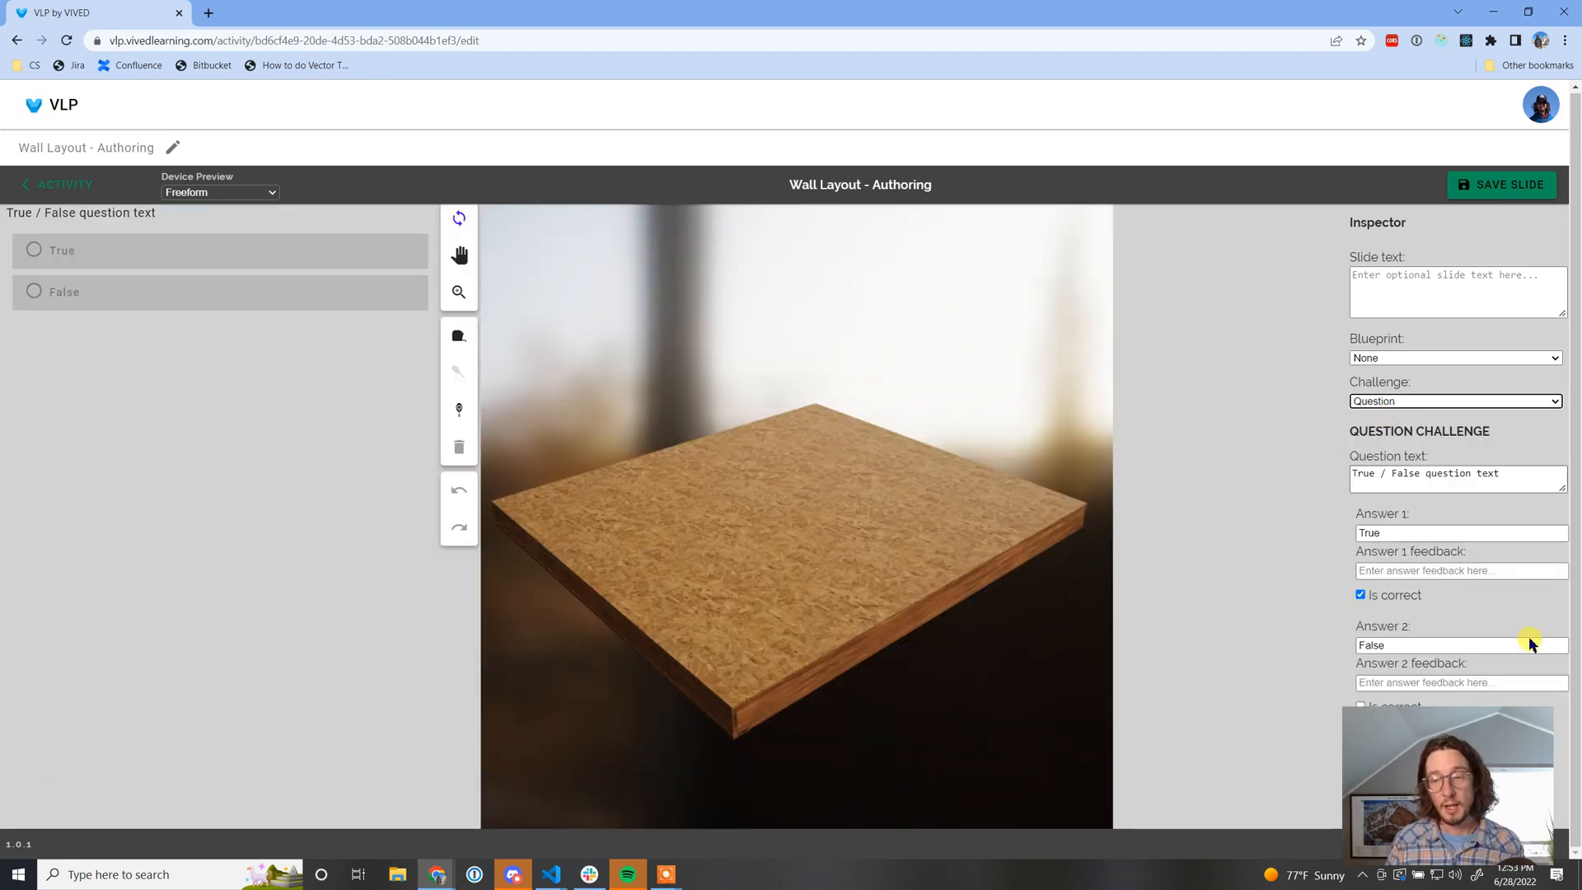
Examine the question challenge's heading and default question text, and inspect the subfloor board from above
{"action": "left_click_drag", "start_coordinate": [1434, 770], "coordinate": [627, 64]}
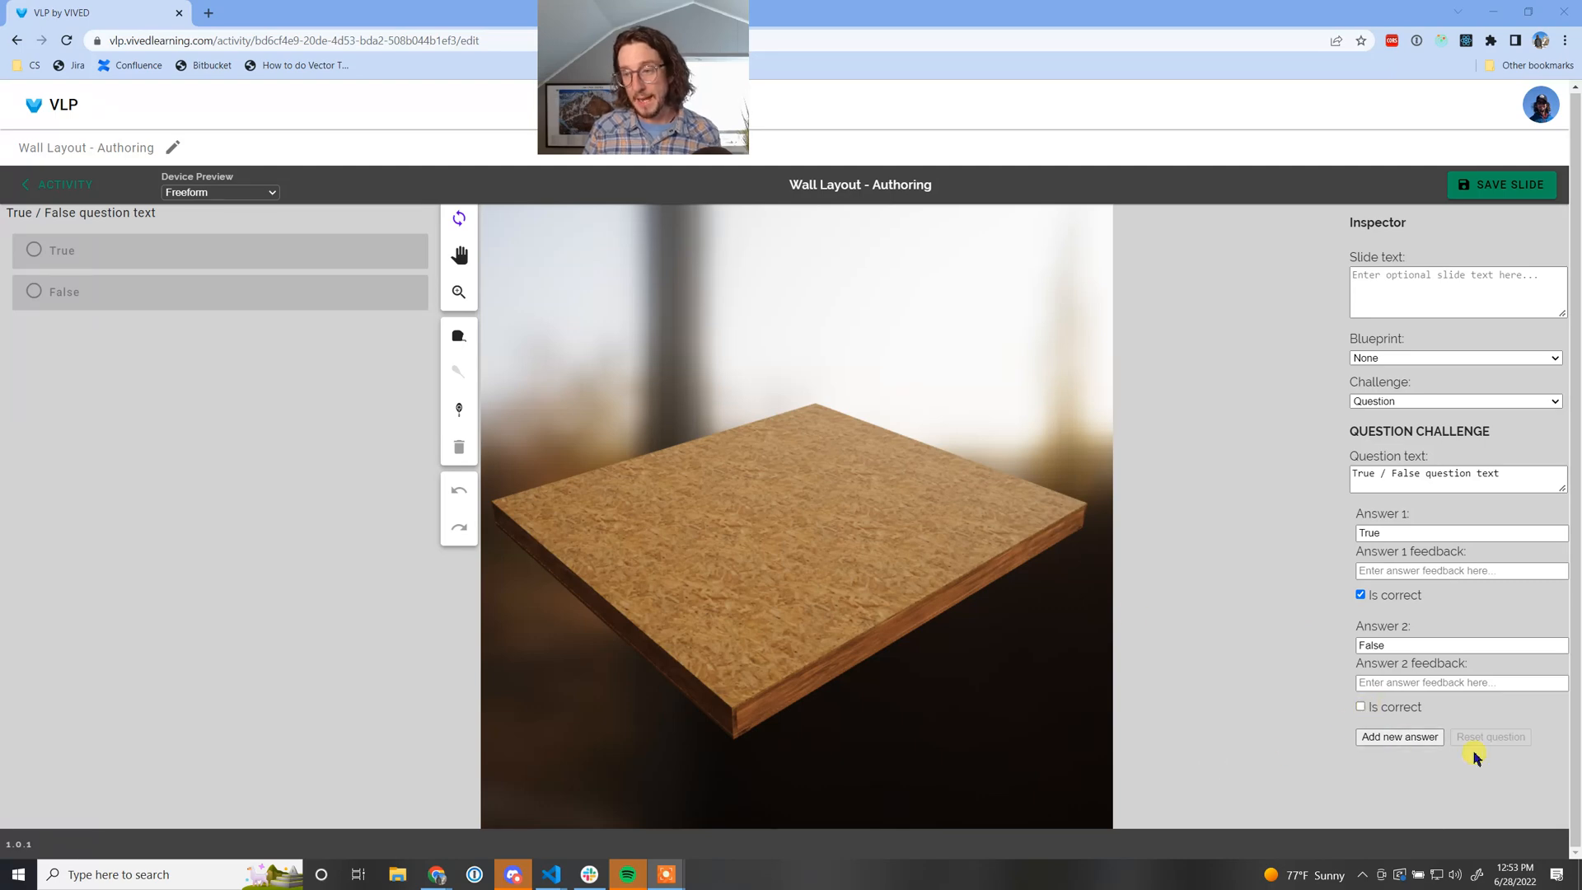
{"action": "left_click_drag", "start_coordinate": [1350, 431], "coordinate": [1508, 445]}
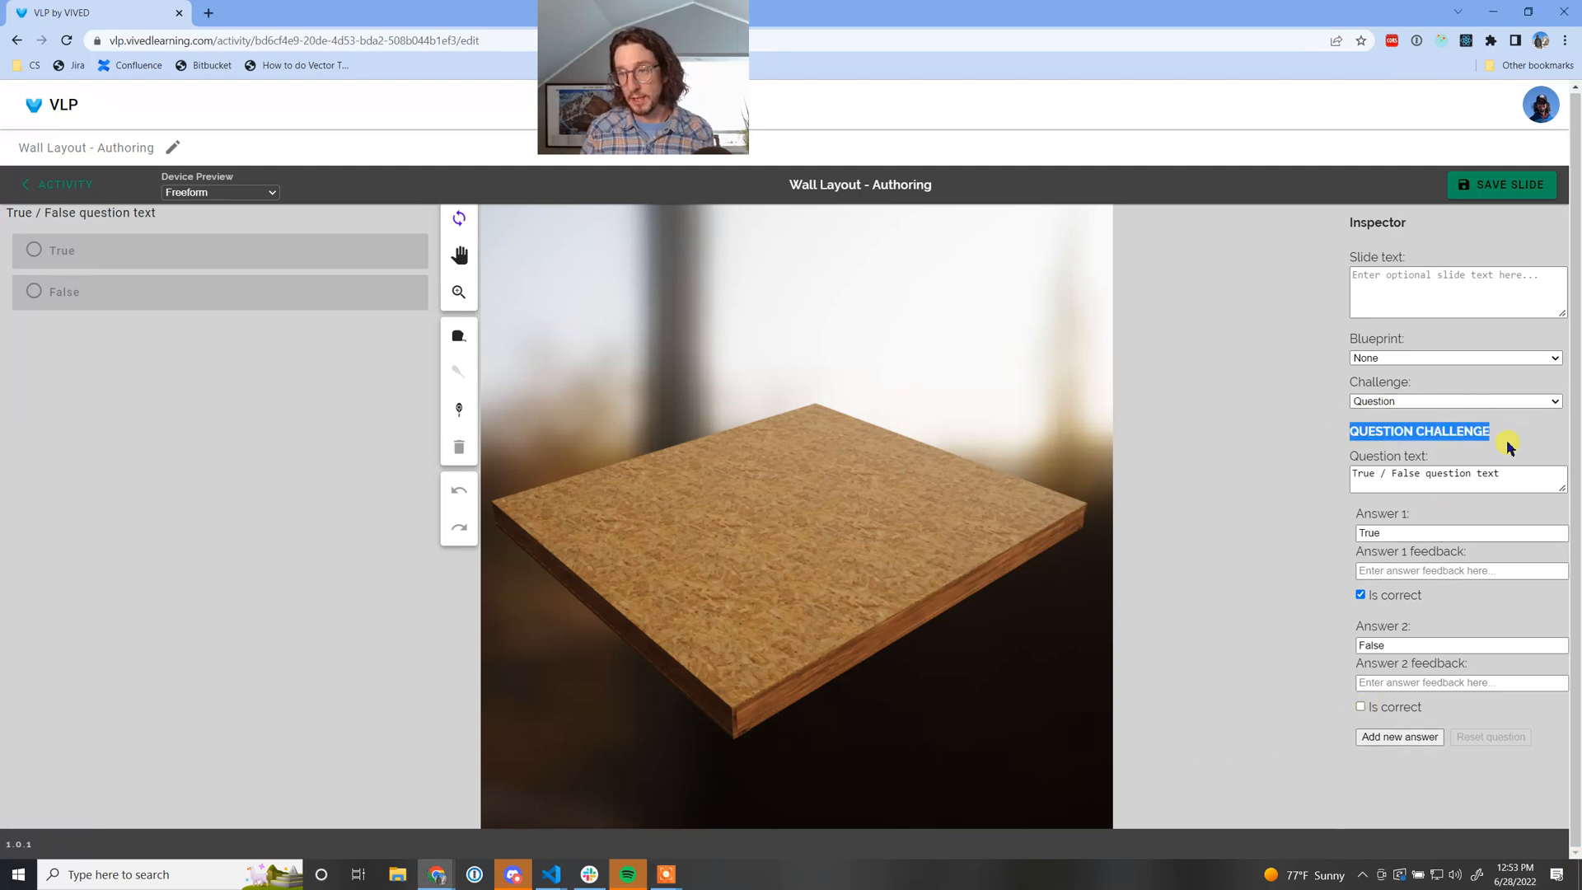
{"action": "left_click", "coordinate": [1473, 475]}
{"action": "left_click_drag", "start_coordinate": [1539, 482], "coordinate": [1348, 476]}
{"action": "left_click_drag", "start_coordinate": [800, 545], "coordinate": [922, 709]}
{"action": "scroll", "coordinate": [802, 545], "scroll_direction": "down", "scroll_amount": 2}
{"action": "scroll", "coordinate": [804, 577], "scroll_direction": "up", "scroll_amount": 6}
{"action": "scroll", "coordinate": [805, 585], "scroll_direction": "down", "scroll_amount": 4}
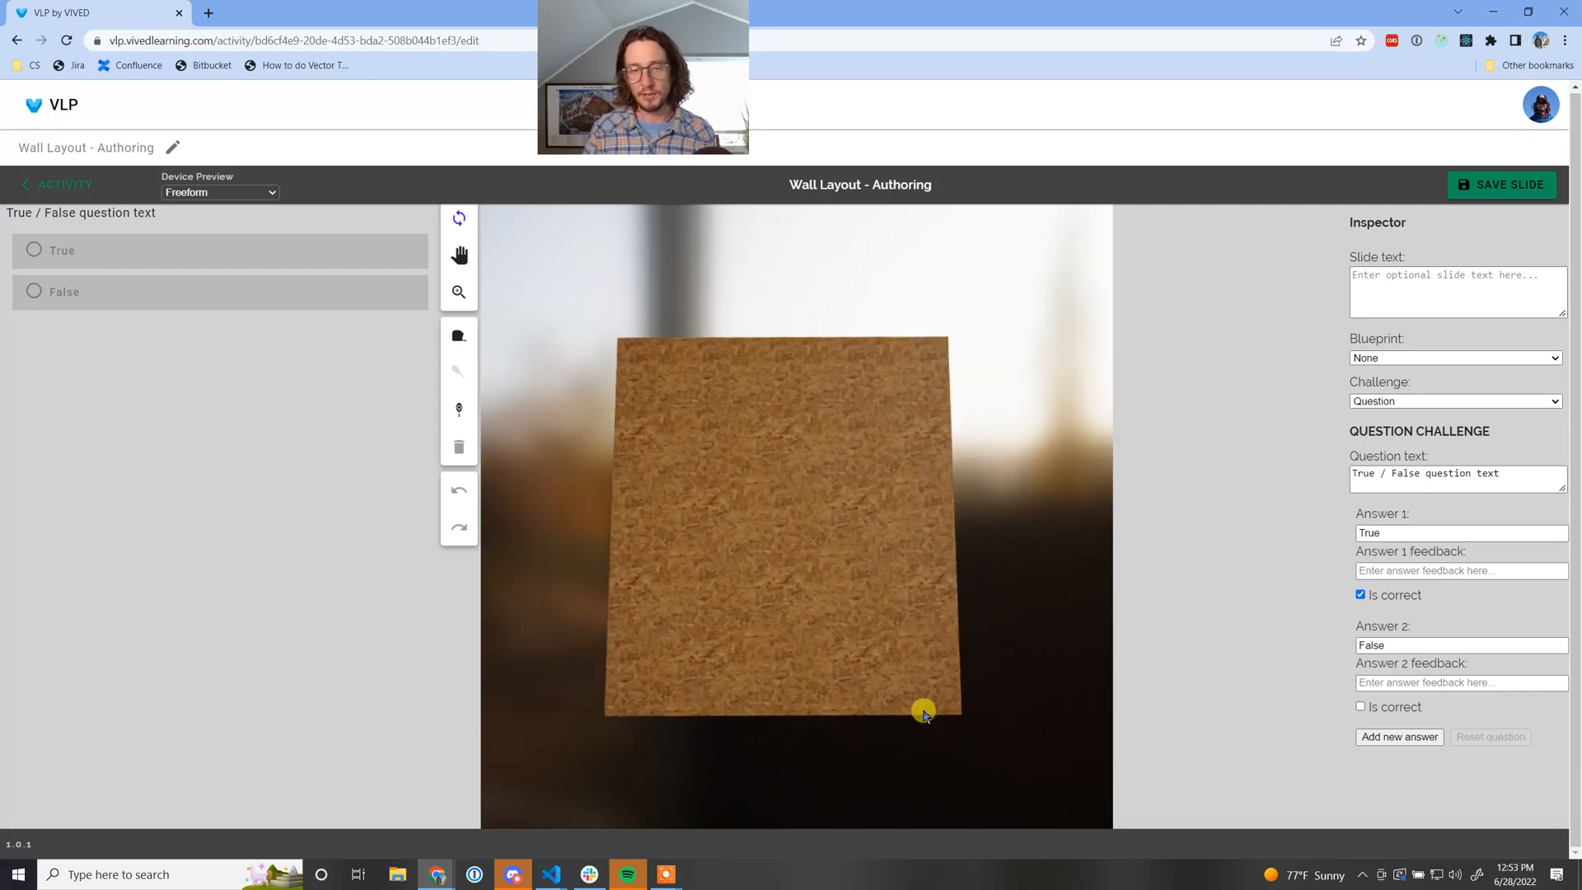
Replace the default question text with "What is this subfloor made of?"
{"action": "triple_click", "coordinate": [1519, 471]}
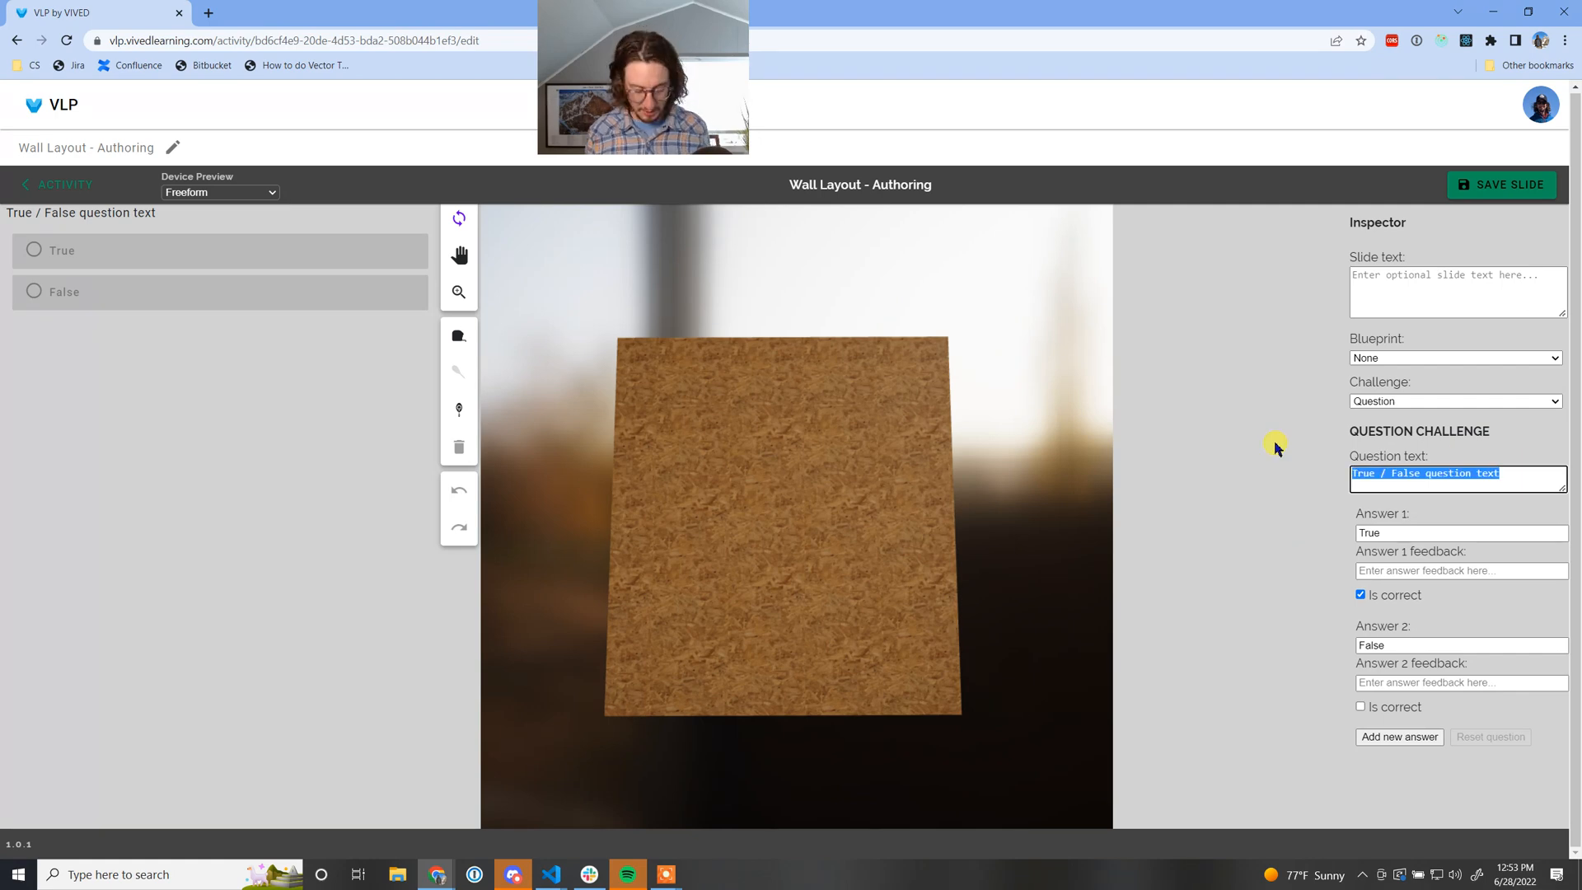
{"action": "type", "text": "Wh"}
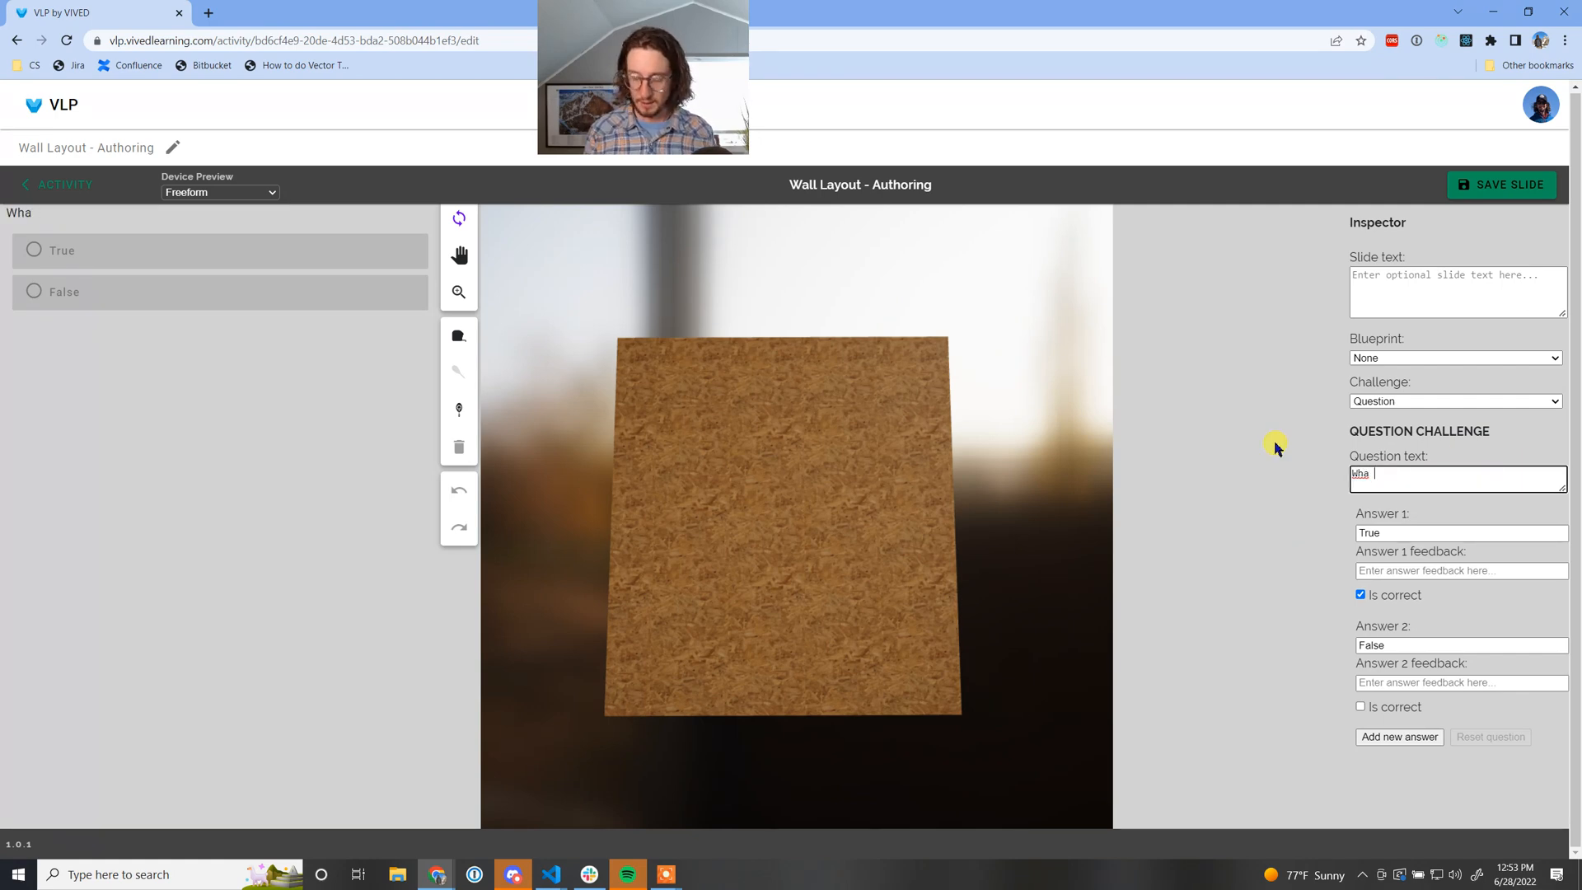
{"action": "type", "text": "at is the"}
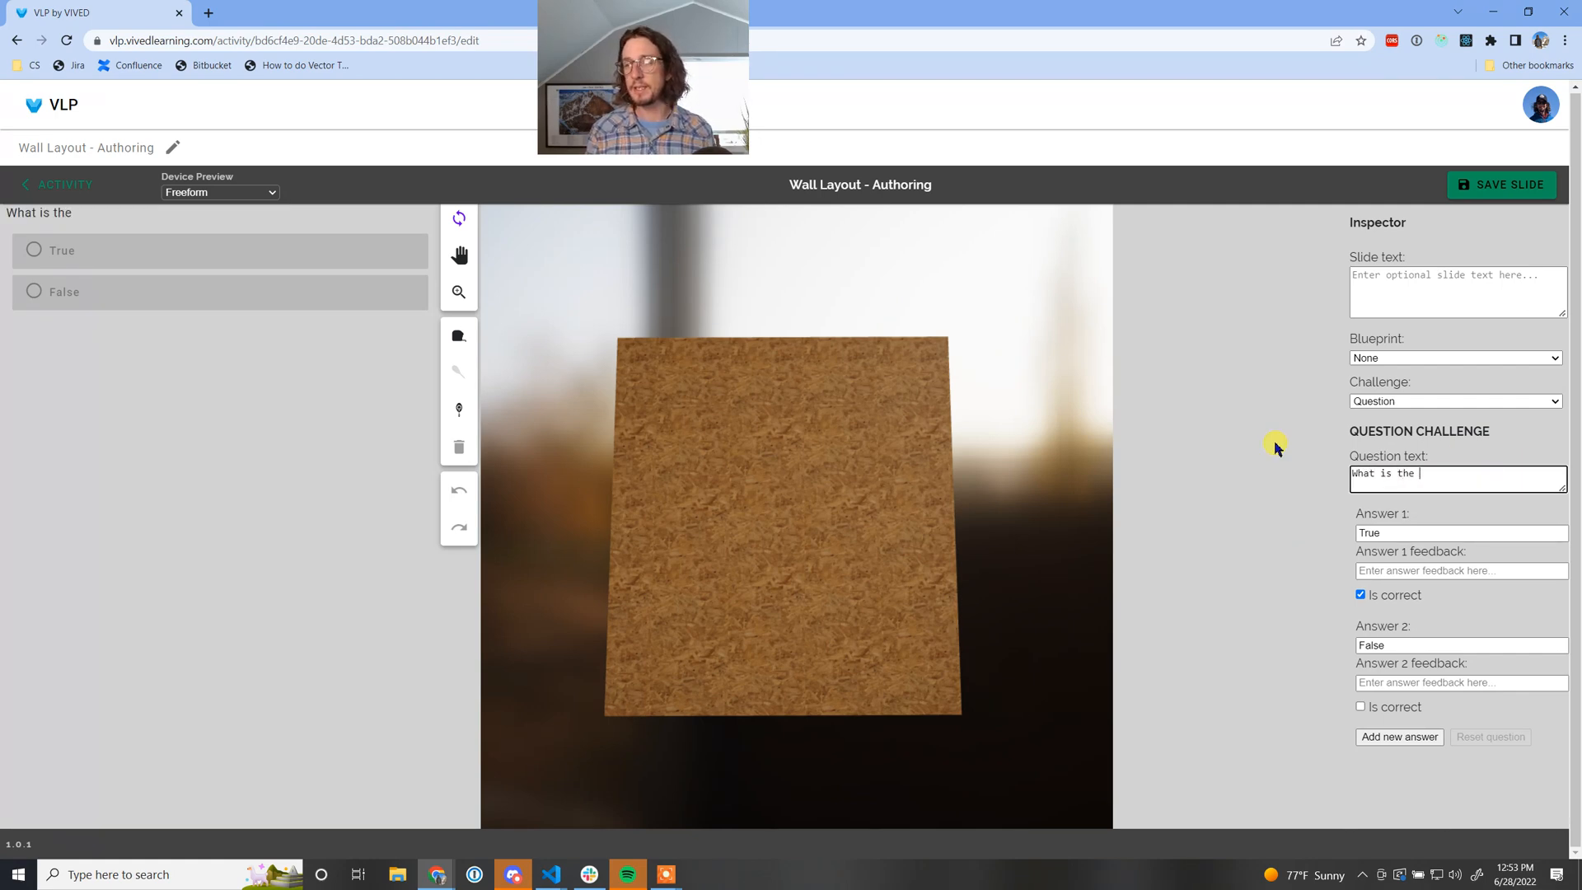
{"action": "key", "text": "BackSpace"}
{"action": "key", "text": "BackSpace"}
{"action": "type", "text": "is subf"}
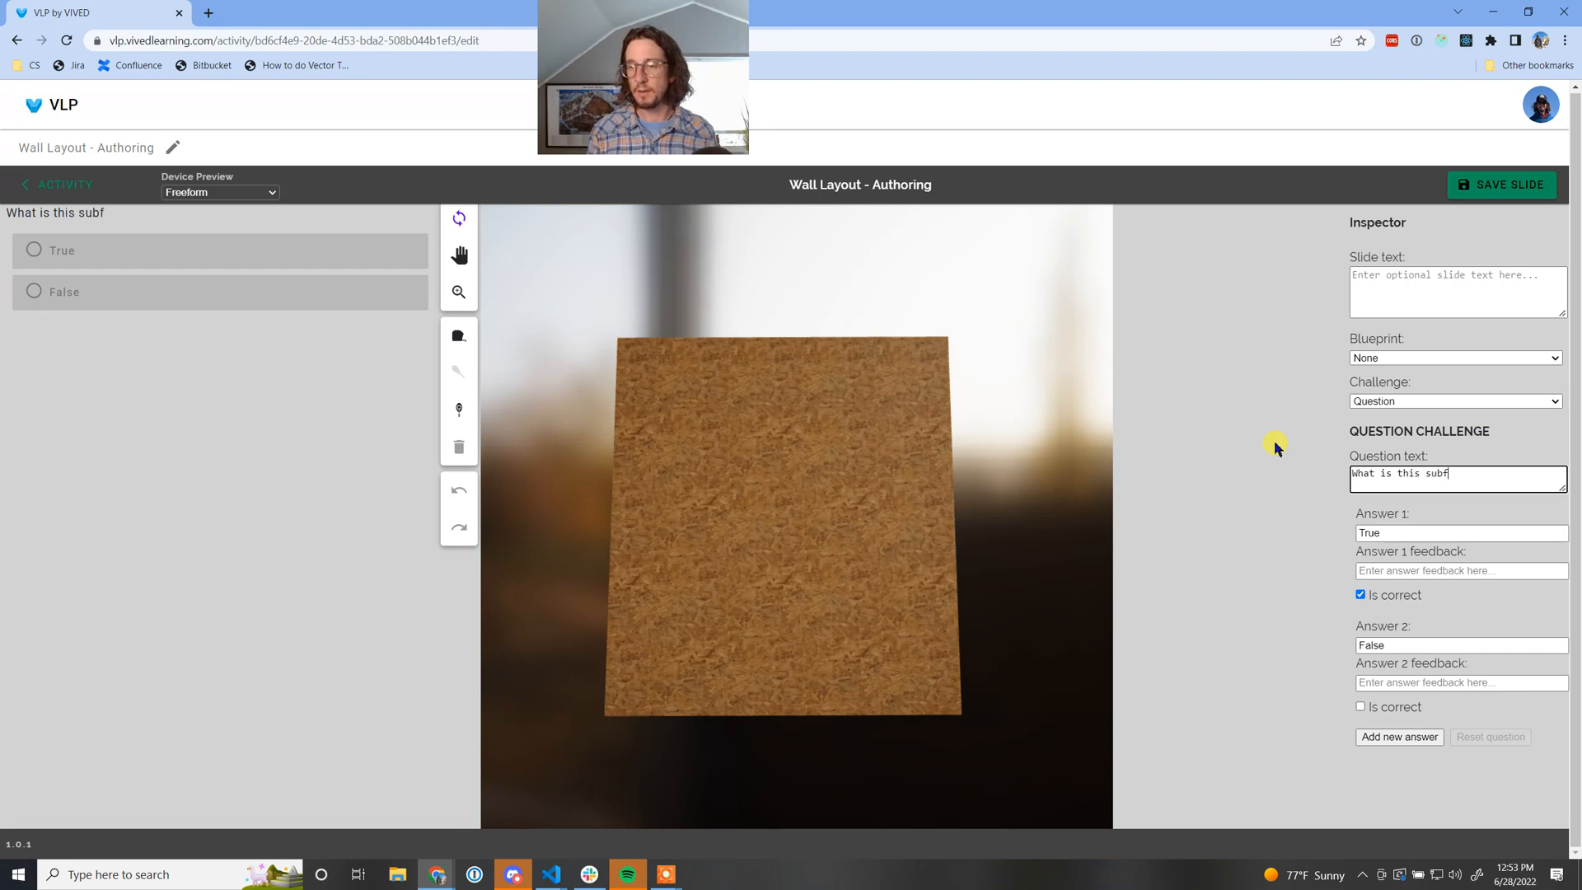
{"action": "type", "text": "loor mad"}
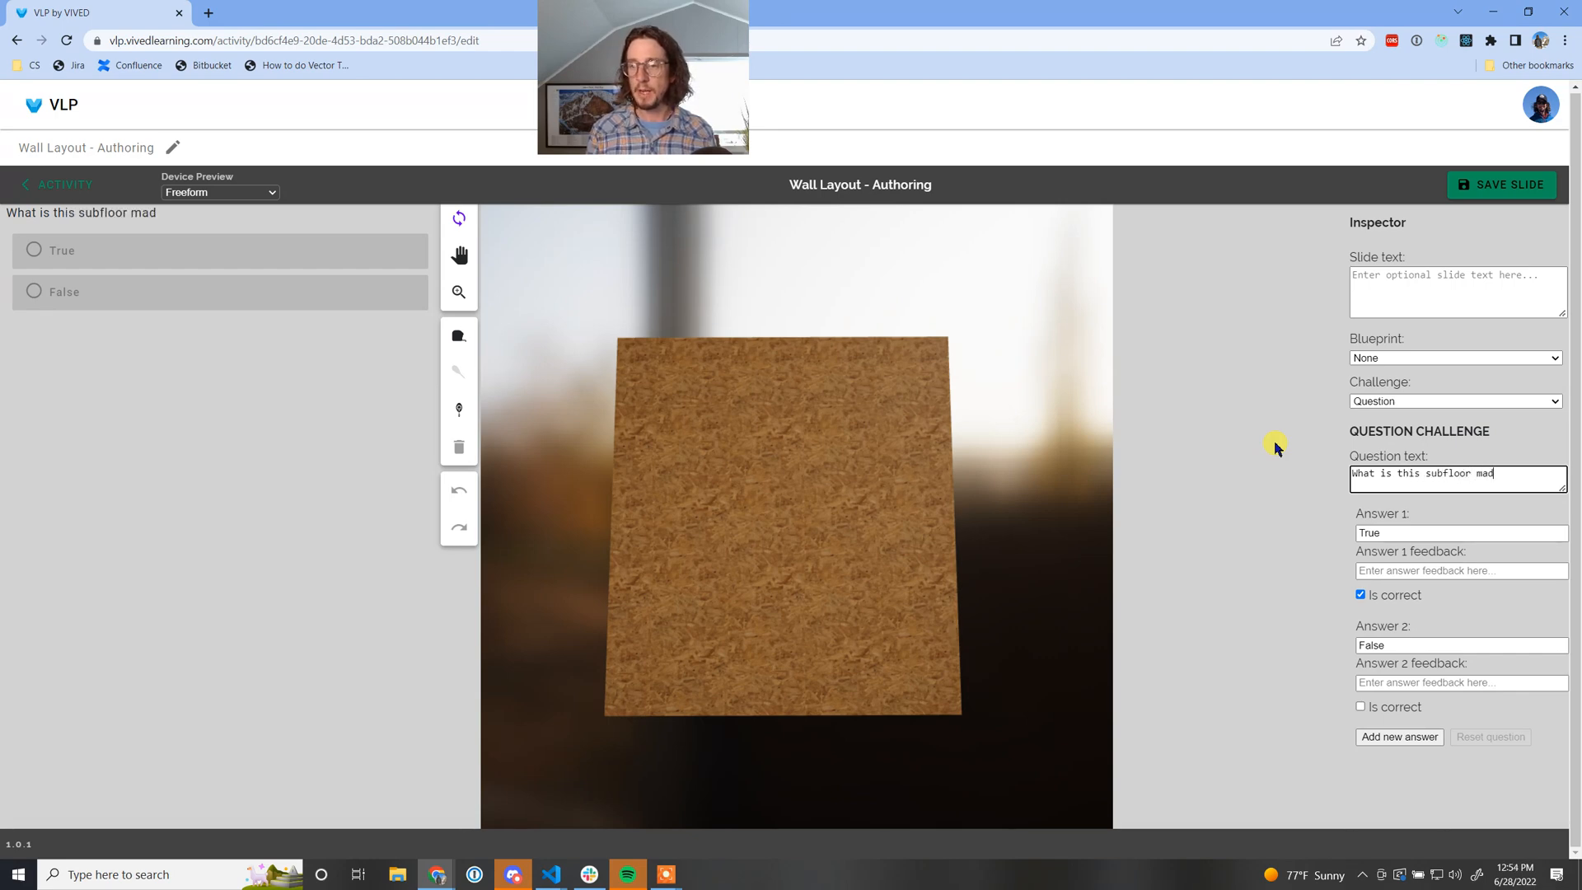
{"action": "type", "text": "e of?"}
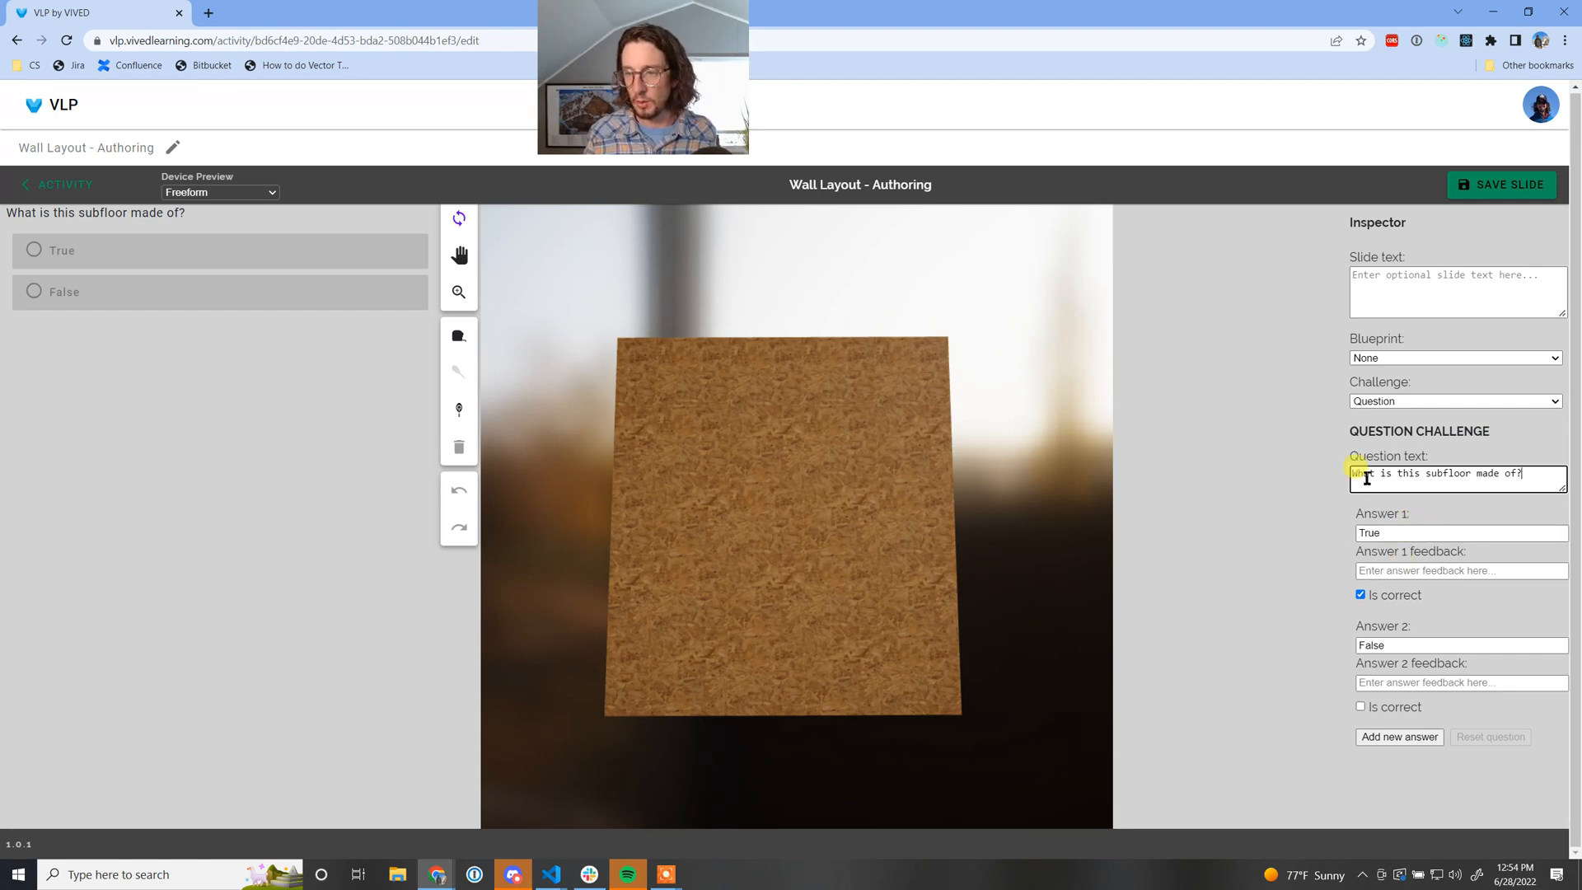
{"action": "left_click", "coordinate": [16, 217]}
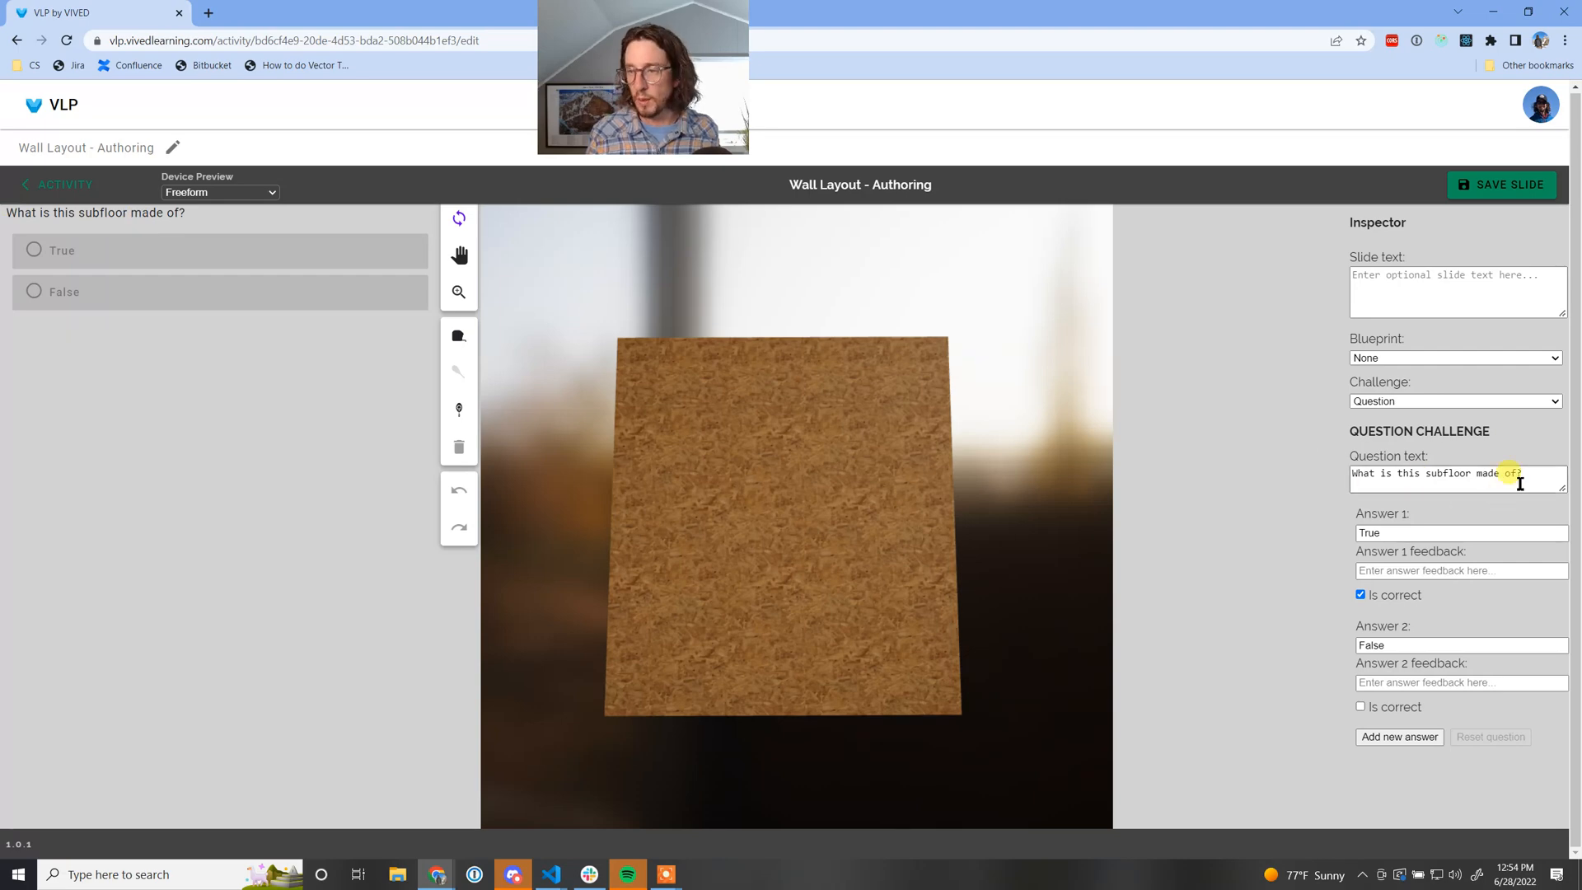
Set answer 1 to "Concrete" and unmark it as correct
{"action": "left_click", "coordinate": [1423, 537]}
{"action": "left_click_drag", "start_coordinate": [1422, 543], "coordinate": [1273, 531]}
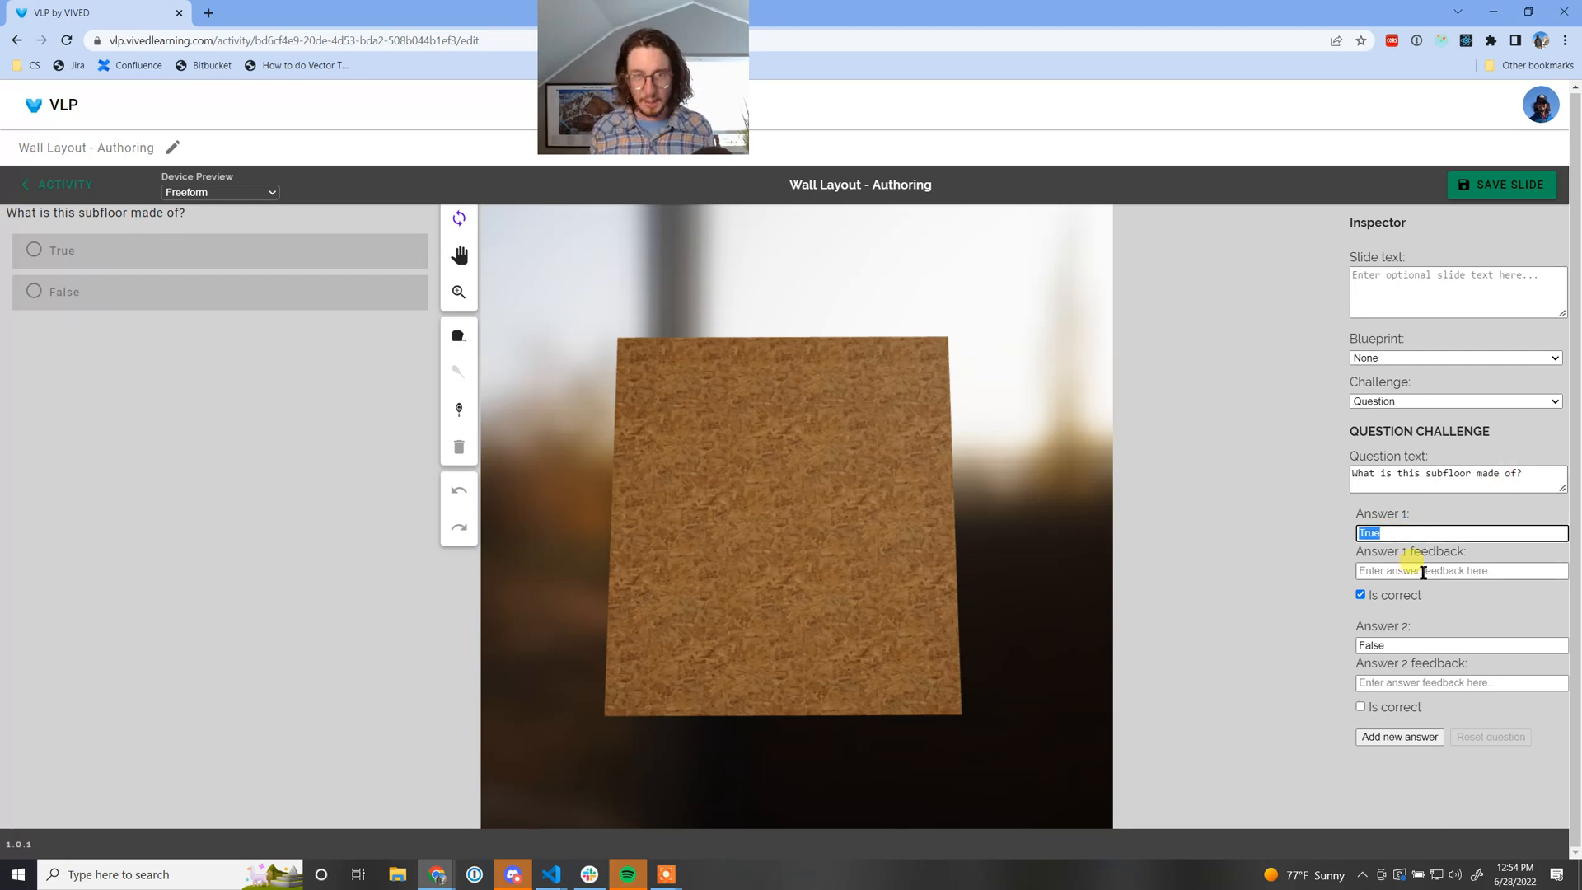
{"action": "type", "text": "Concrete"}
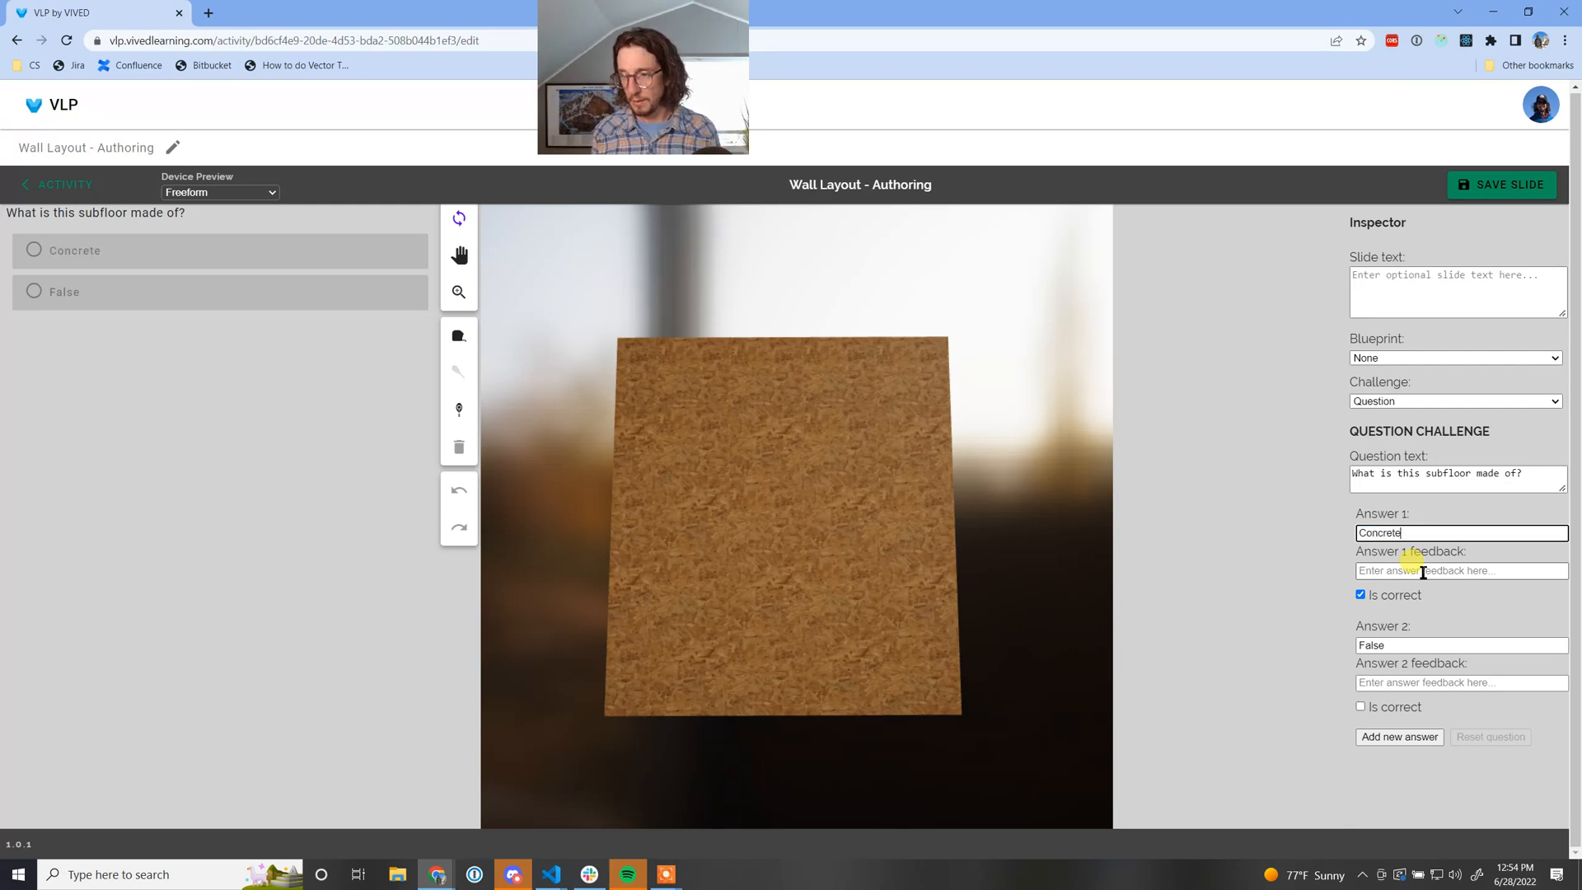
{"action": "left_click", "coordinate": [1361, 594]}
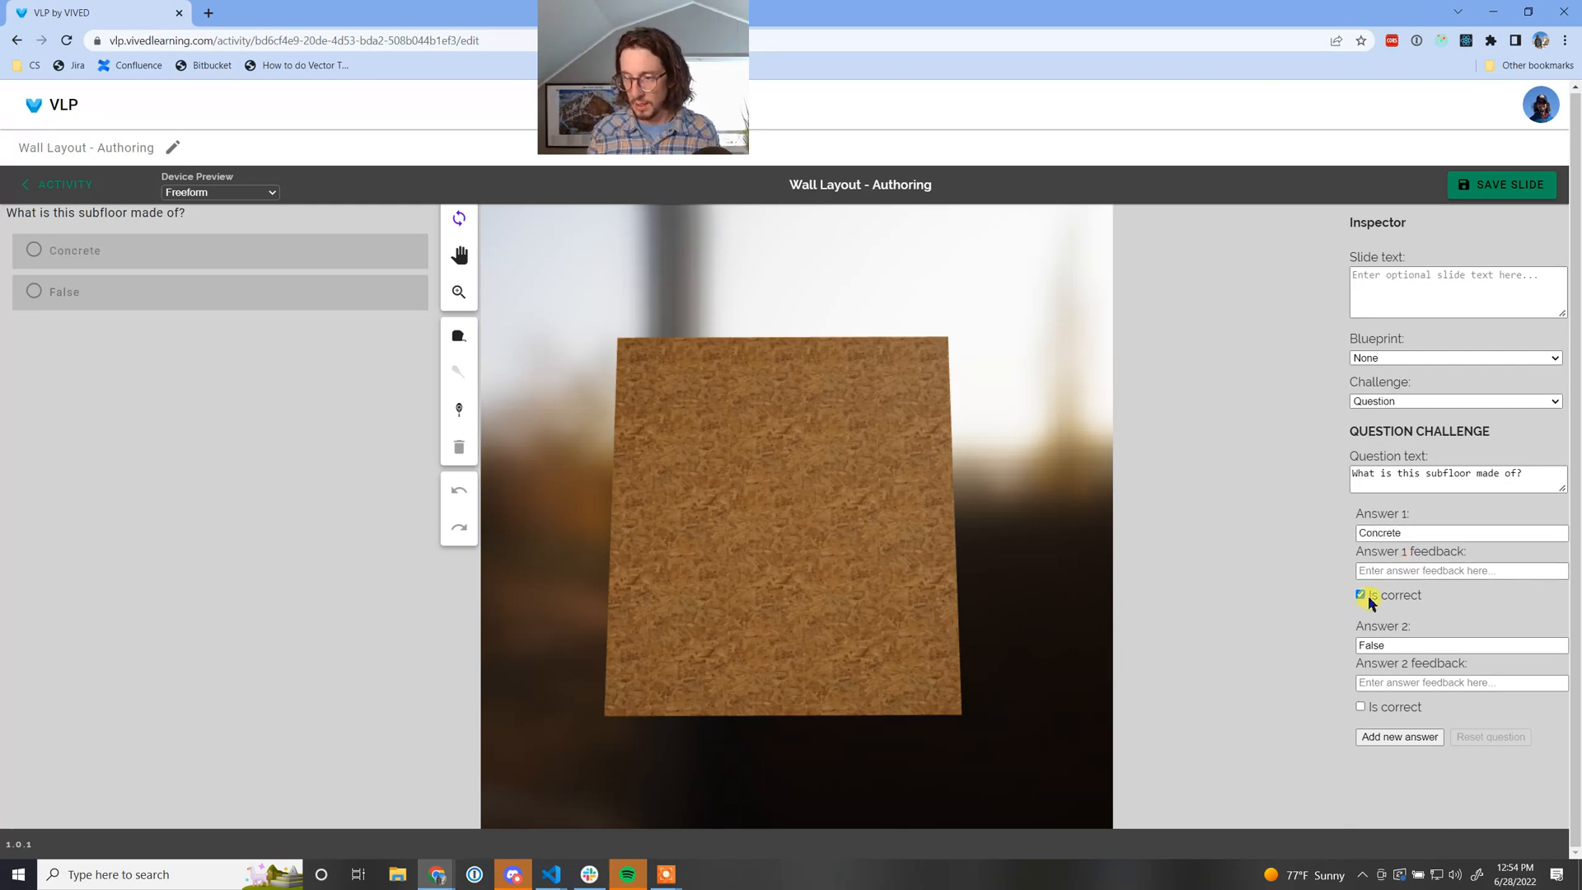
Enter "No, the color is wrong" as the feedback for answer 1
{"action": "left_click", "coordinate": [1386, 570]}
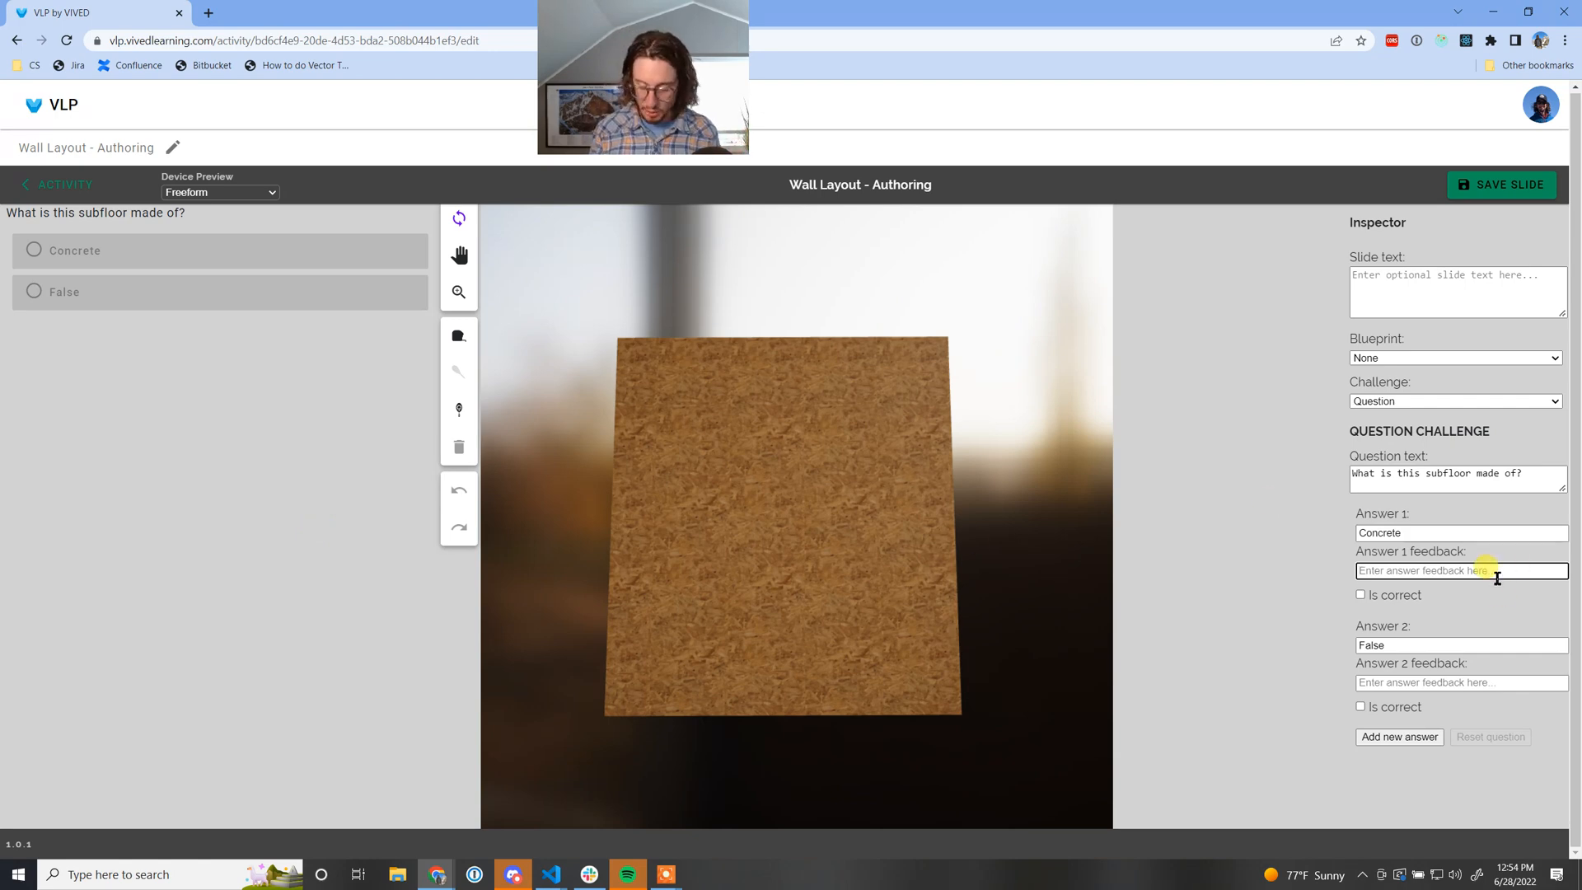
{"action": "type", "text": "No, he c"}
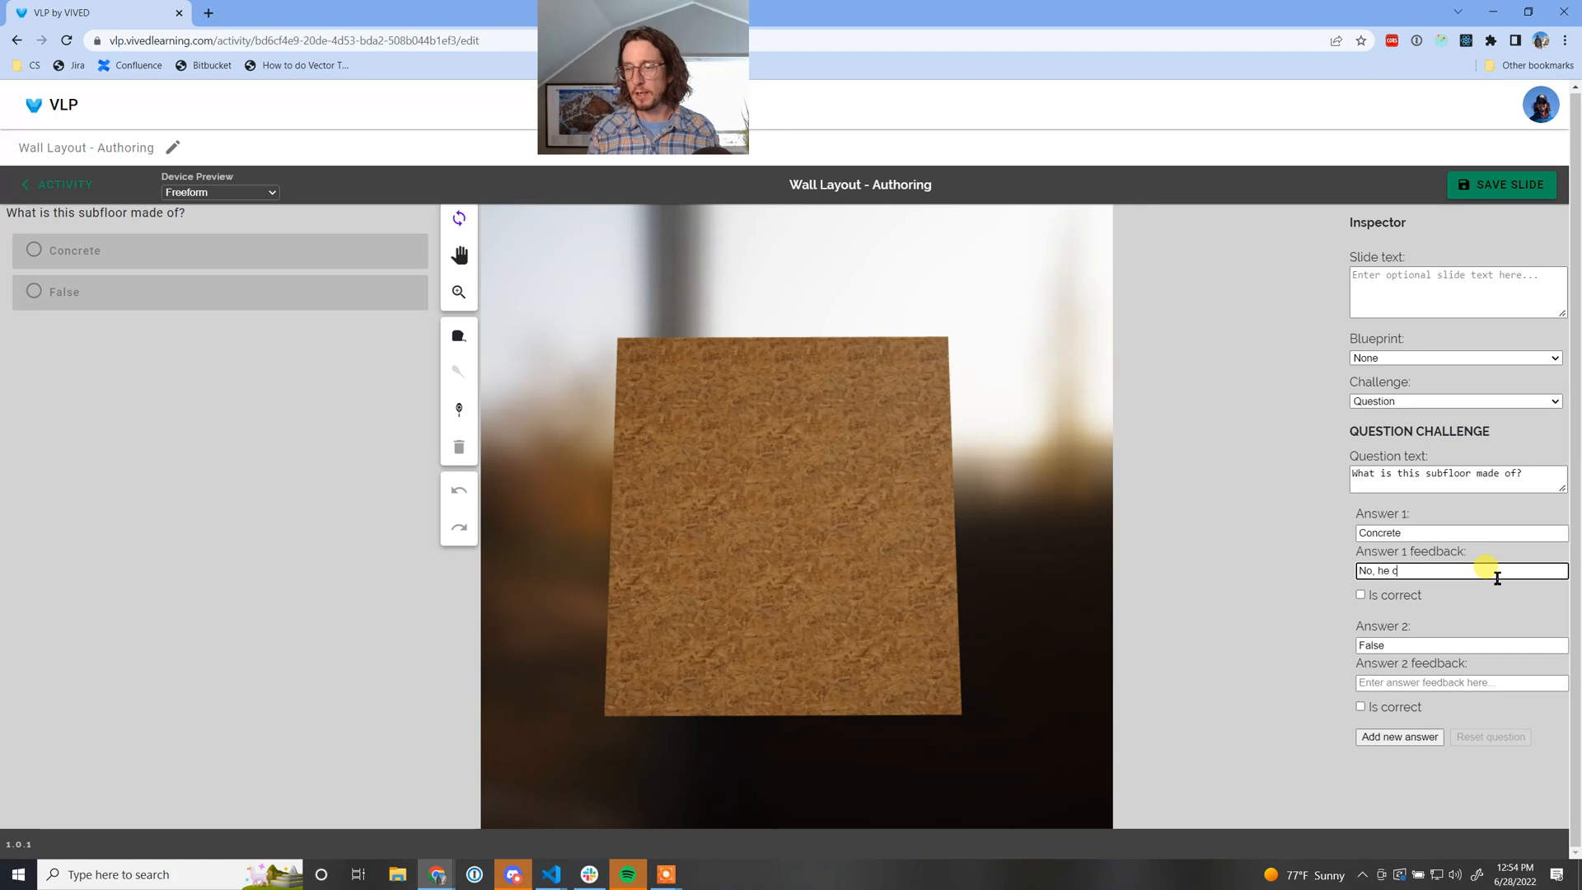
{"action": "key", "text": "BackSpace"}
{"action": "key", "text": "BackSpace"}
{"action": "key", "text": "BackSpace"}
{"action": "key", "text": "BackSpace"}
{"action": "type", "text": "the color "}
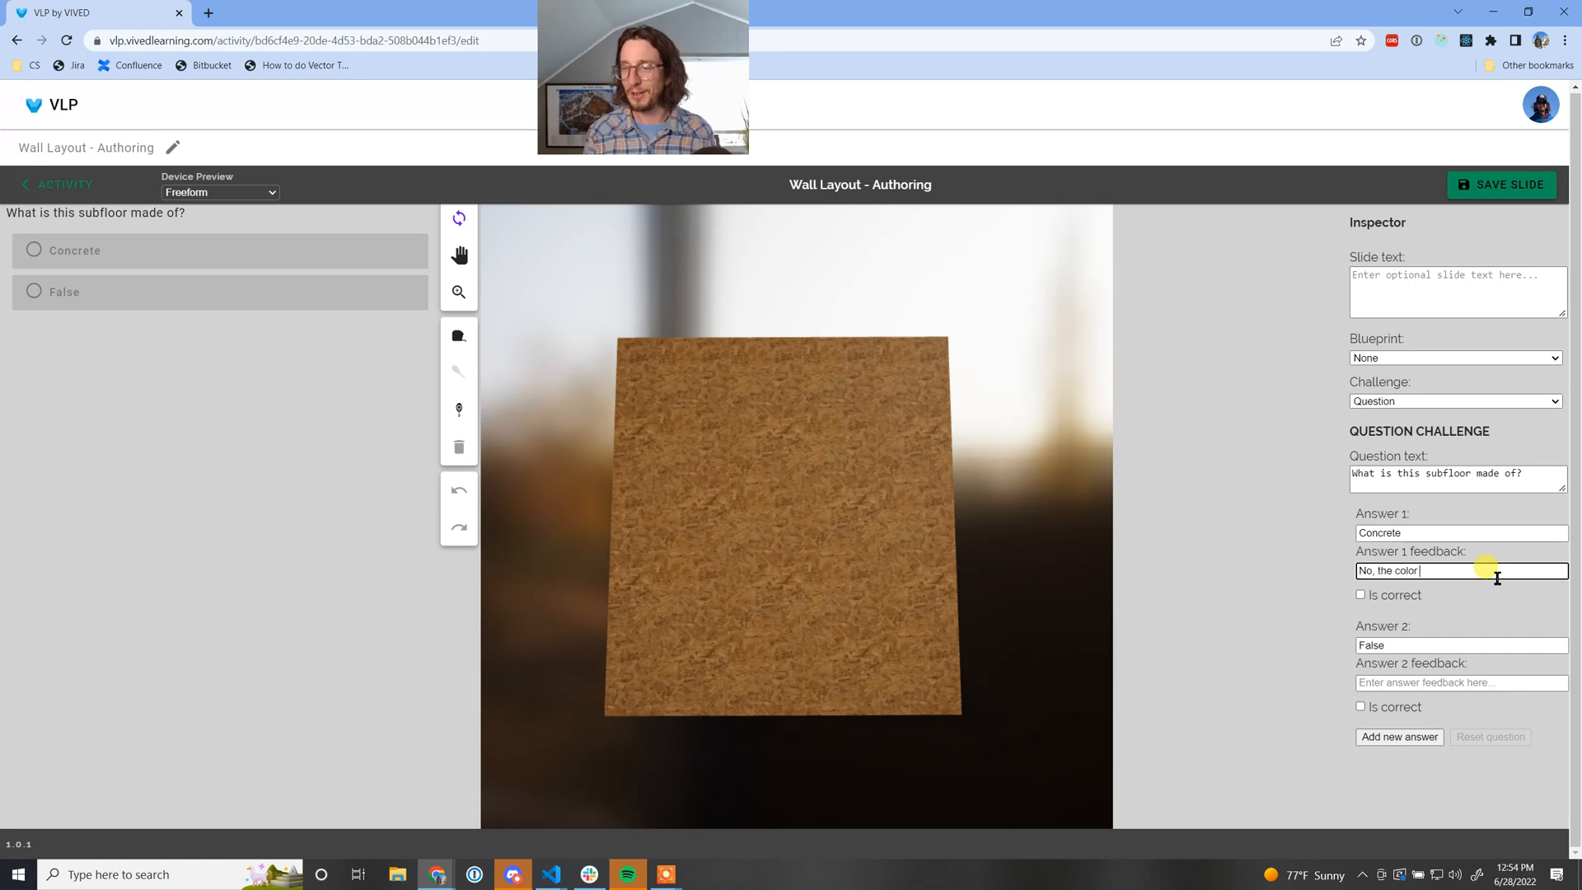
{"action": "type", "text": "is wrong"}
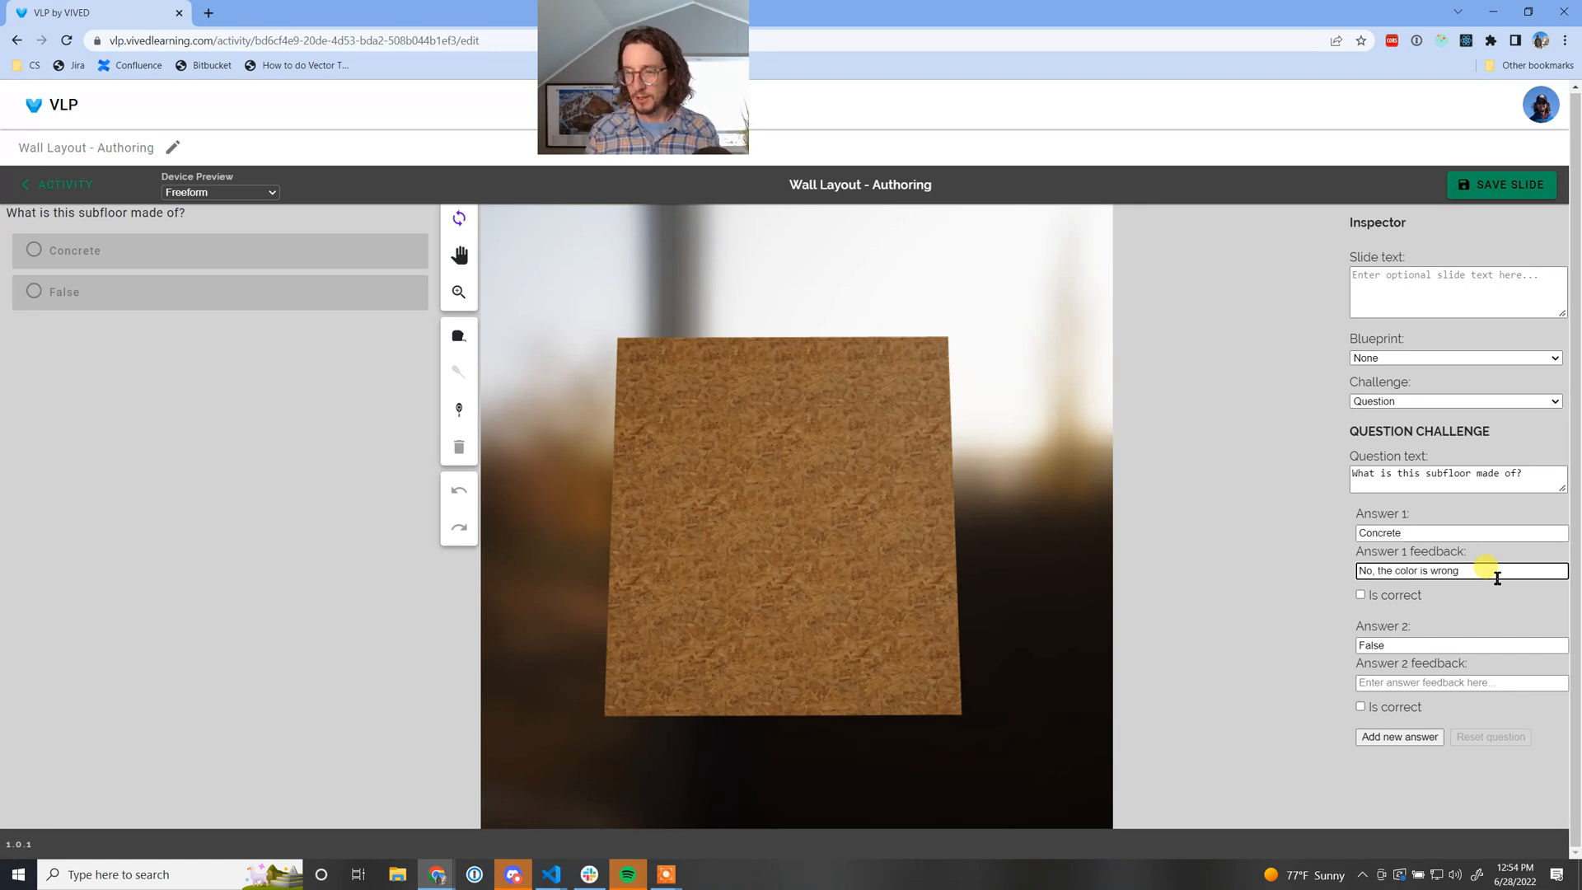
Set answer 2 to "Drywall" with the feedback "No, that is not durable enough", and add a third answer option
{"action": "double_click", "coordinate": [1384, 645]}
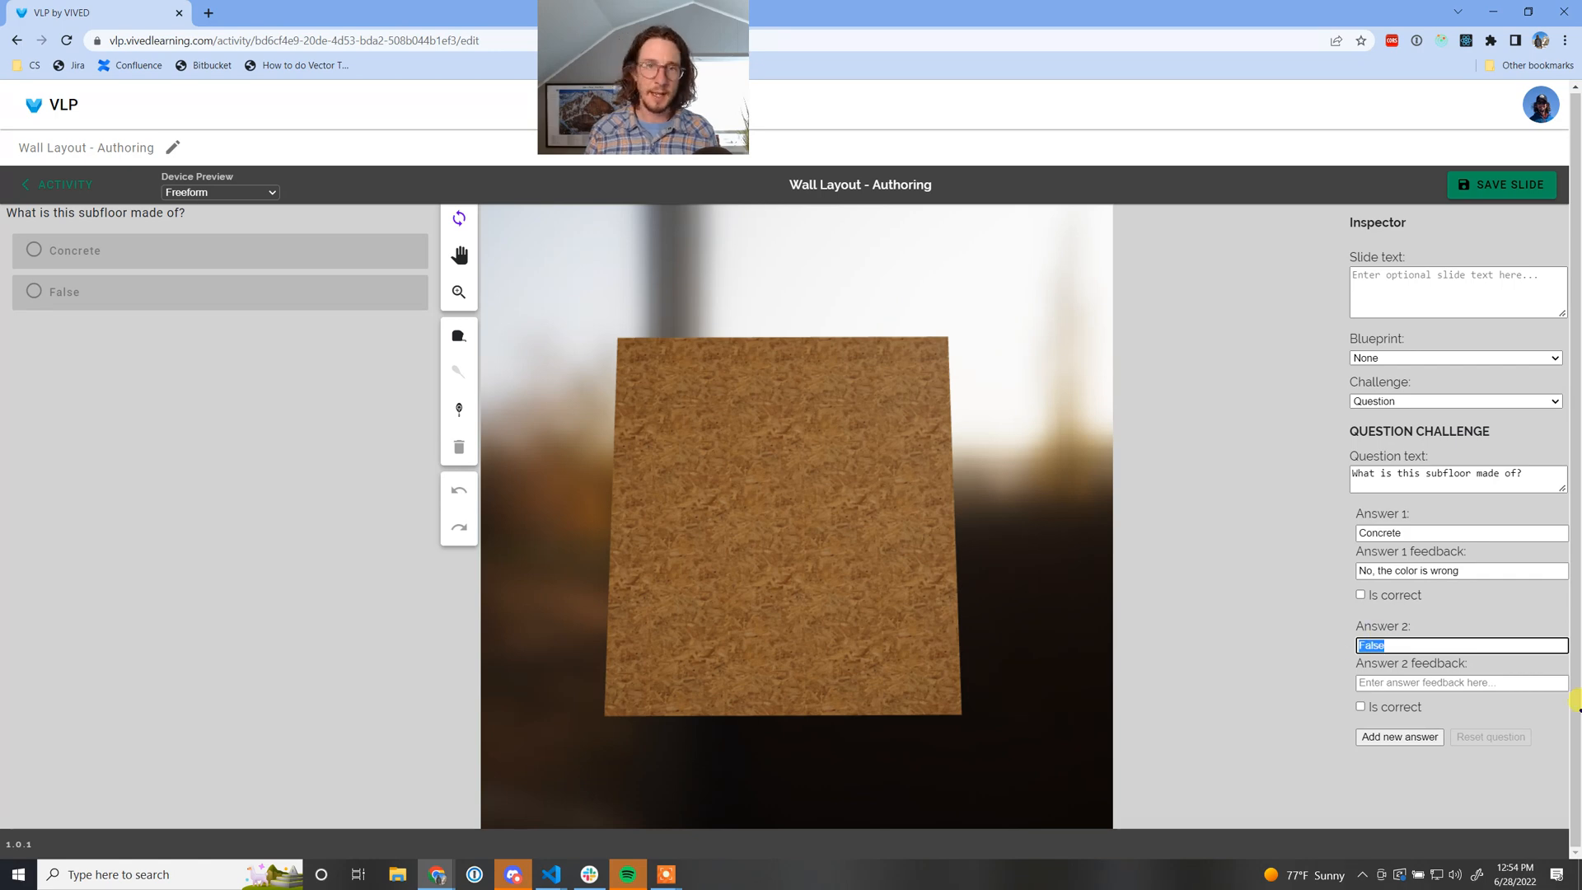
{"action": "type", "text": "Drywall"}
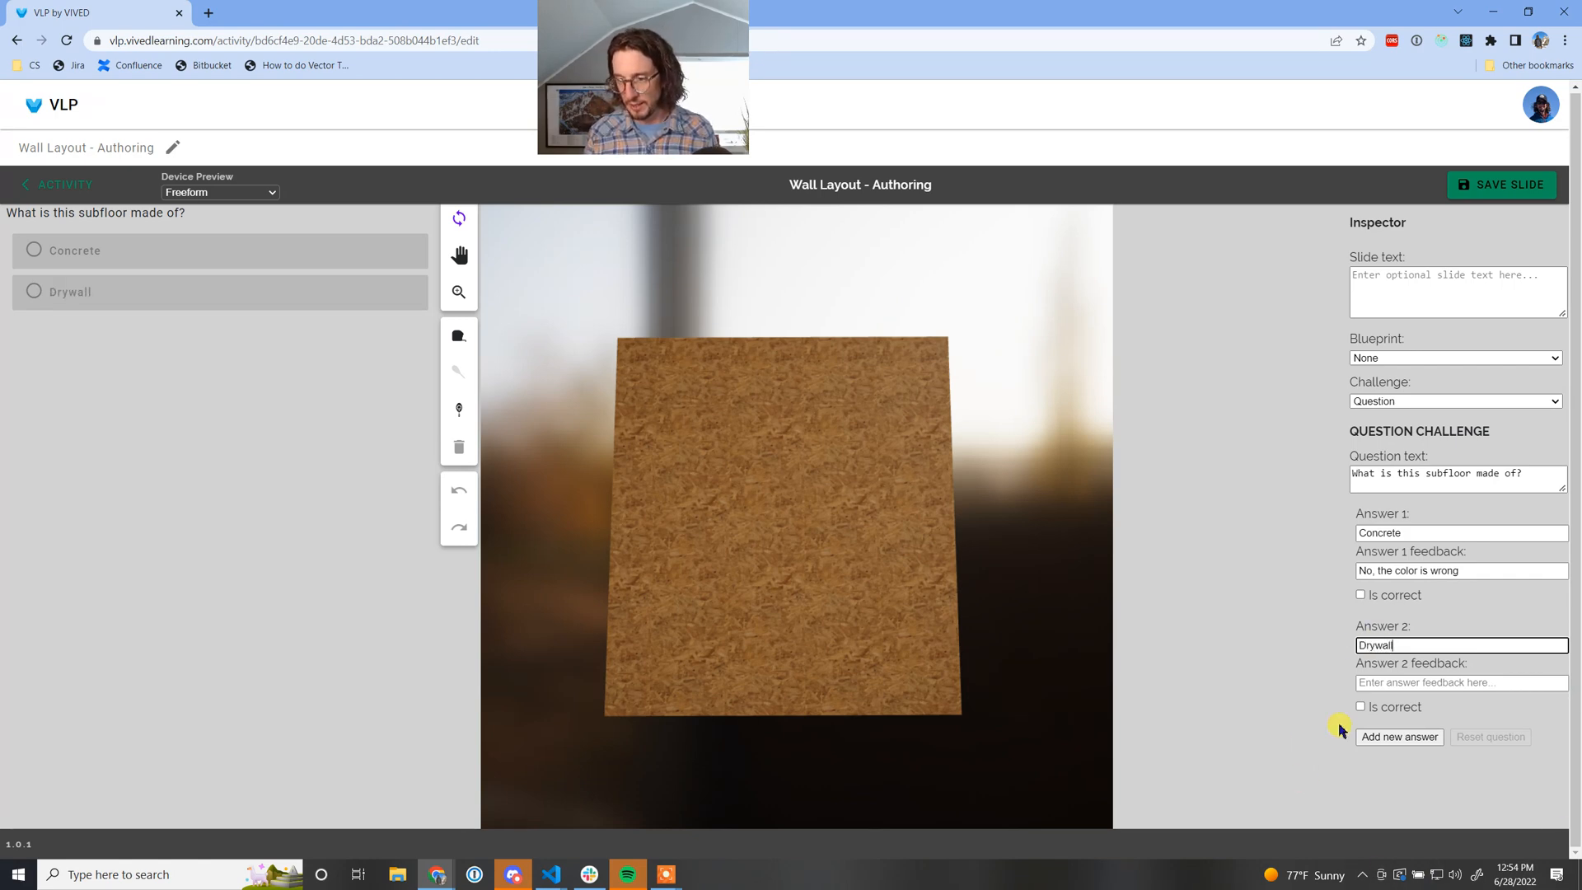
{"action": "left_click", "coordinate": [1372, 684]}
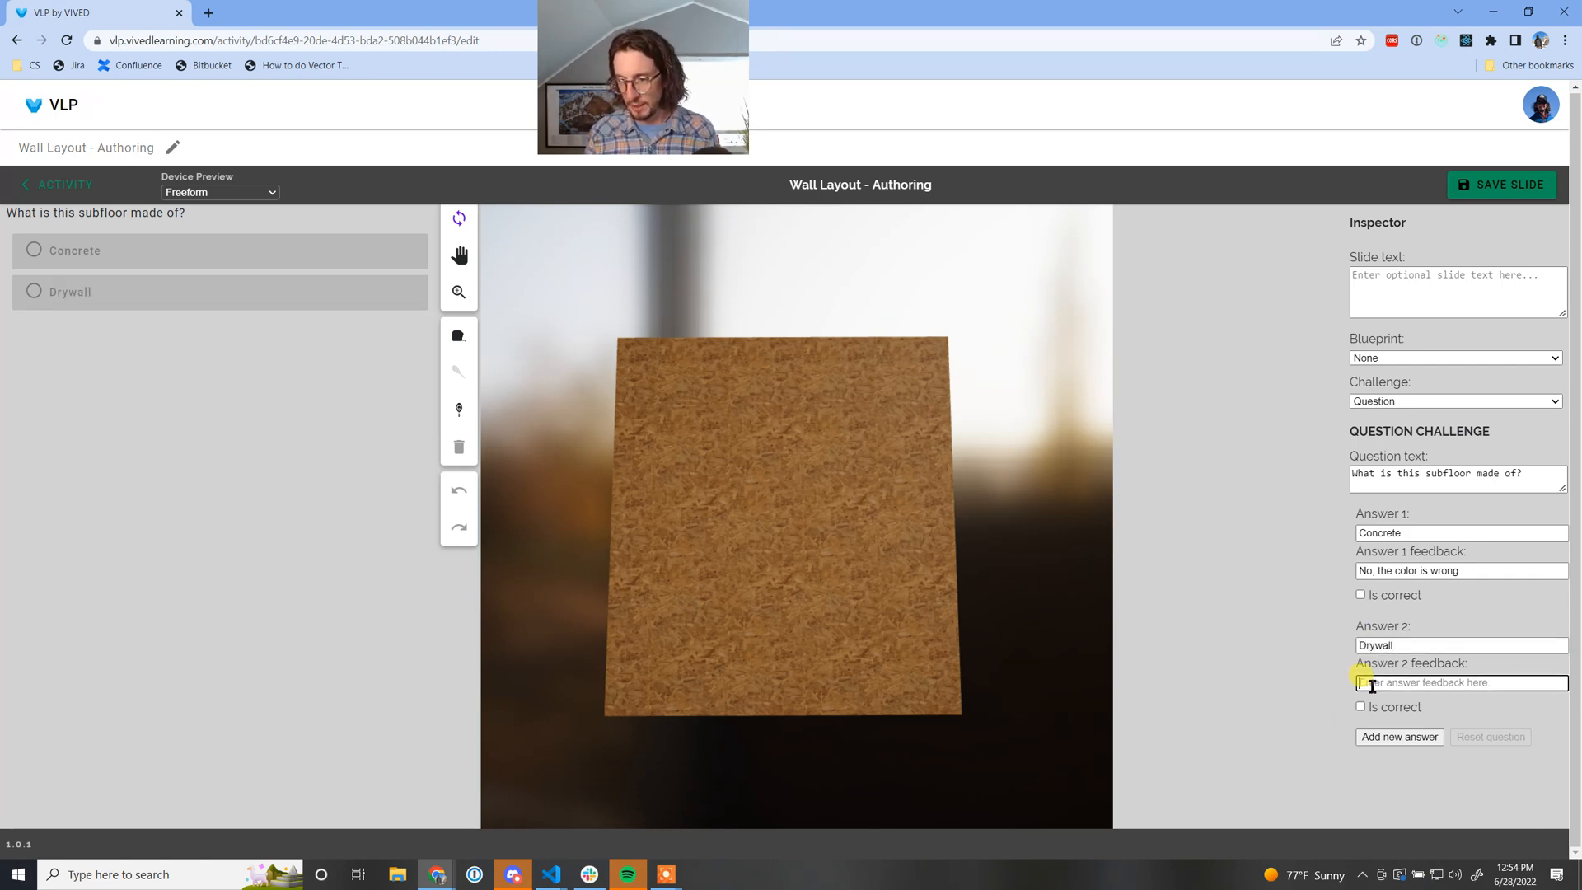
{"action": "type", "text": "No, that is"}
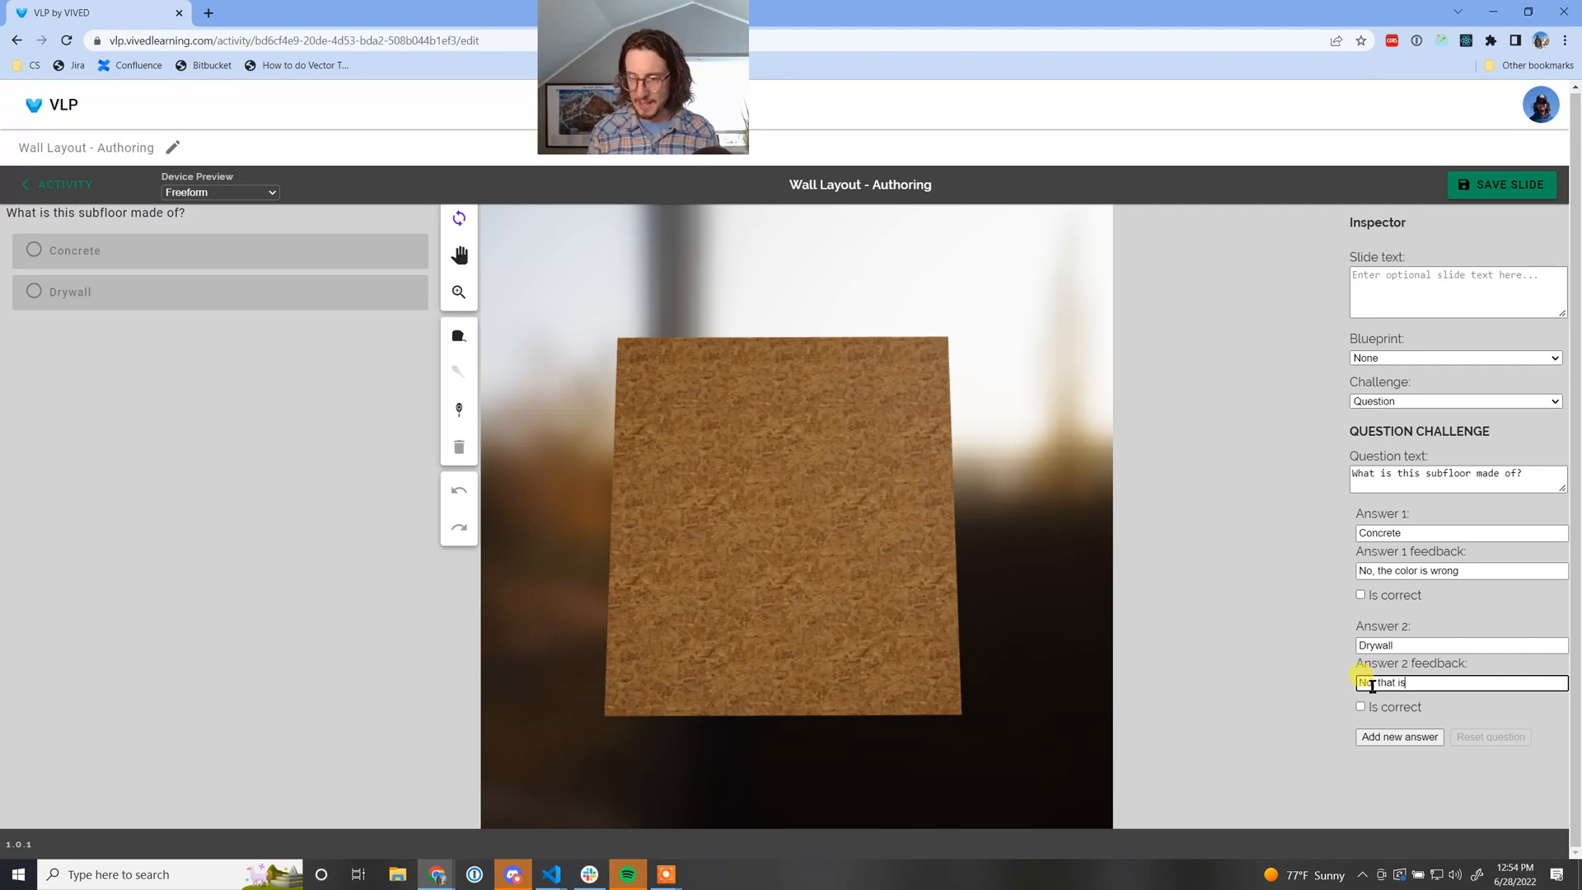
{"action": "type", "text": " not durab"}
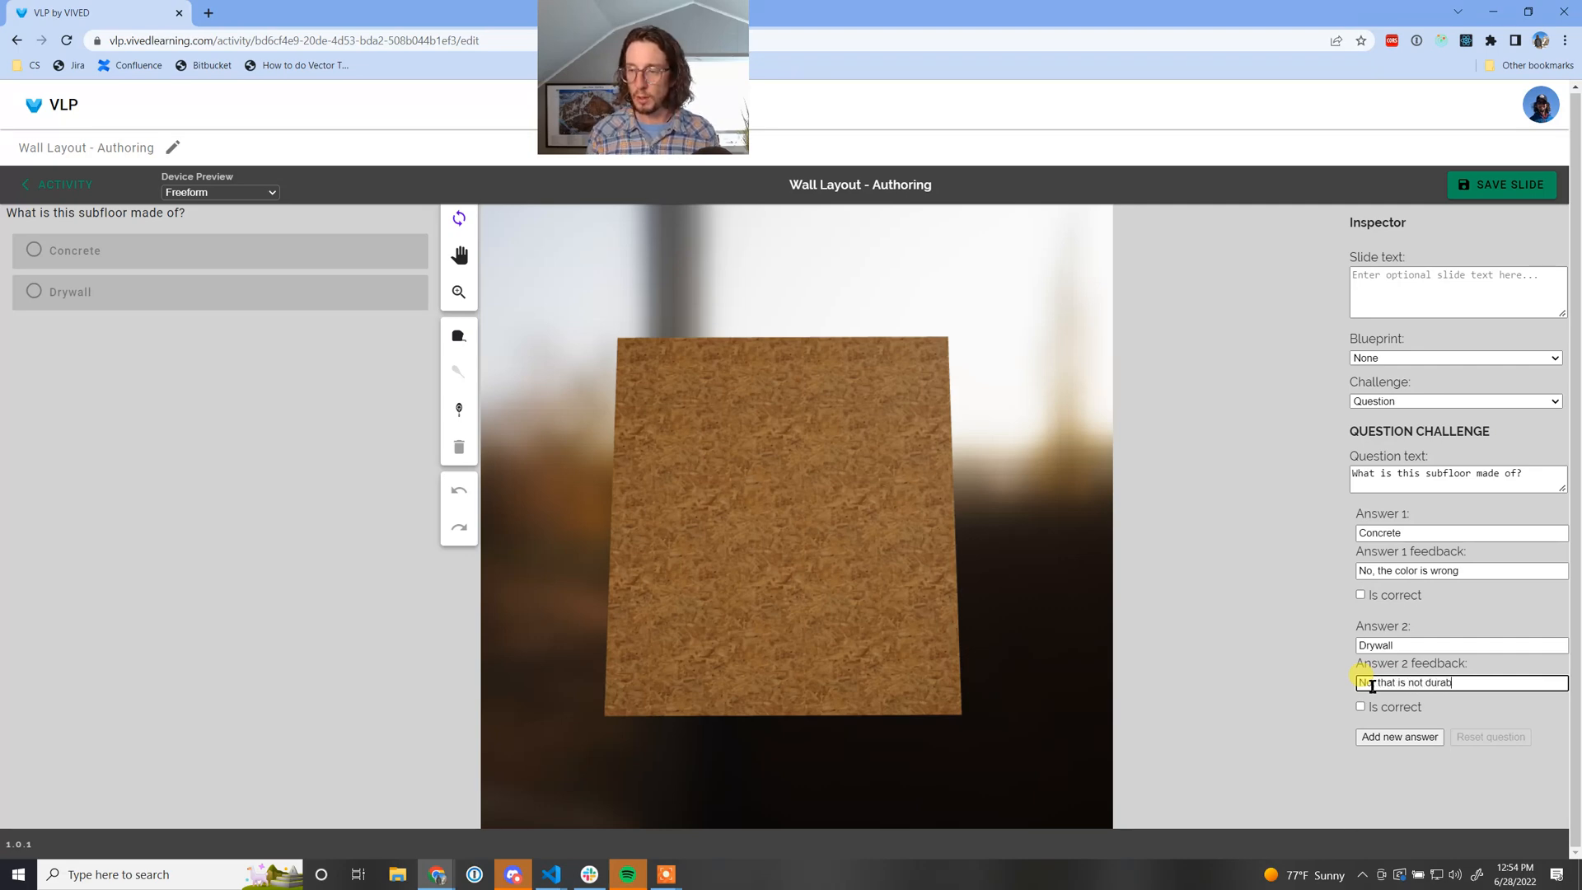
{"action": "type", "text": "le enough"}
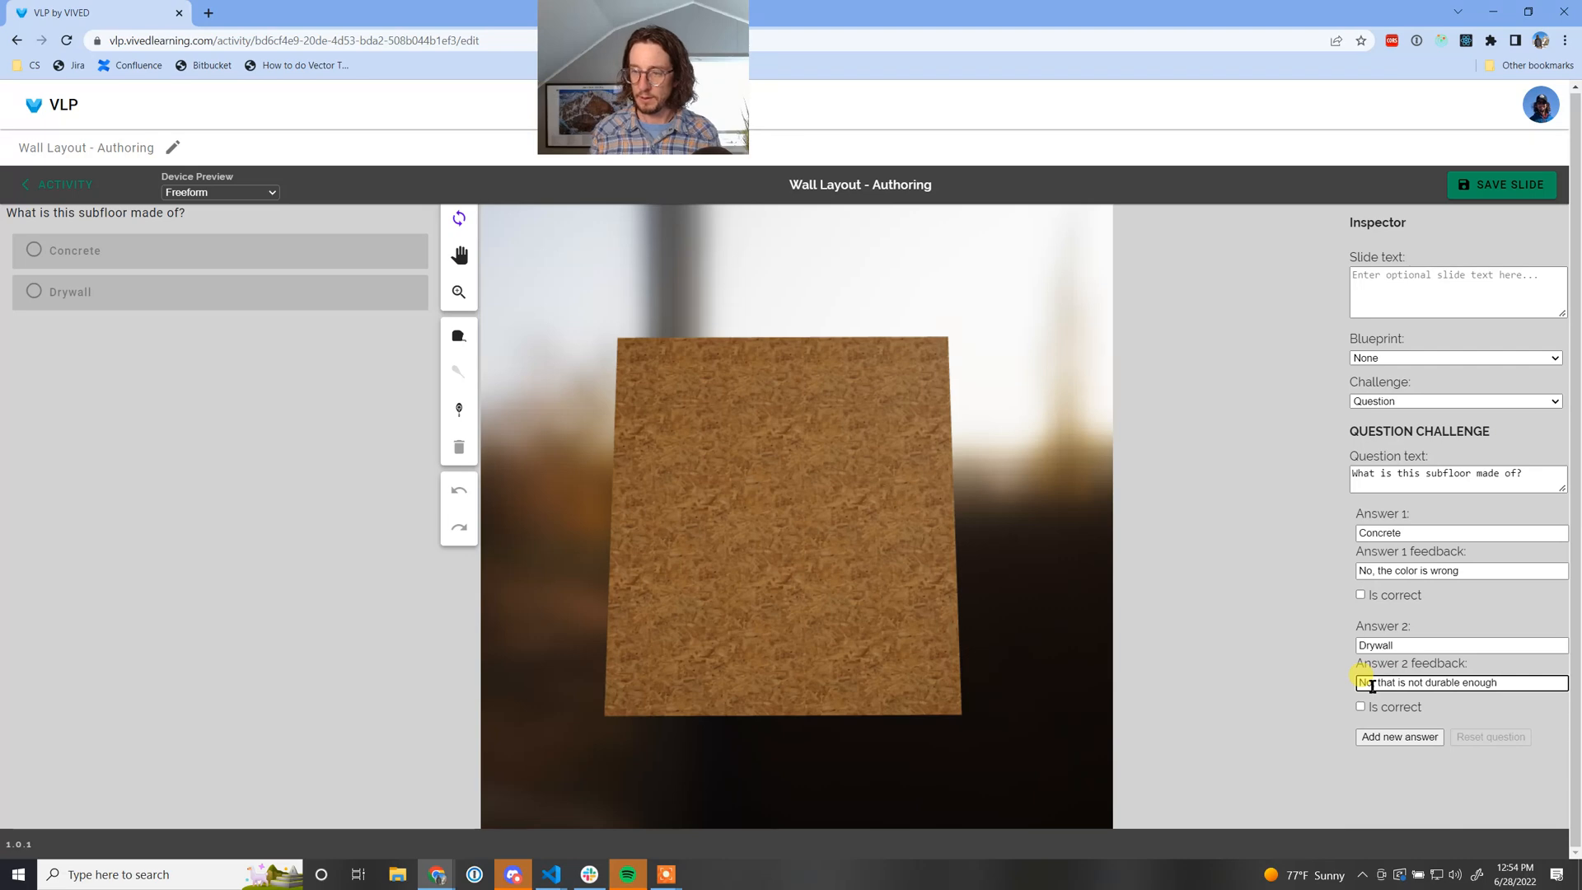
{"action": "left_click", "coordinate": [1395, 736]}
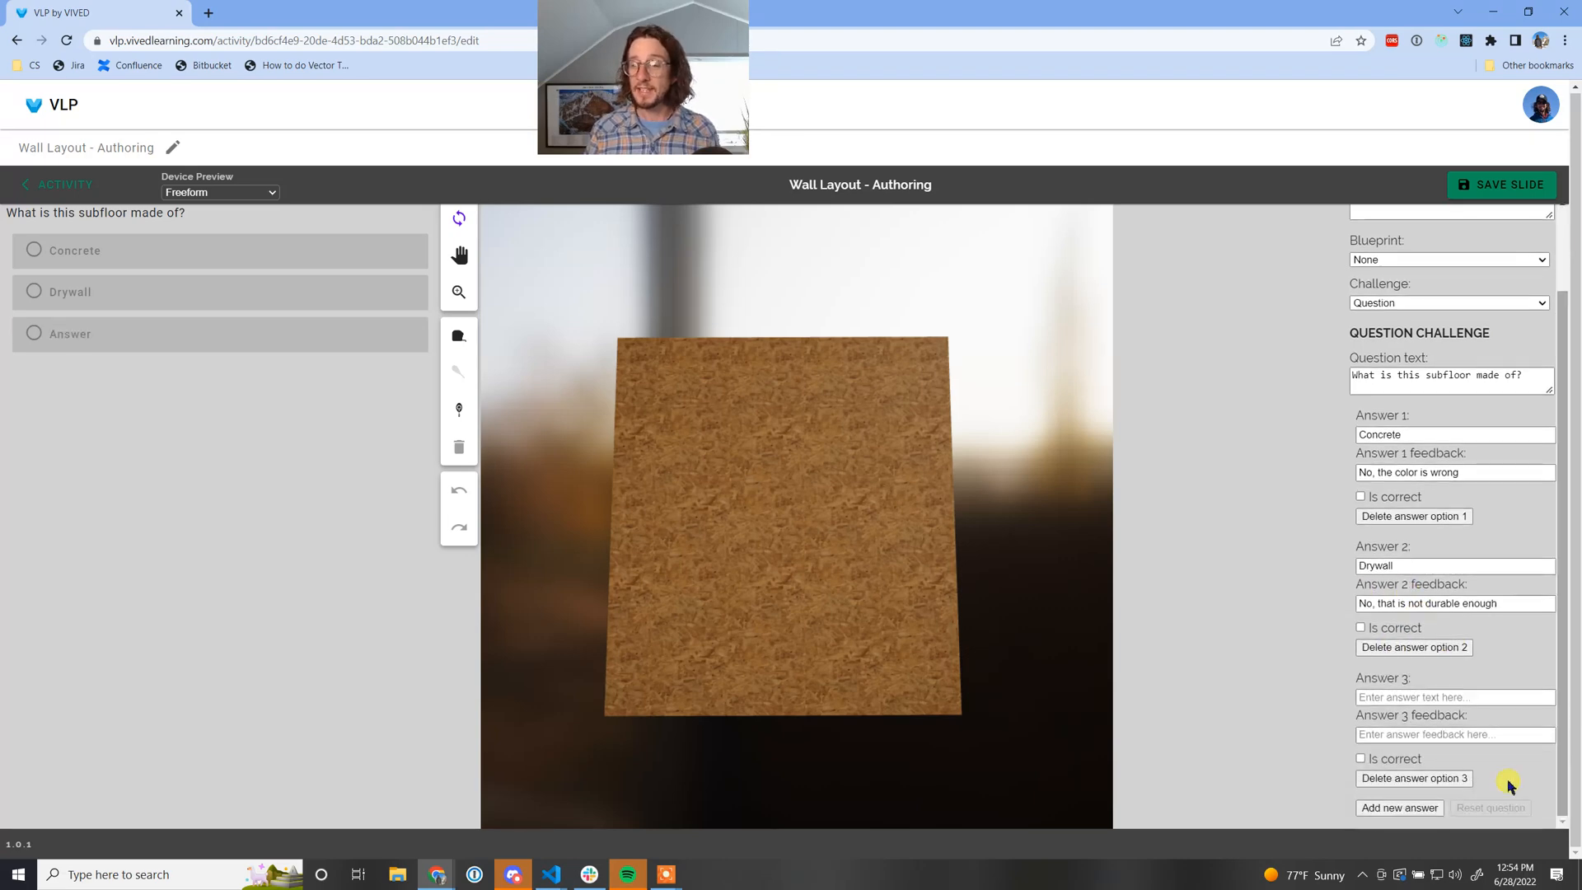
Add a fourth and a fifth blank answer option, and delete both of them again
{"action": "left_click", "coordinate": [1396, 811]}
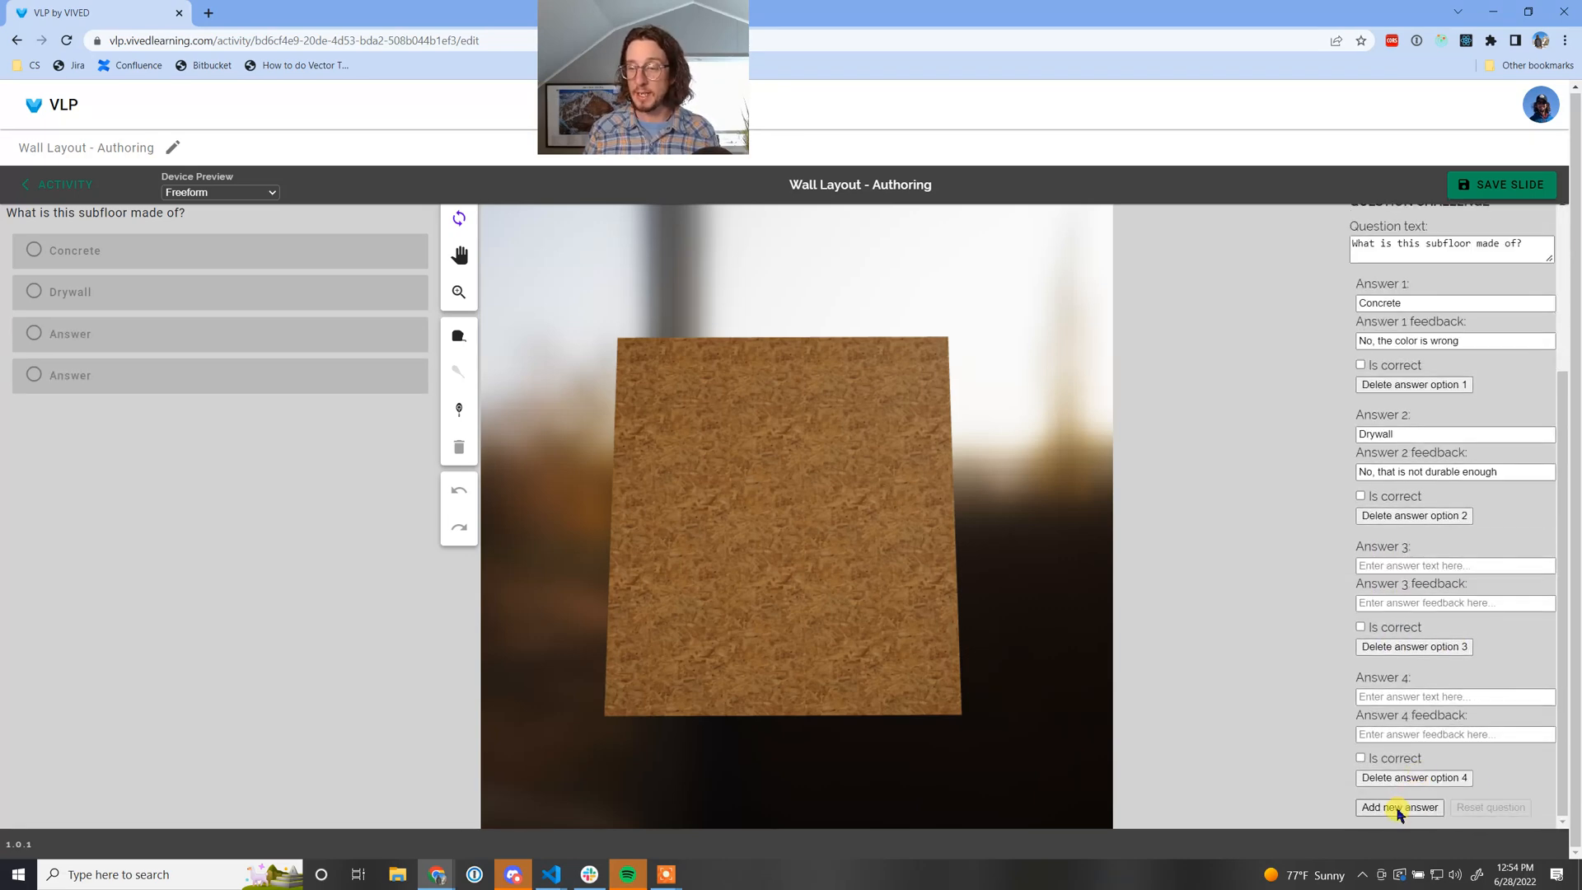
{"action": "left_click", "coordinate": [1399, 807]}
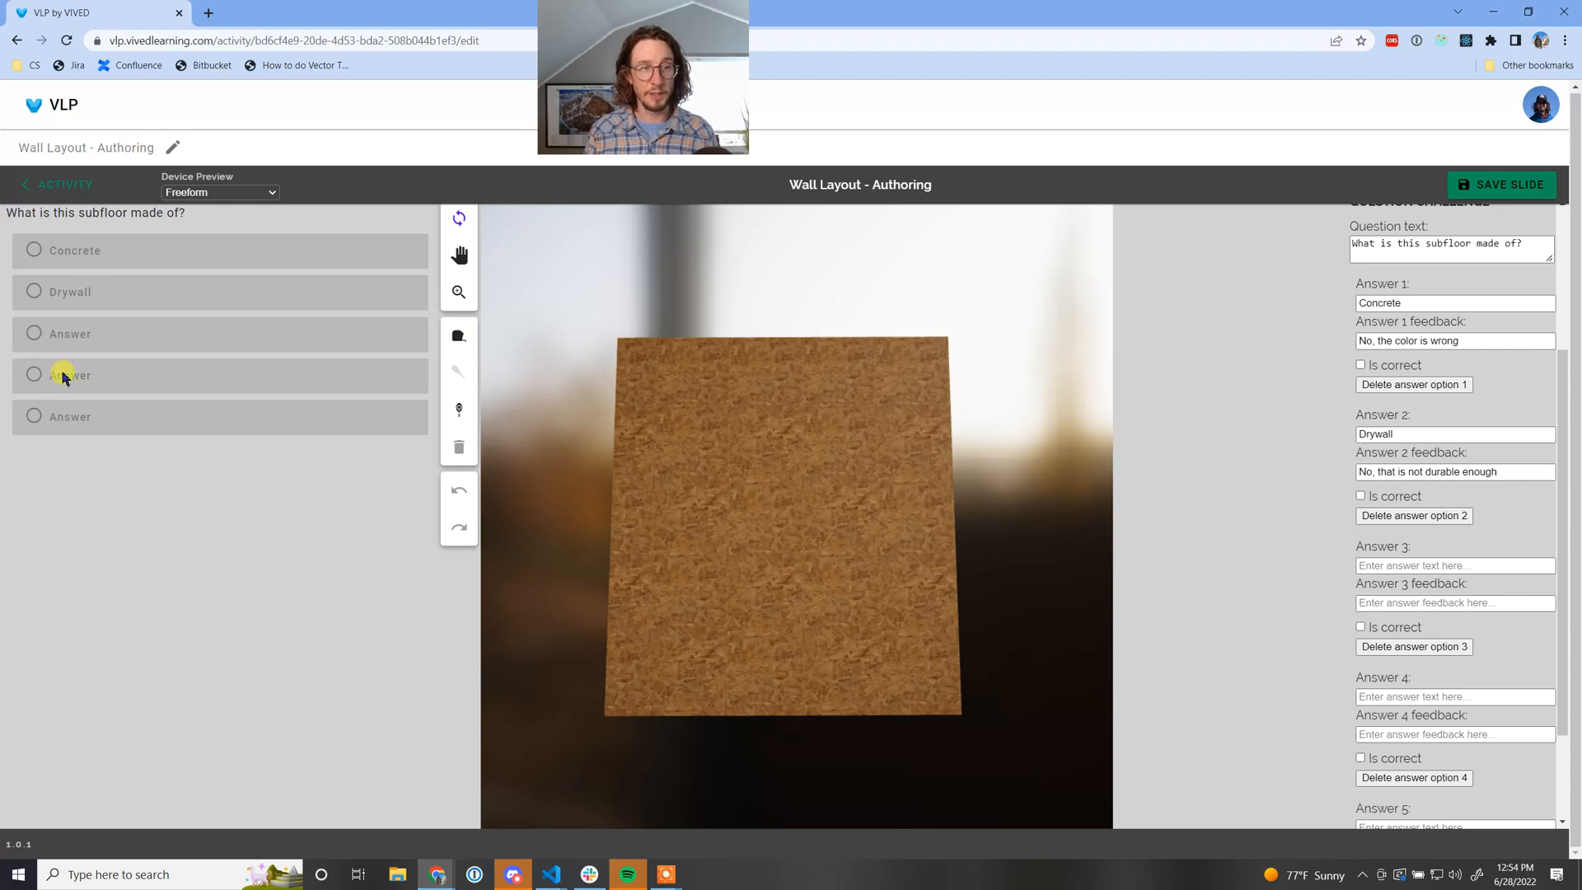
{"action": "left_click", "coordinate": [1372, 780]}
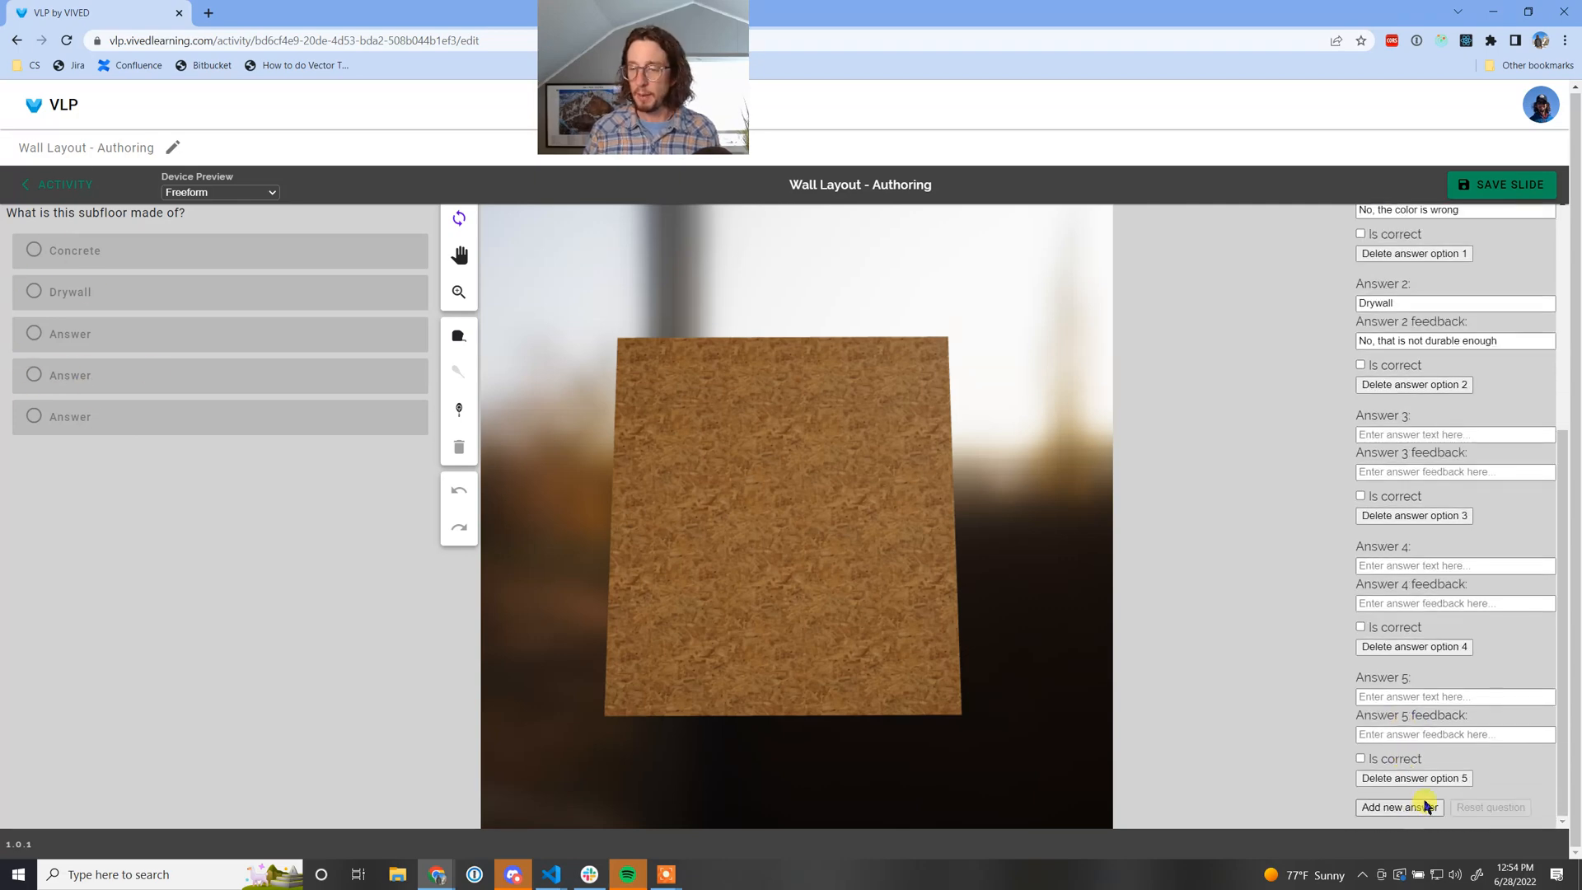
{"action": "left_click", "coordinate": [1417, 779]}
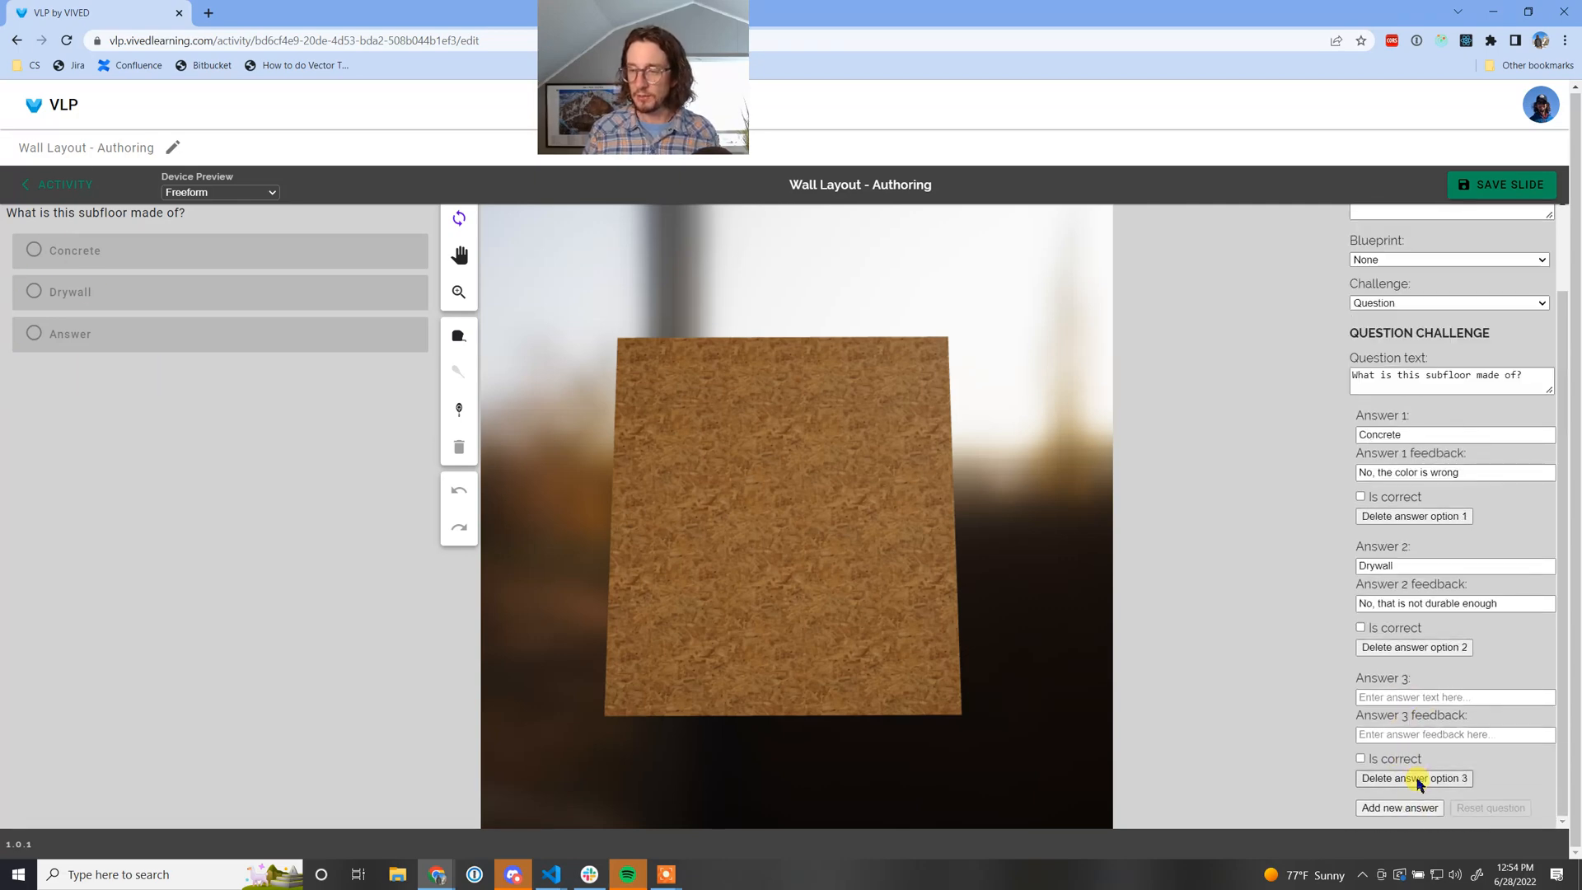
Set answer 3 to "OSB" and mark it as the correct answer
{"action": "left_click", "coordinate": [1500, 705]}
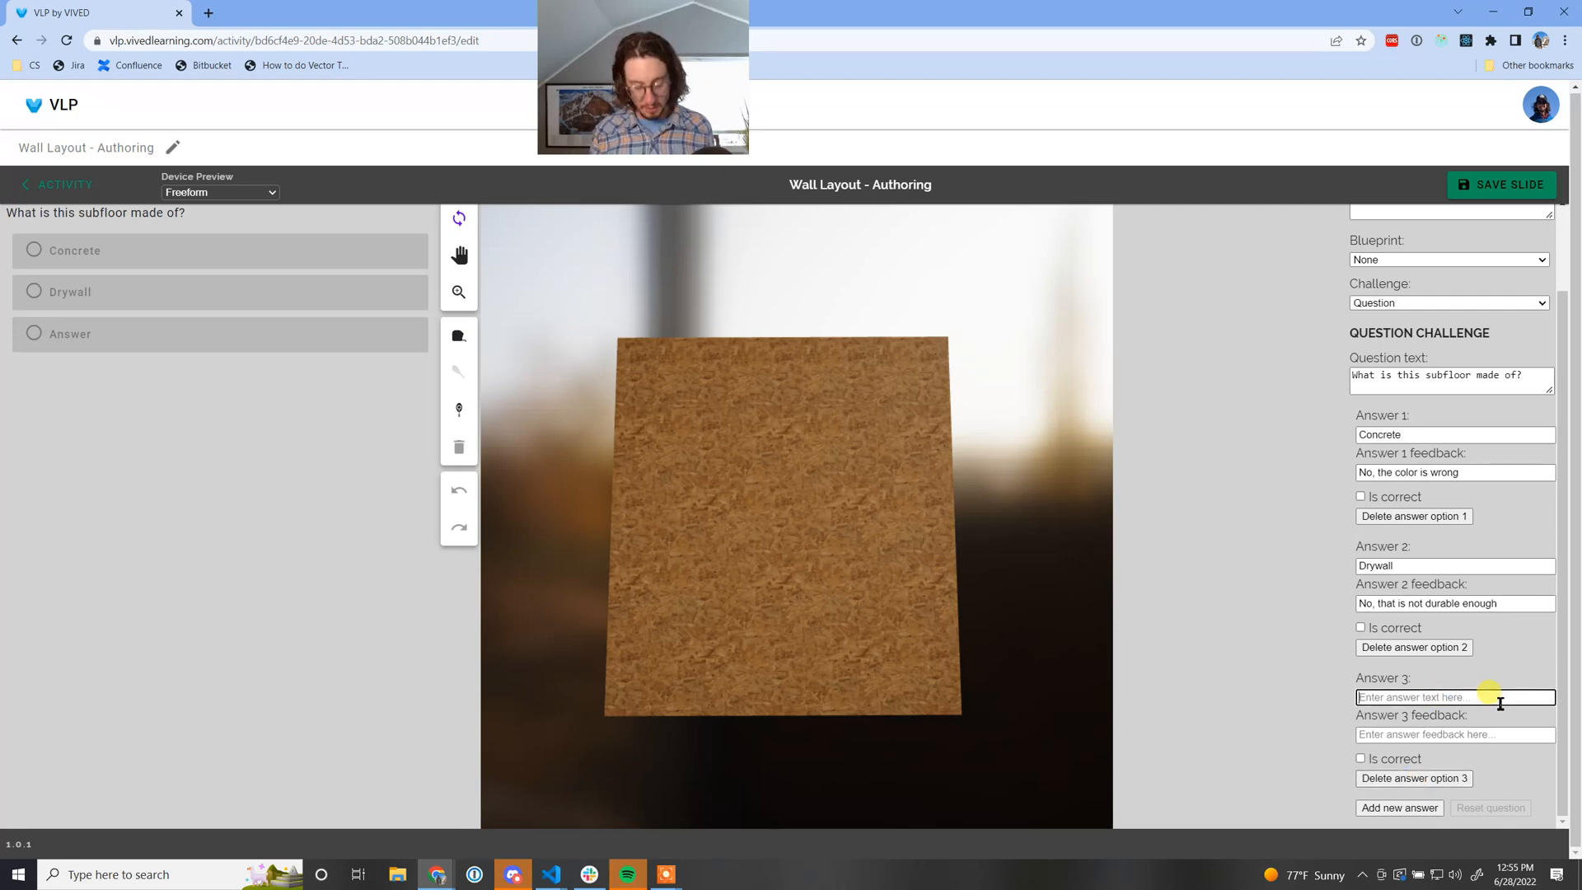
{"action": "type", "text": "OSB"}
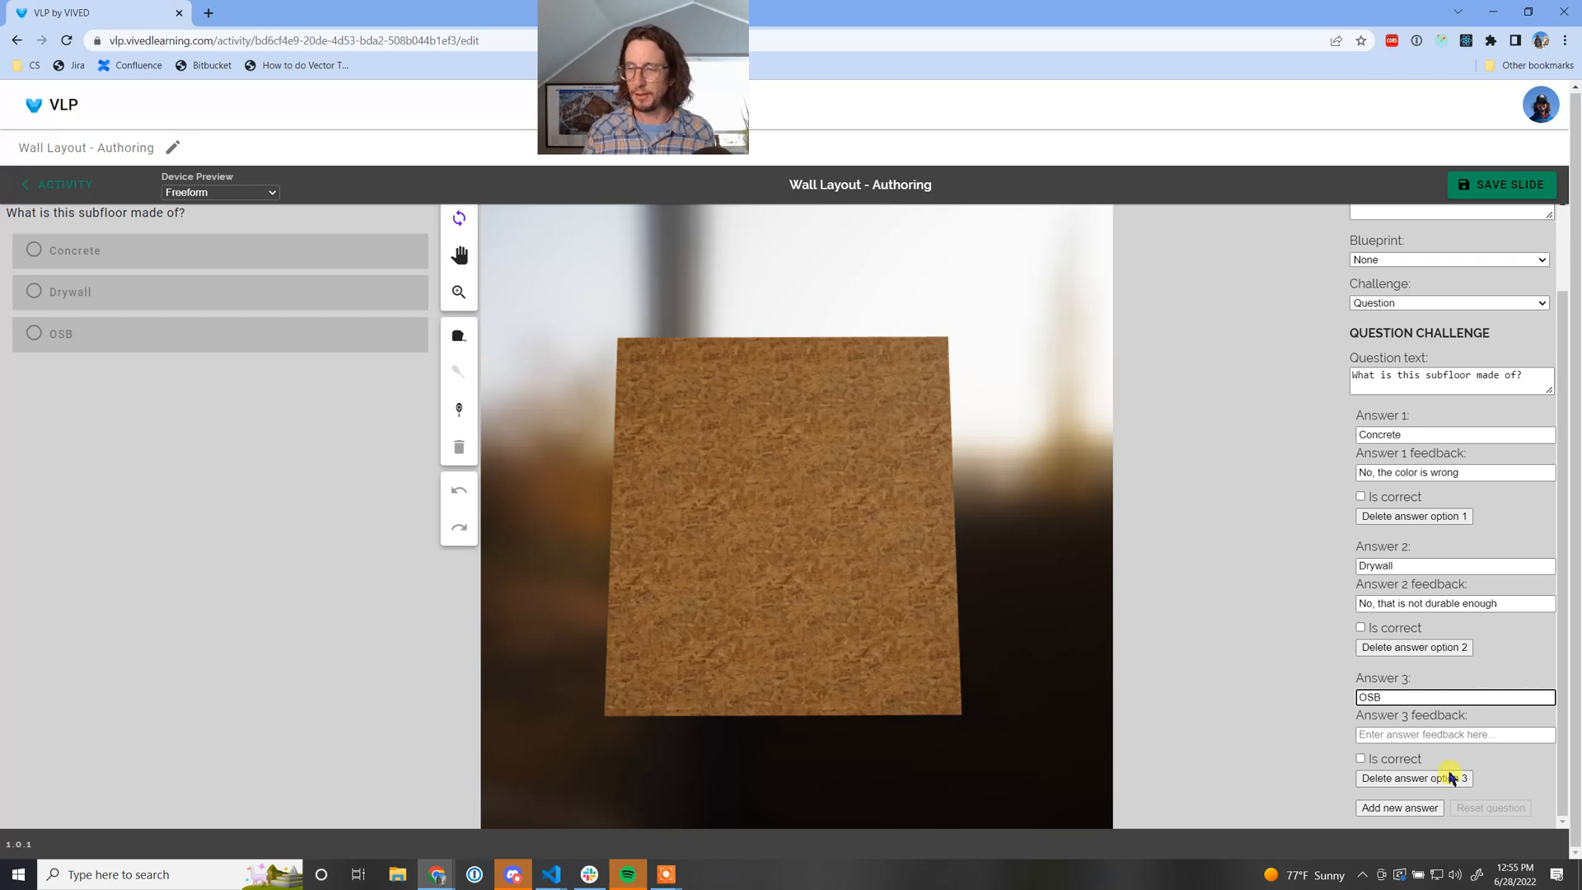
{"action": "left_click", "coordinate": [1407, 735]}
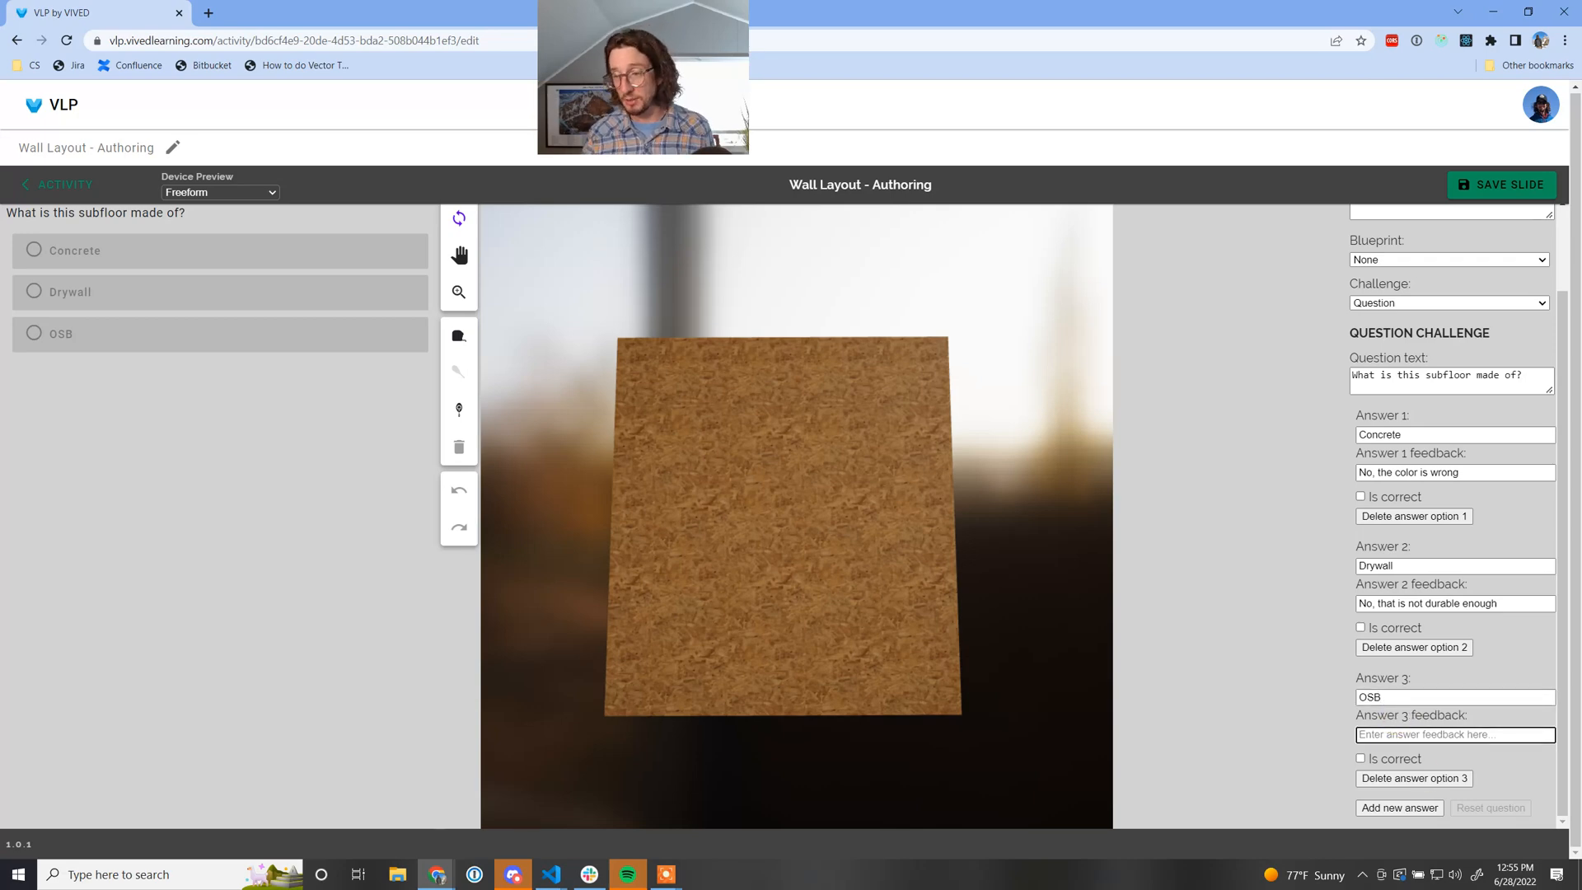
{"action": "left_click", "coordinate": [1362, 759]}
Enter "Yep, nice work!" as the feedback for answer 3 and save the slide
{"action": "left_click", "coordinate": [1381, 736]}
{"action": "type", "text": "Ye"}
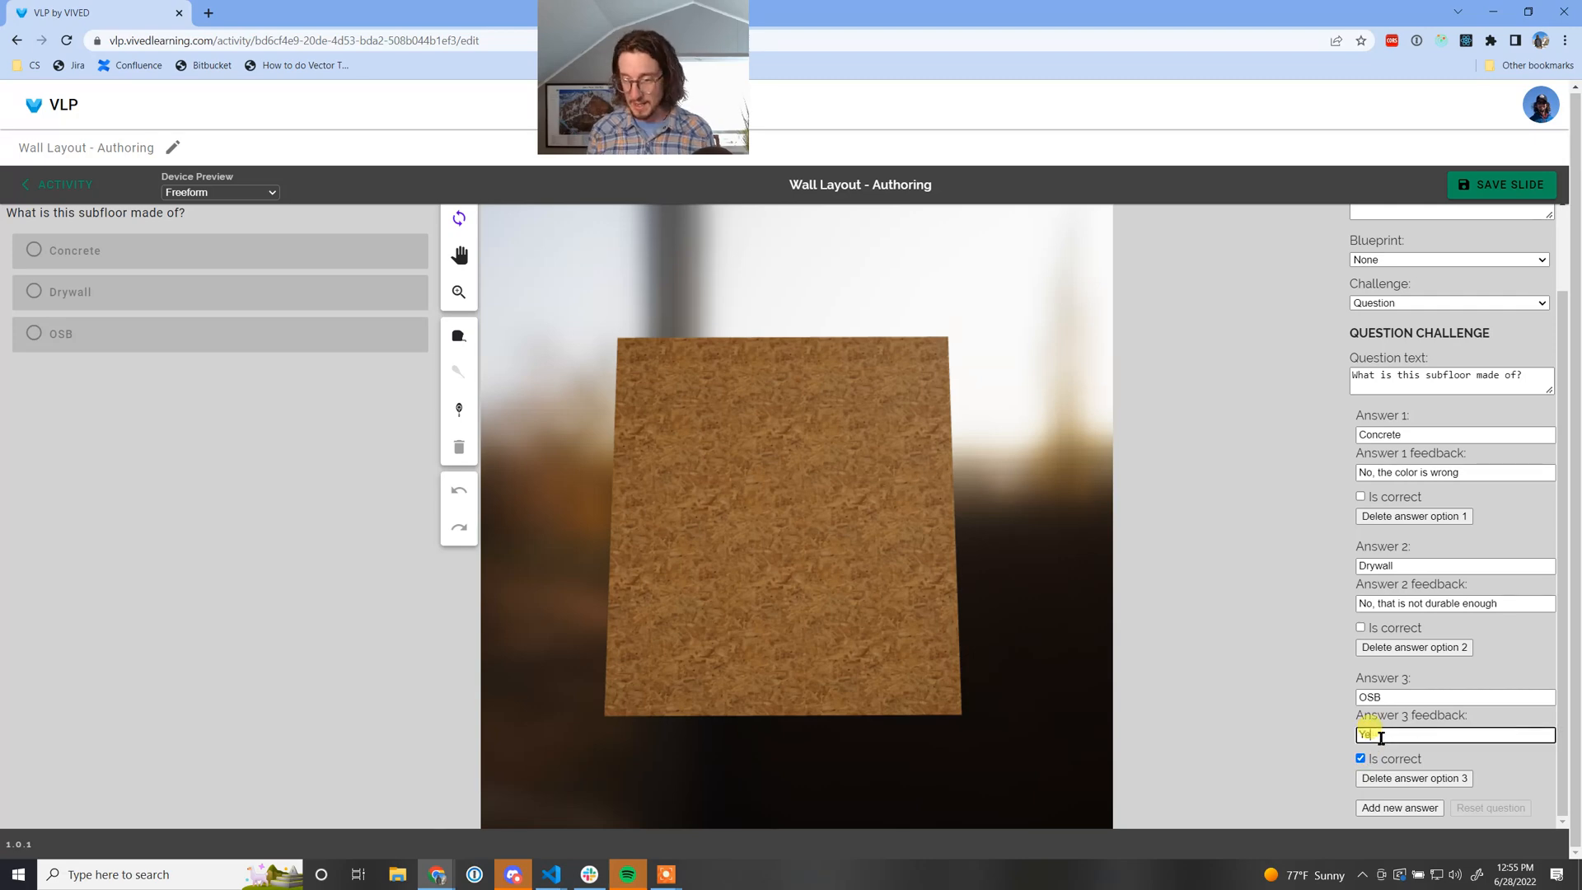
{"action": "type", "text": "p"}
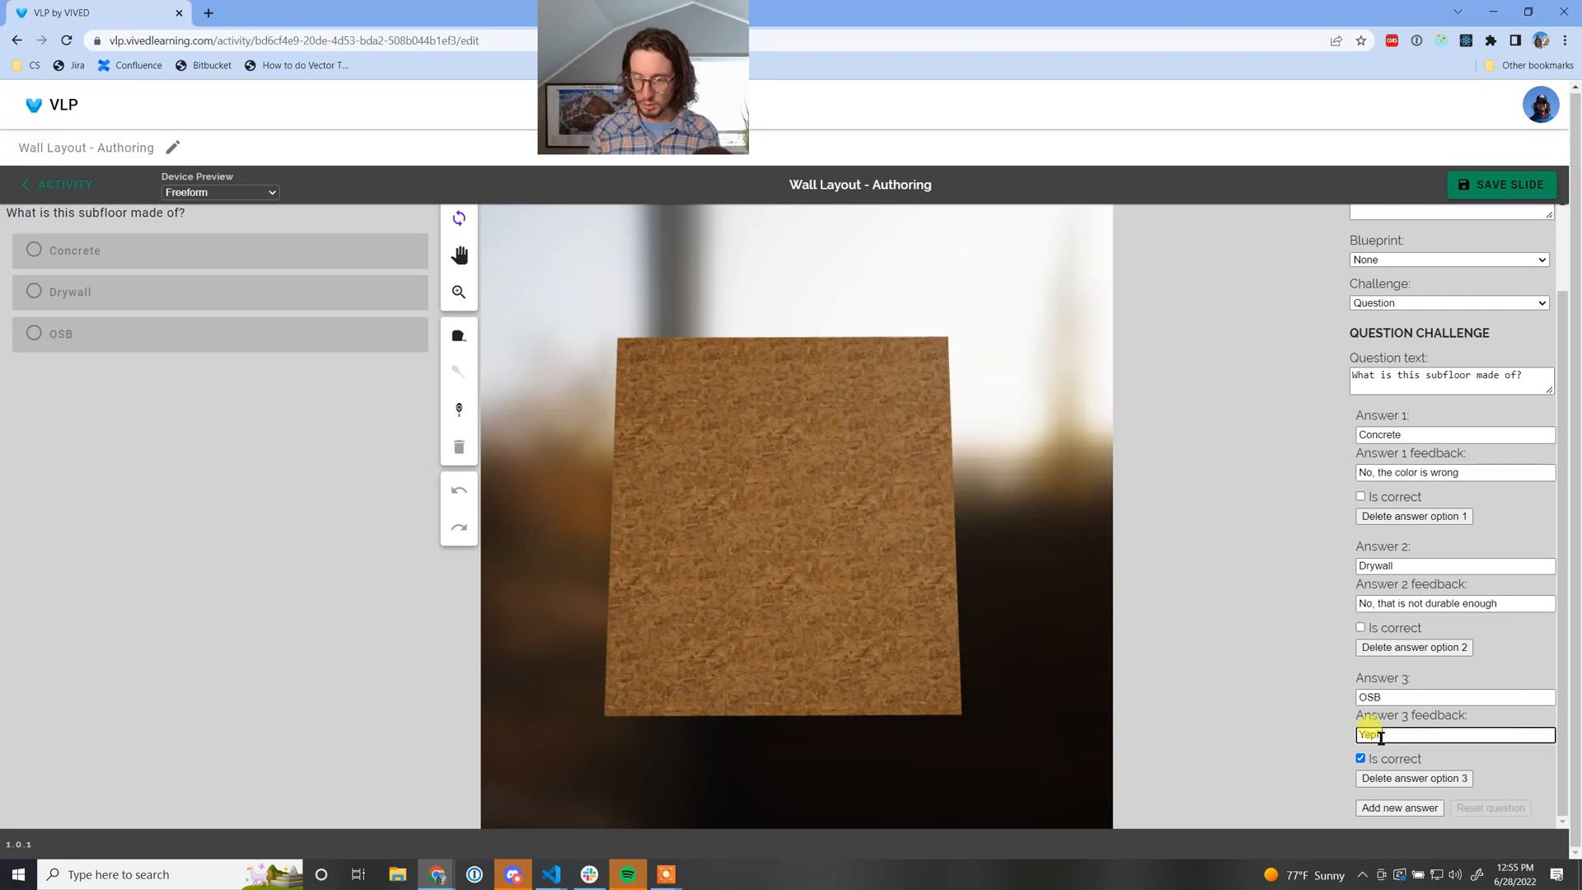
{"action": "type", "text": "! Nice wok"}
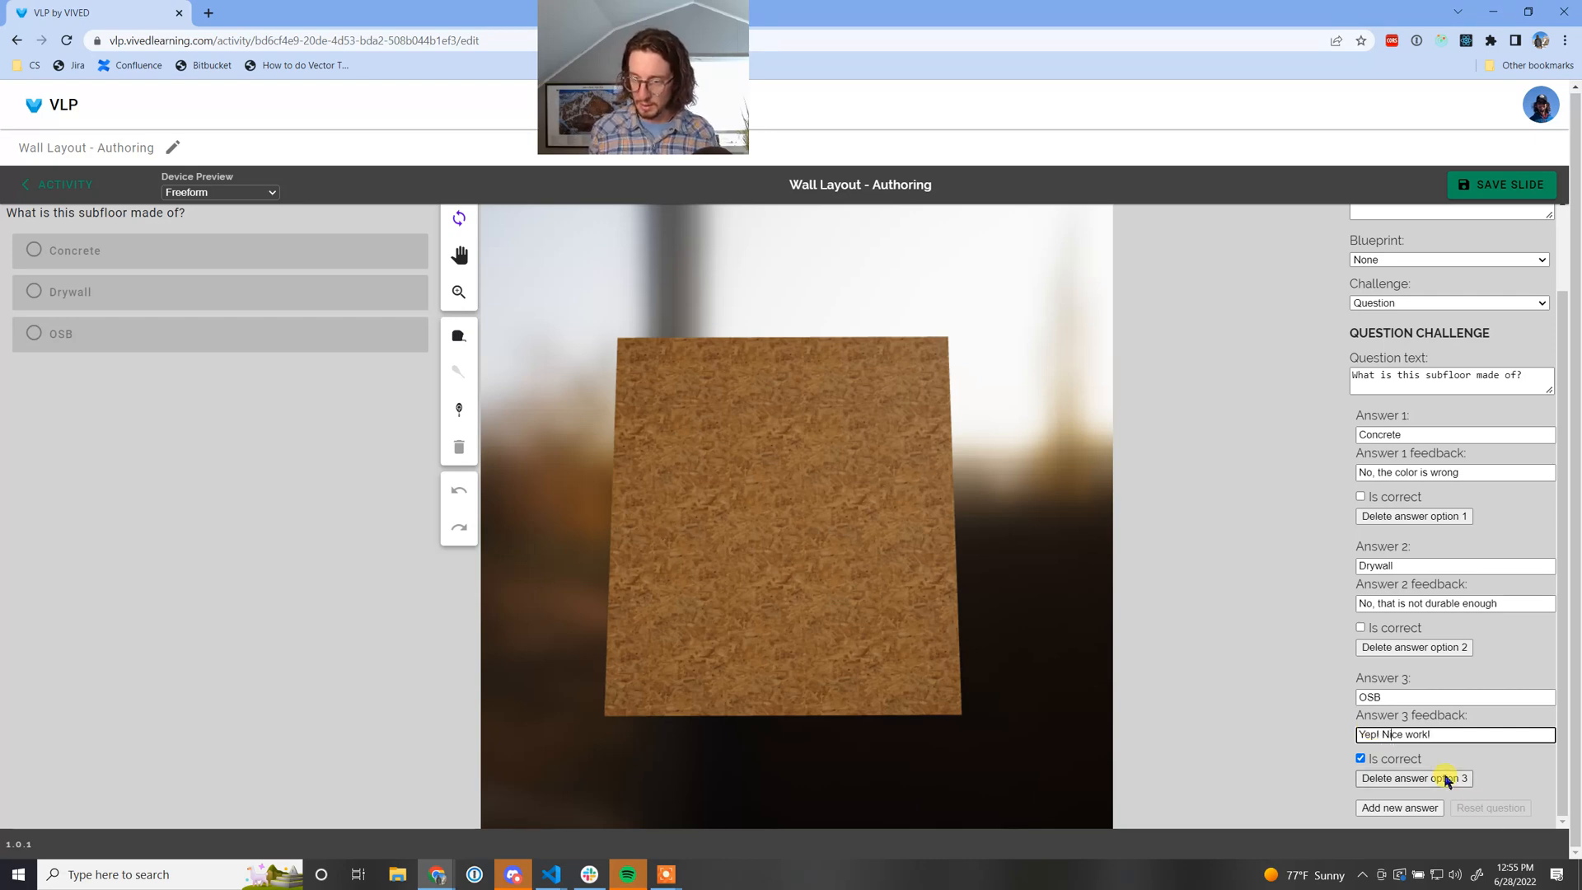
{"action": "key", "text": "BackSpace"}
{"action": "key", "text": "BackSpace"}
{"action": "key", "text": "BackSpace"}
{"action": "type", "text": ", n"}
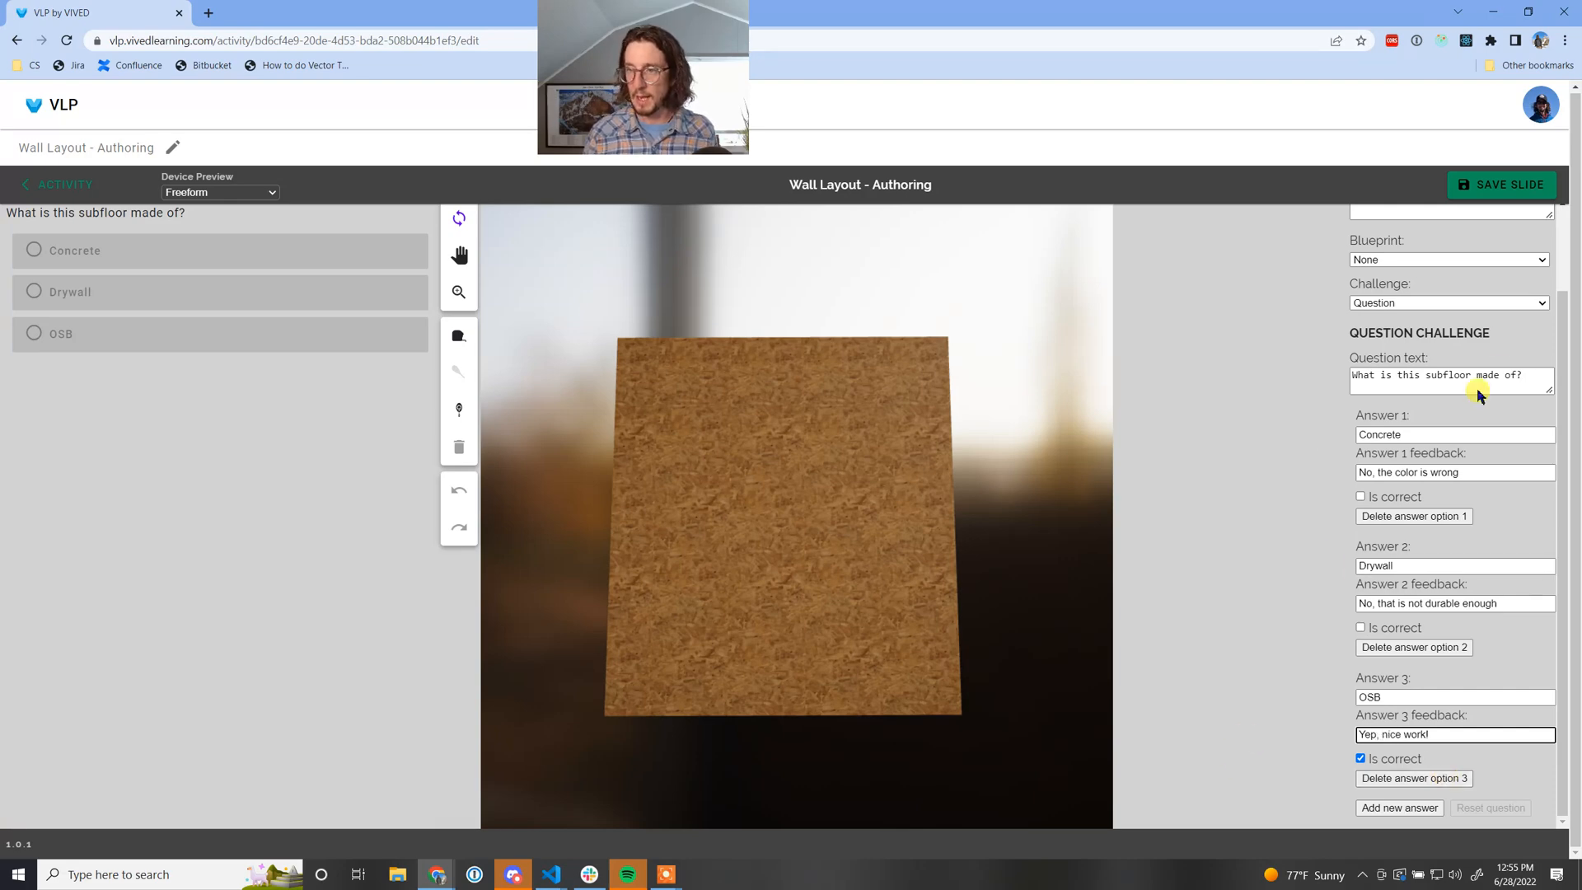
{"action": "left_click", "coordinate": [1496, 192]}
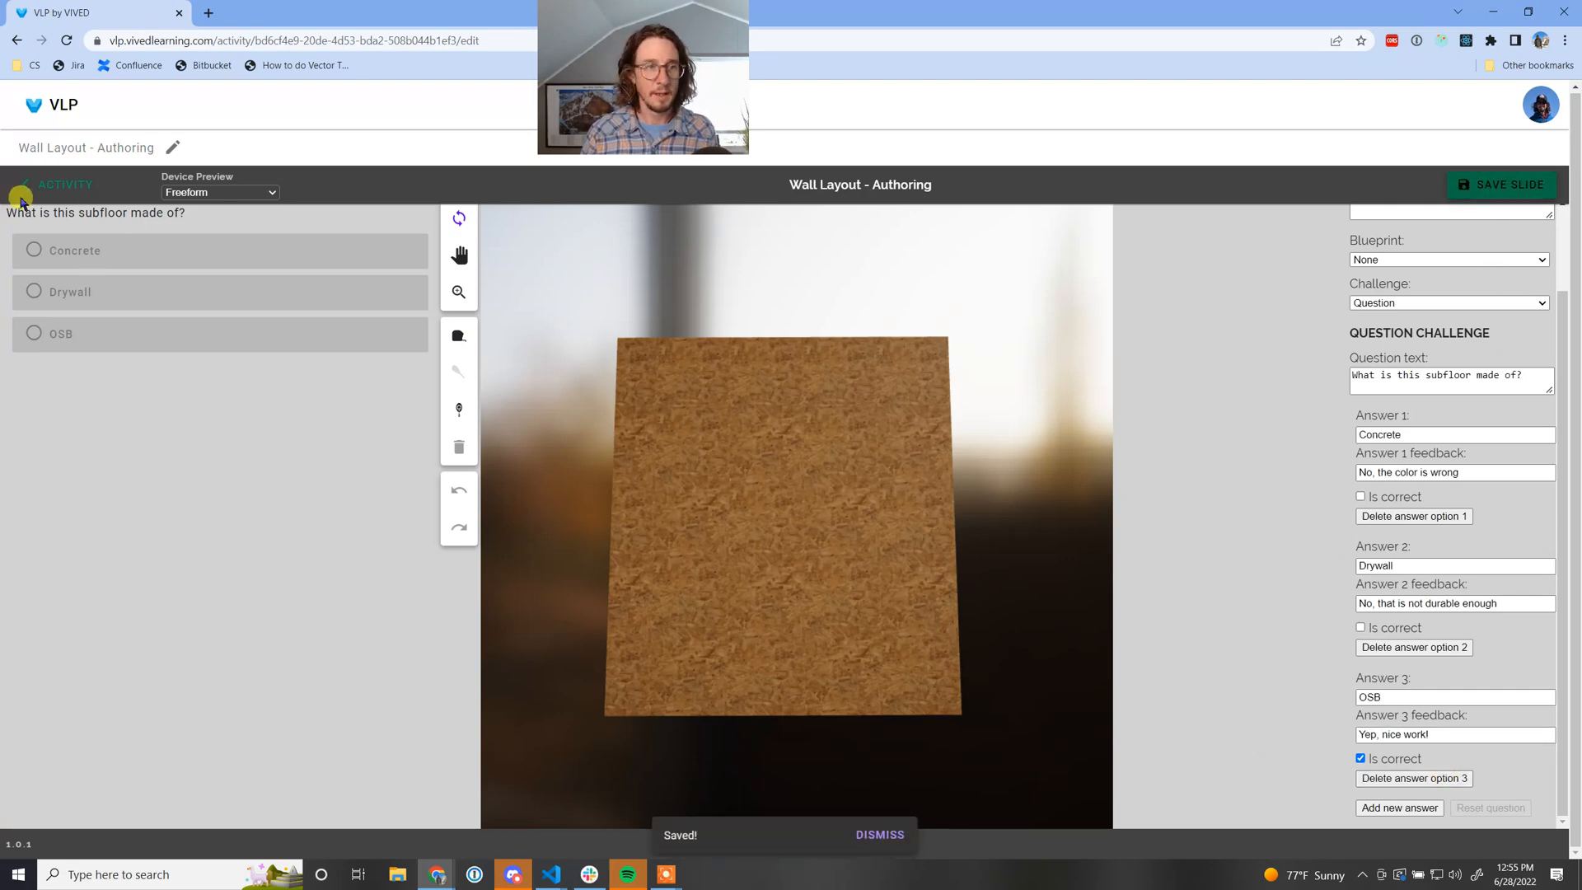
Return to the activity's slide list, rename the untitled fourth slide to "Question 1", and save the activity
{"action": "left_click", "coordinate": [62, 184]}
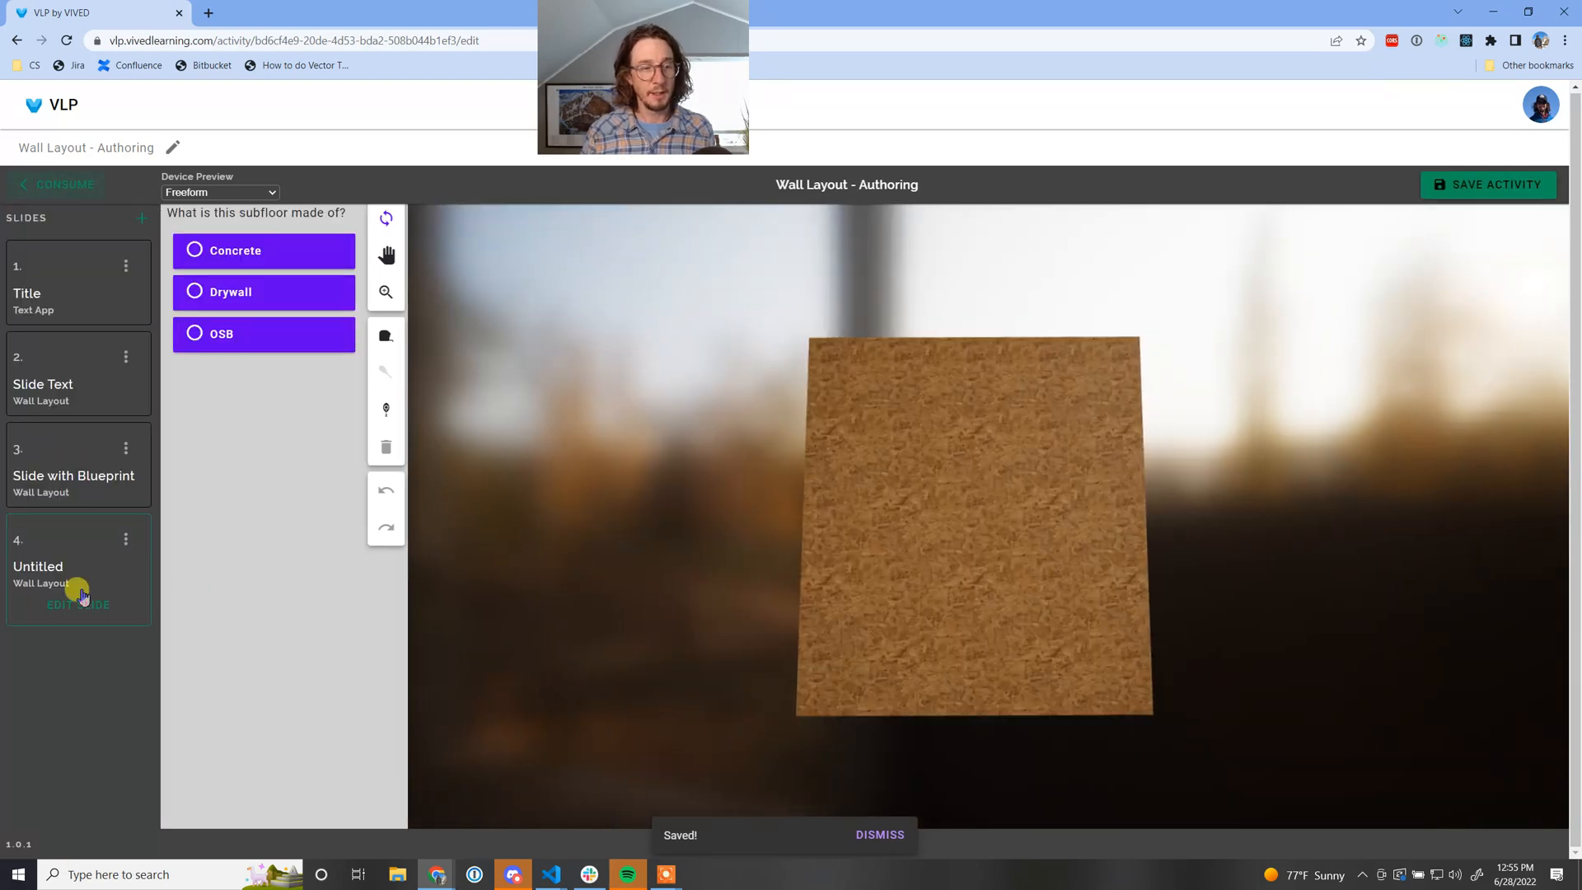
{"action": "left_click", "coordinate": [125, 538]}
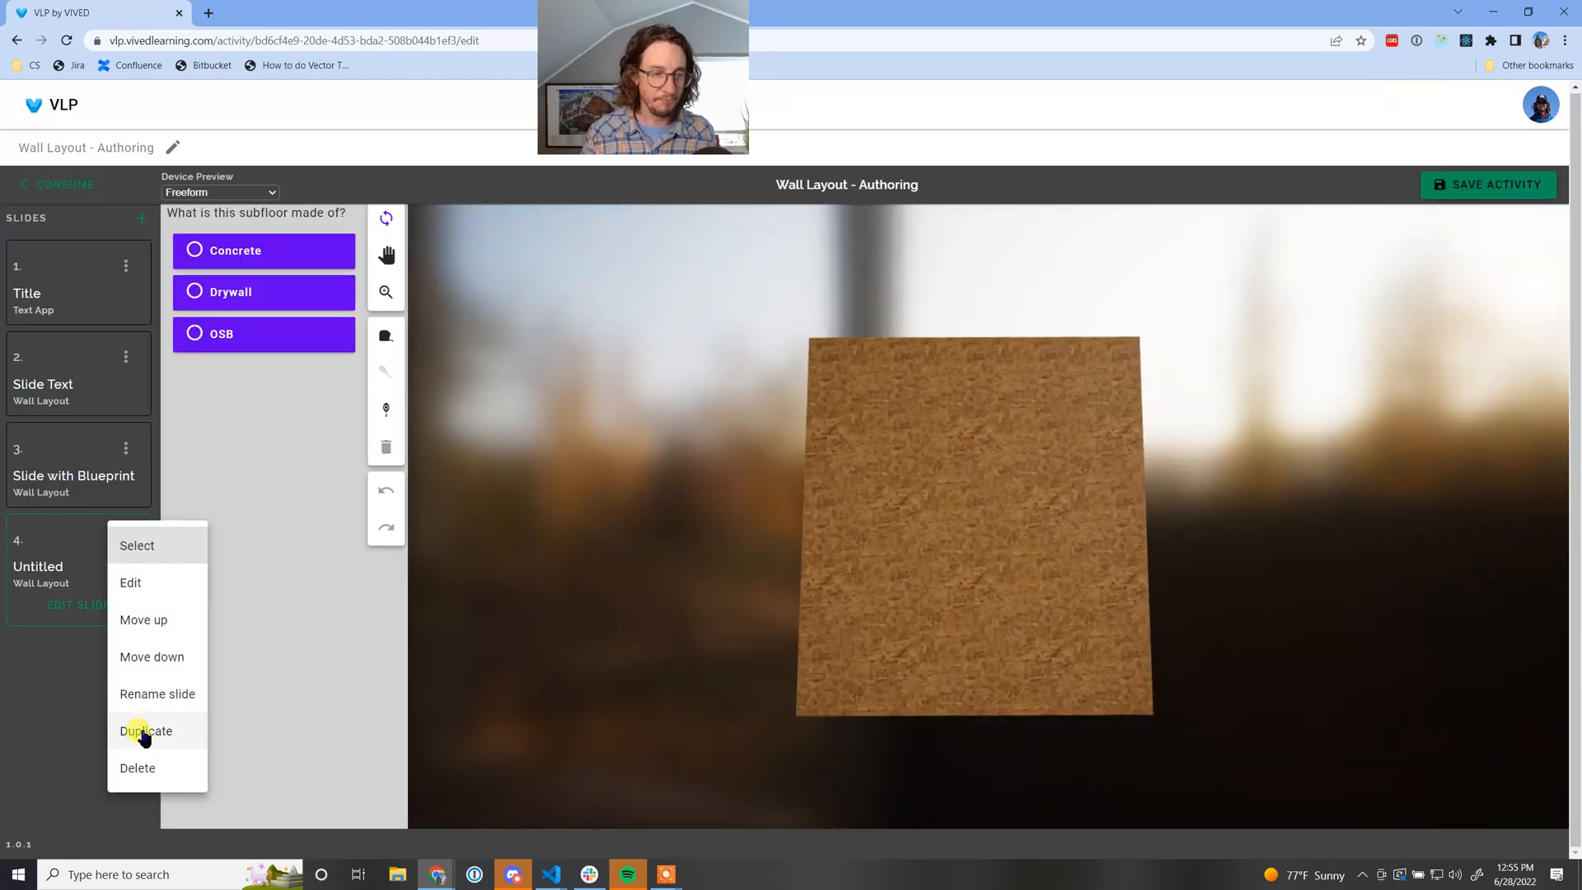
{"action": "left_click", "coordinate": [138, 693]}
{"action": "left_click_drag", "start_coordinate": [736, 464], "coordinate": [605, 454]}
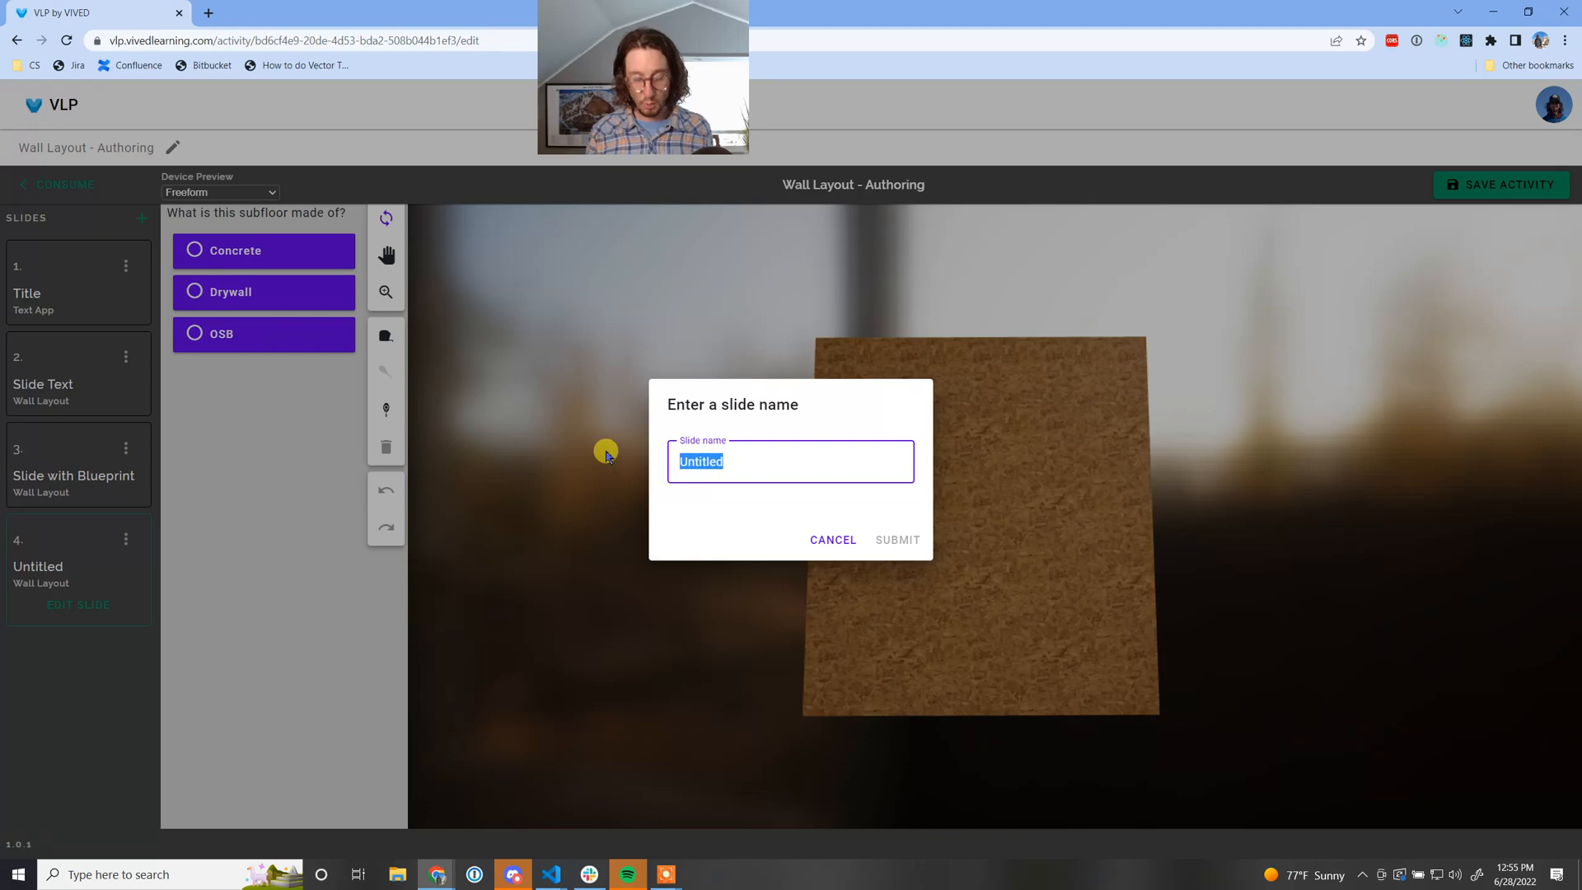
{"action": "type", "text": "Questi"}
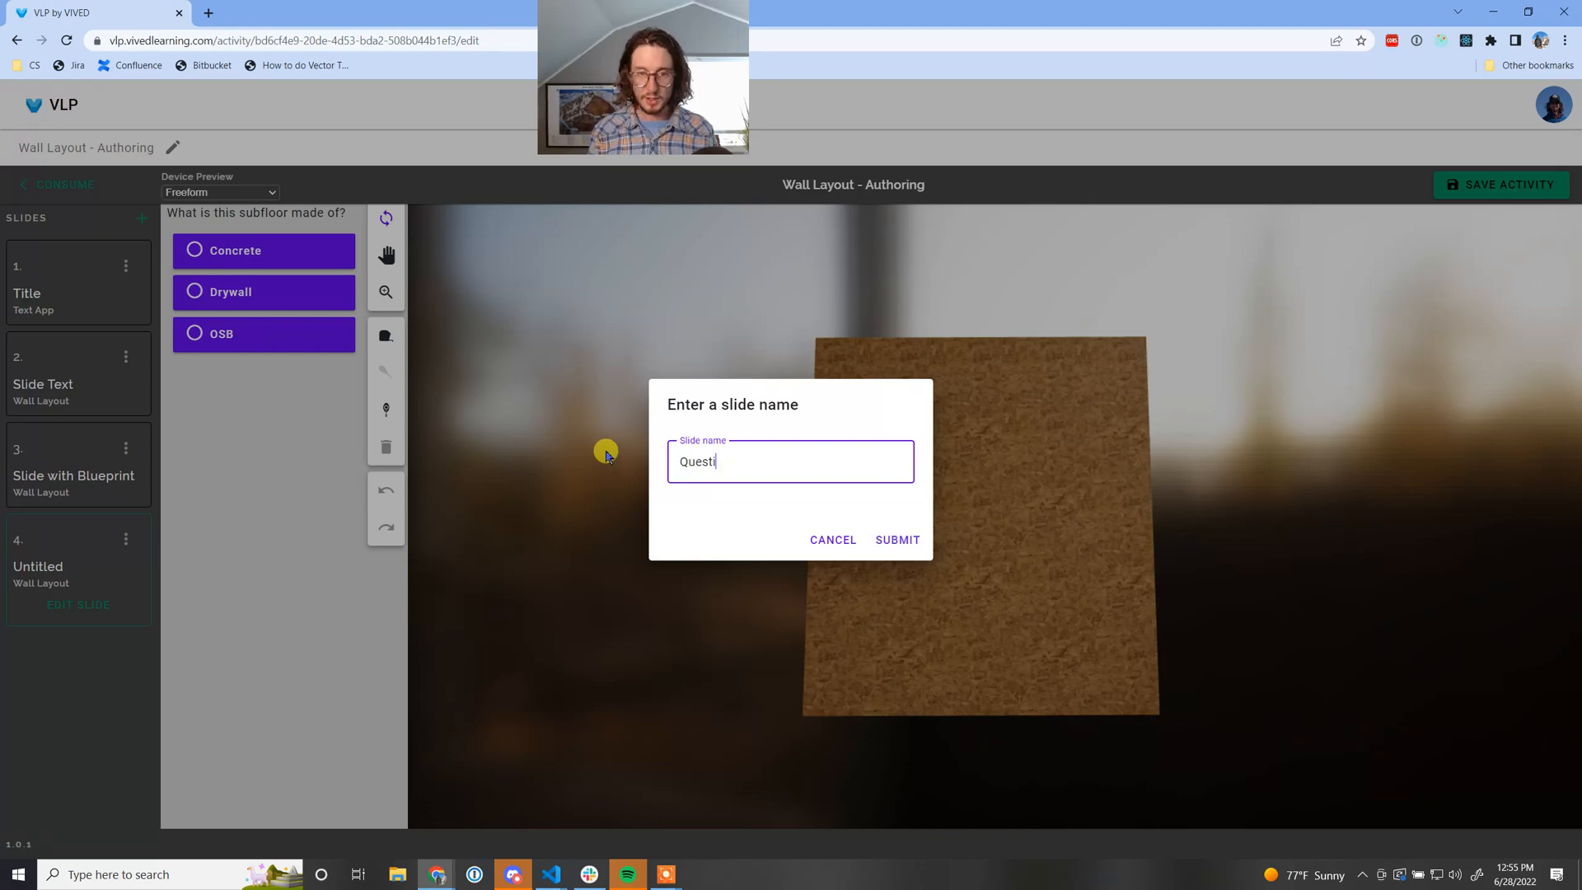
{"action": "type", "text": "on 1"}
{"action": "left_click", "coordinate": [897, 540]}
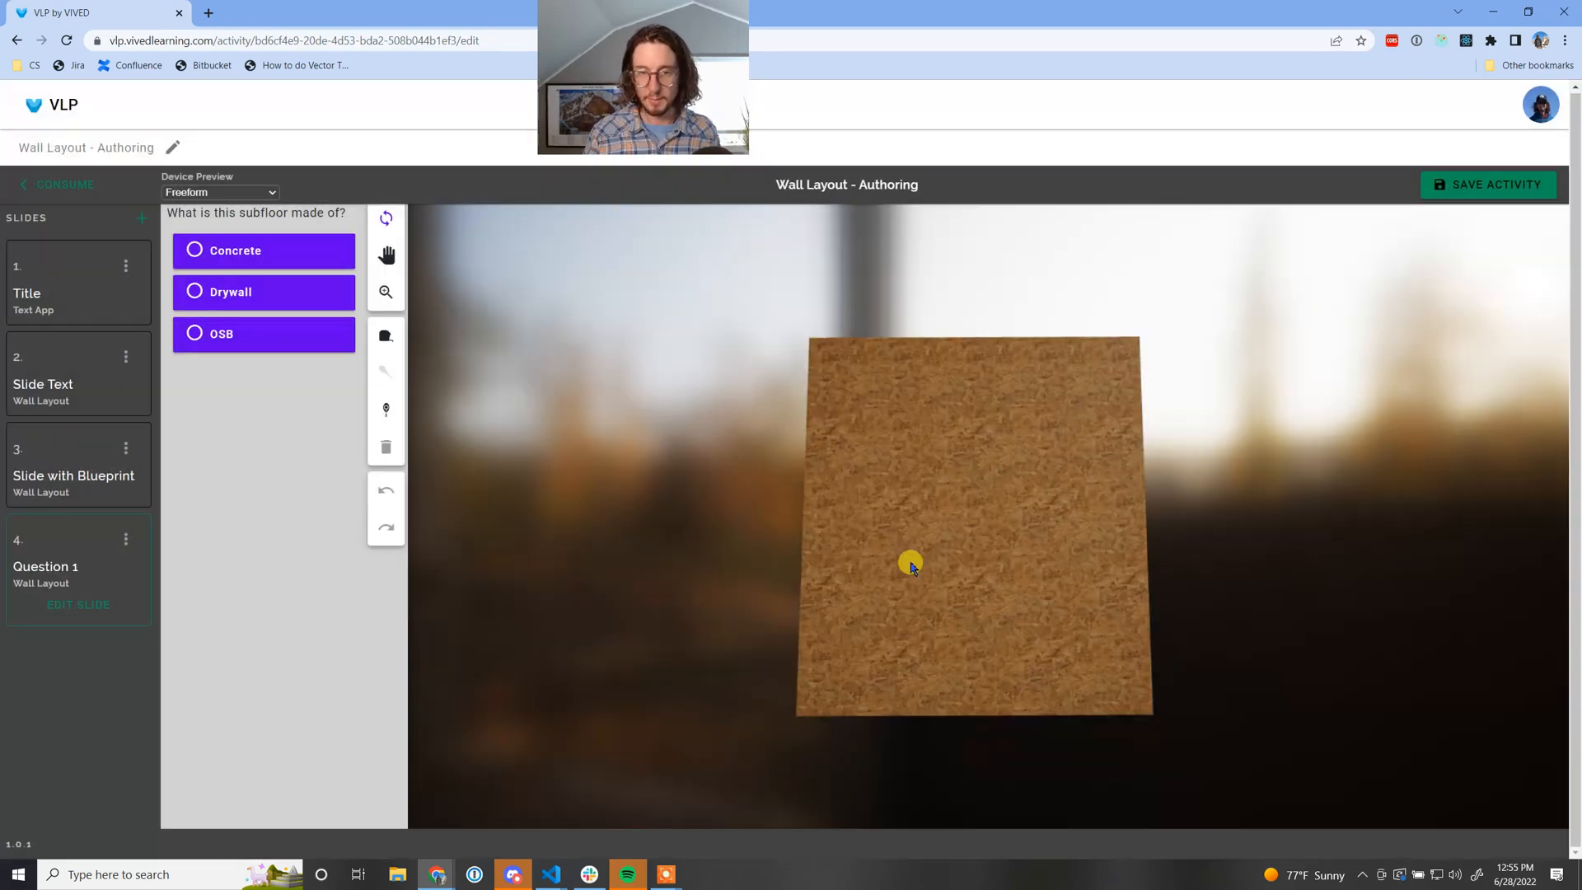
{"action": "left_click", "coordinate": [1491, 187]}
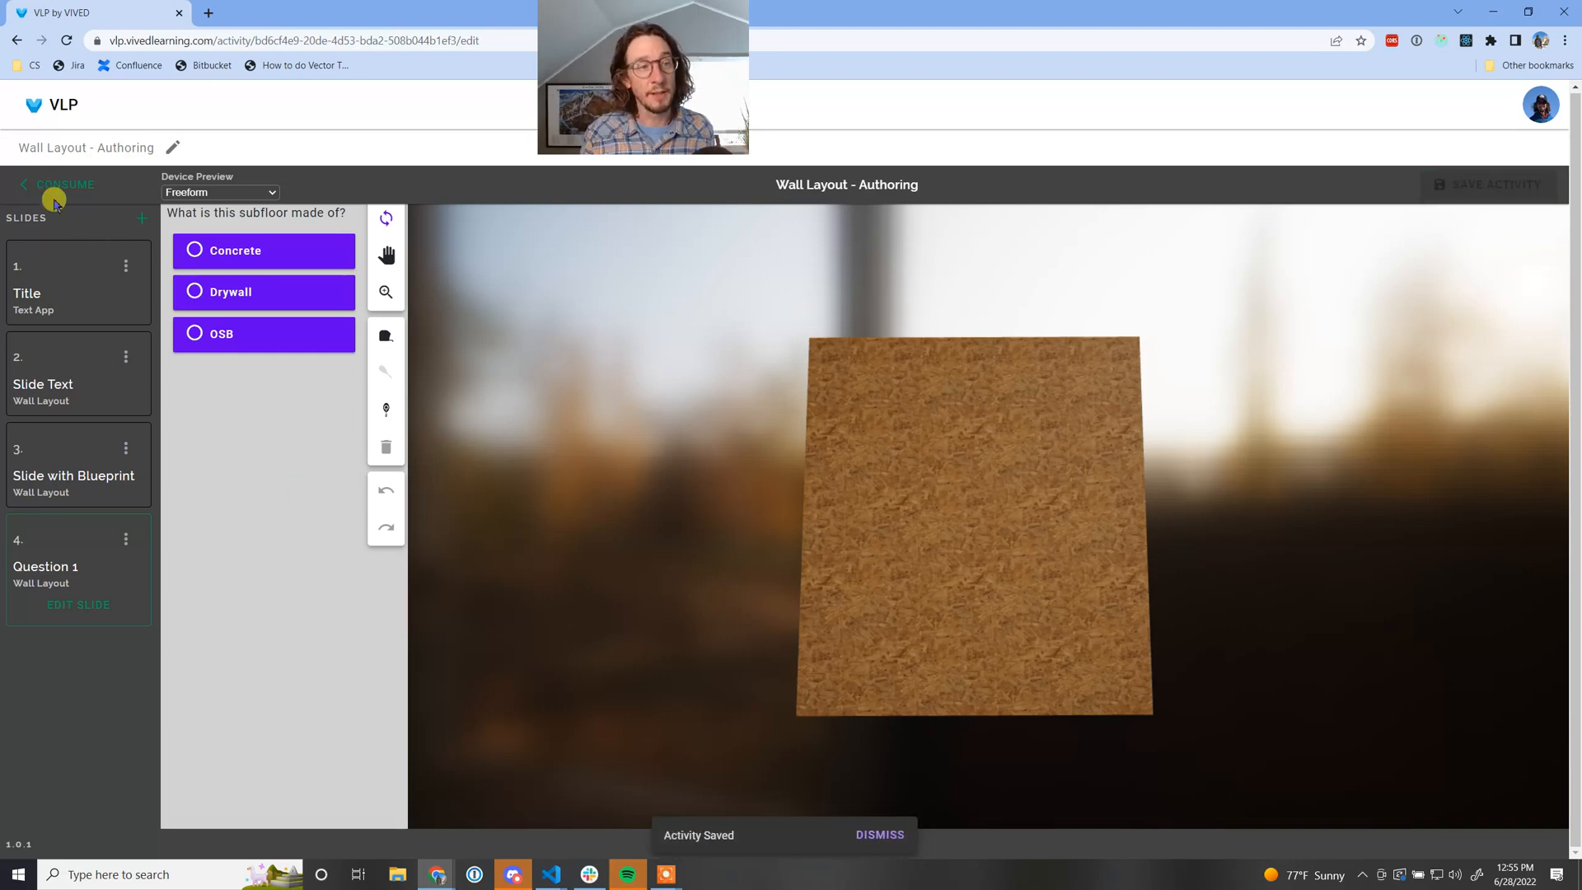
Preview the activity as a learner from the Title slide through the text and blueprint slides to Question 1
{"action": "left_click", "coordinate": [51, 187]}
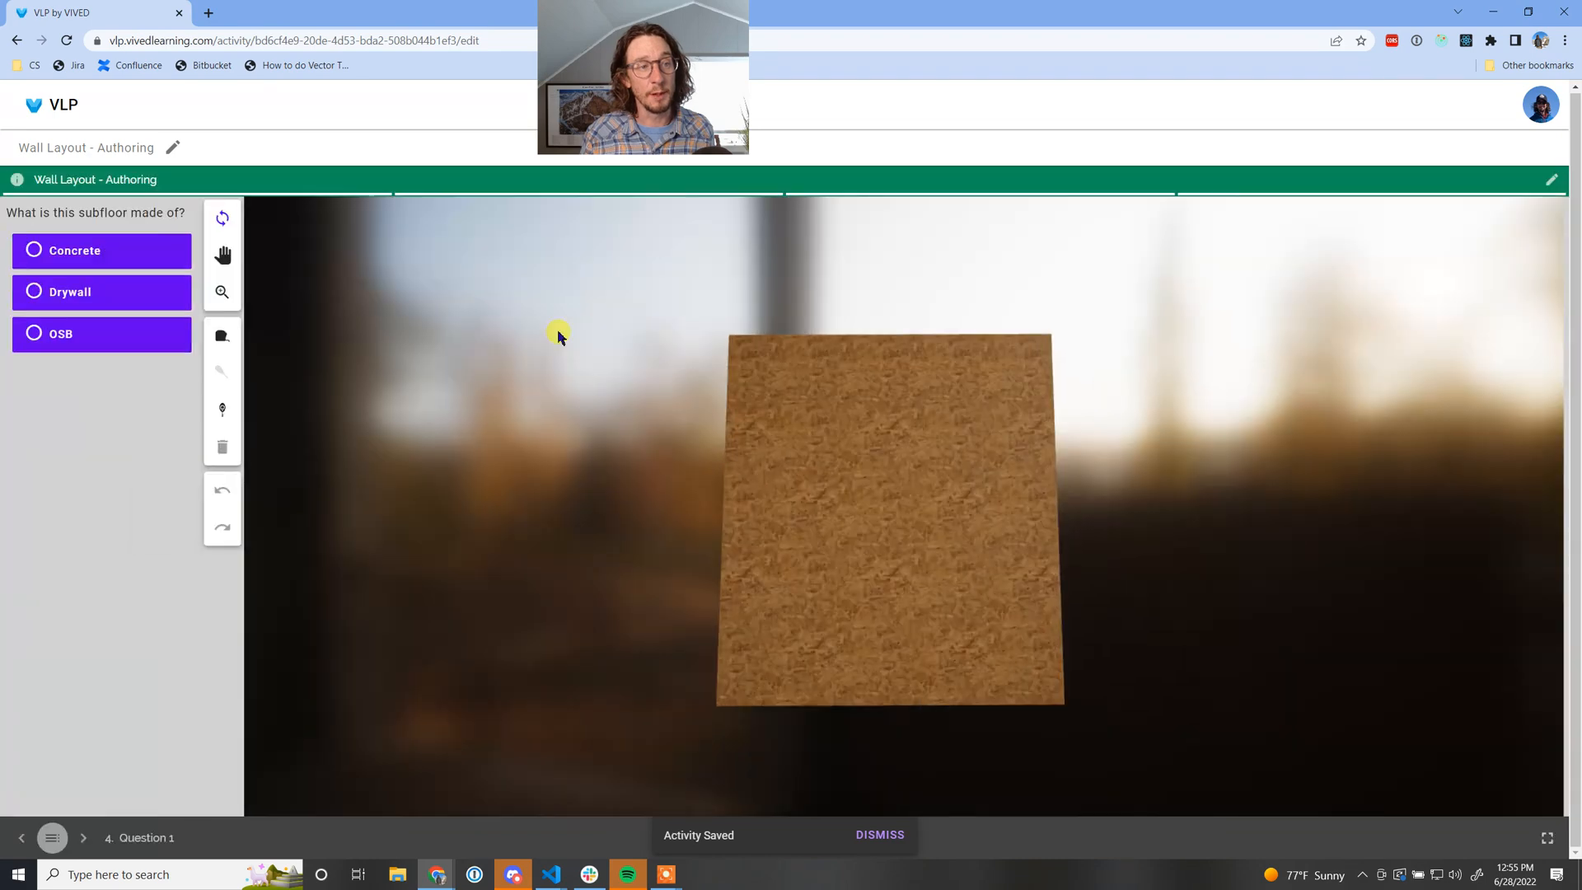
{"action": "left_click", "coordinate": [52, 838]}
{"action": "left_click", "coordinate": [74, 716]}
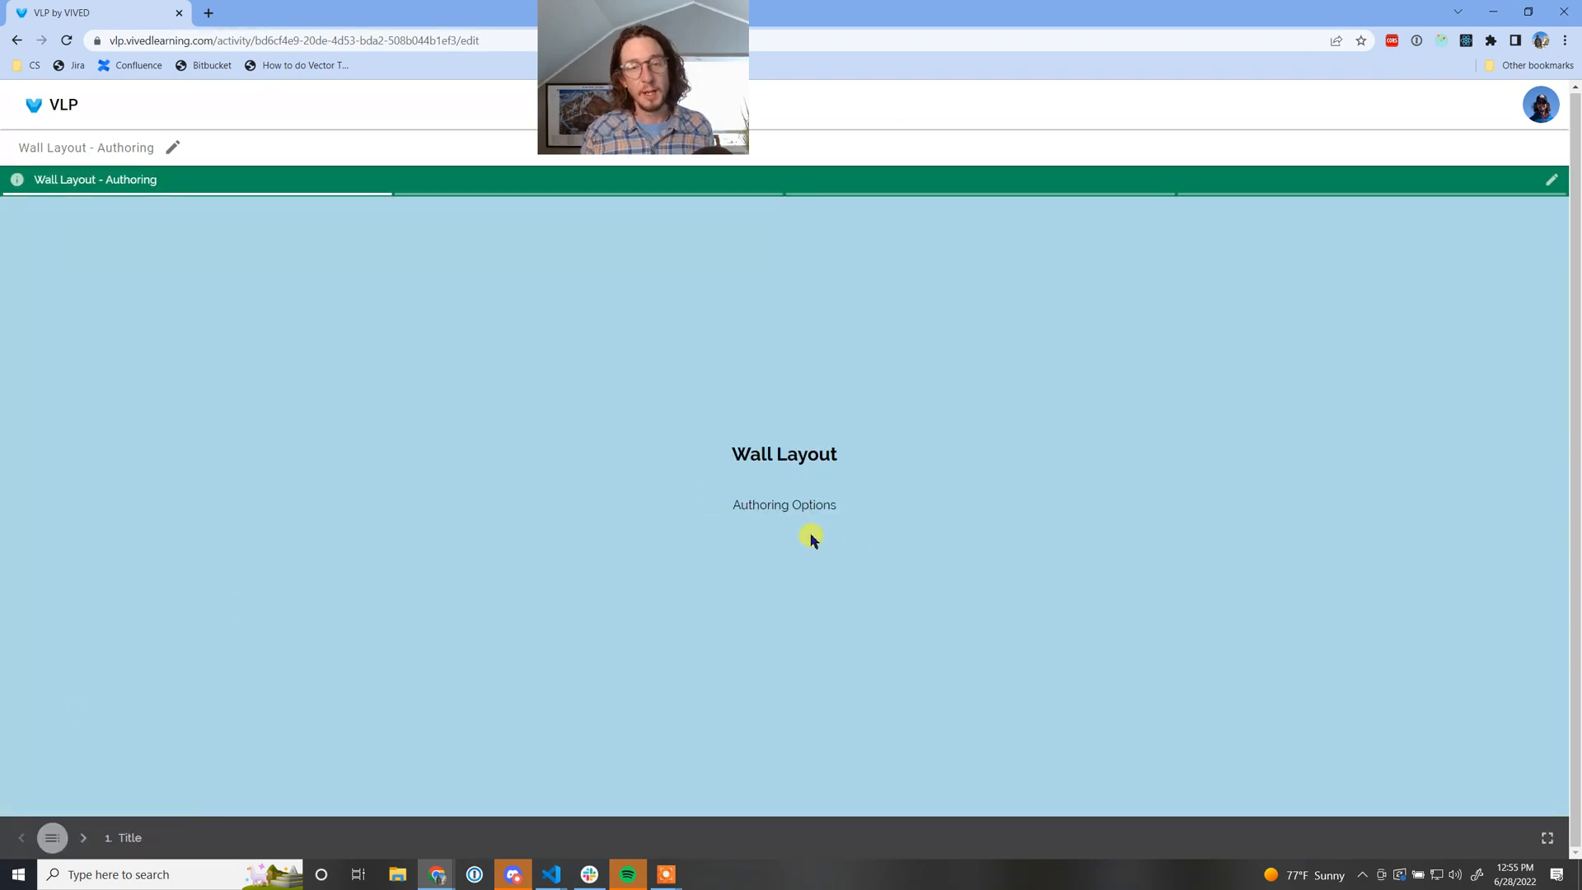
{"action": "left_click", "coordinate": [84, 842]}
{"action": "left_click_drag", "start_coordinate": [119, 355], "coordinate": [7, 262]}
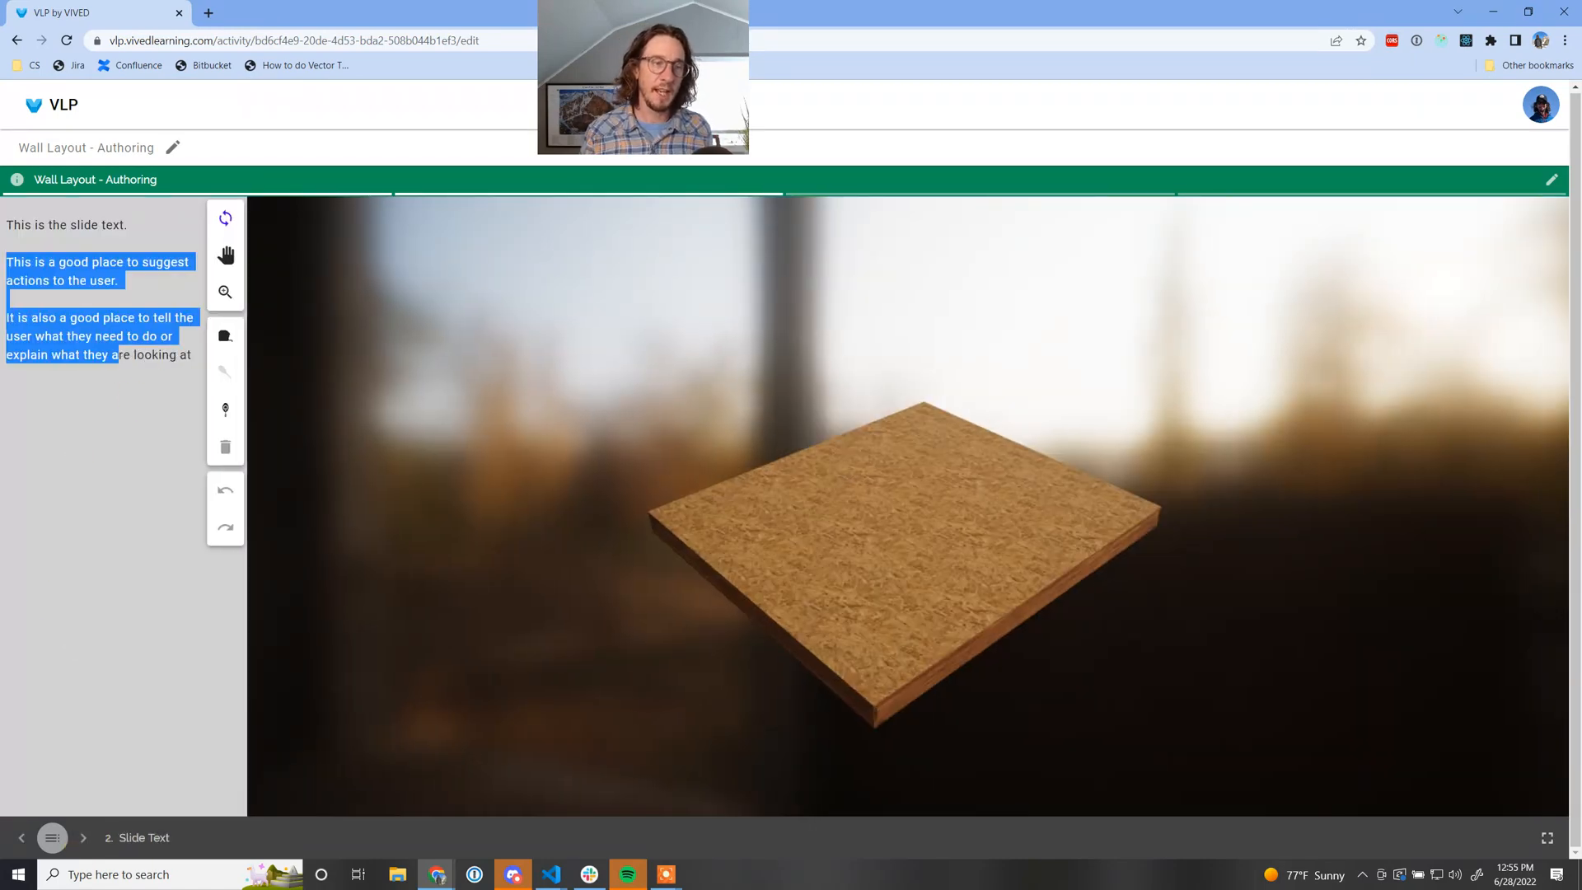
{"action": "left_click", "coordinate": [81, 838]}
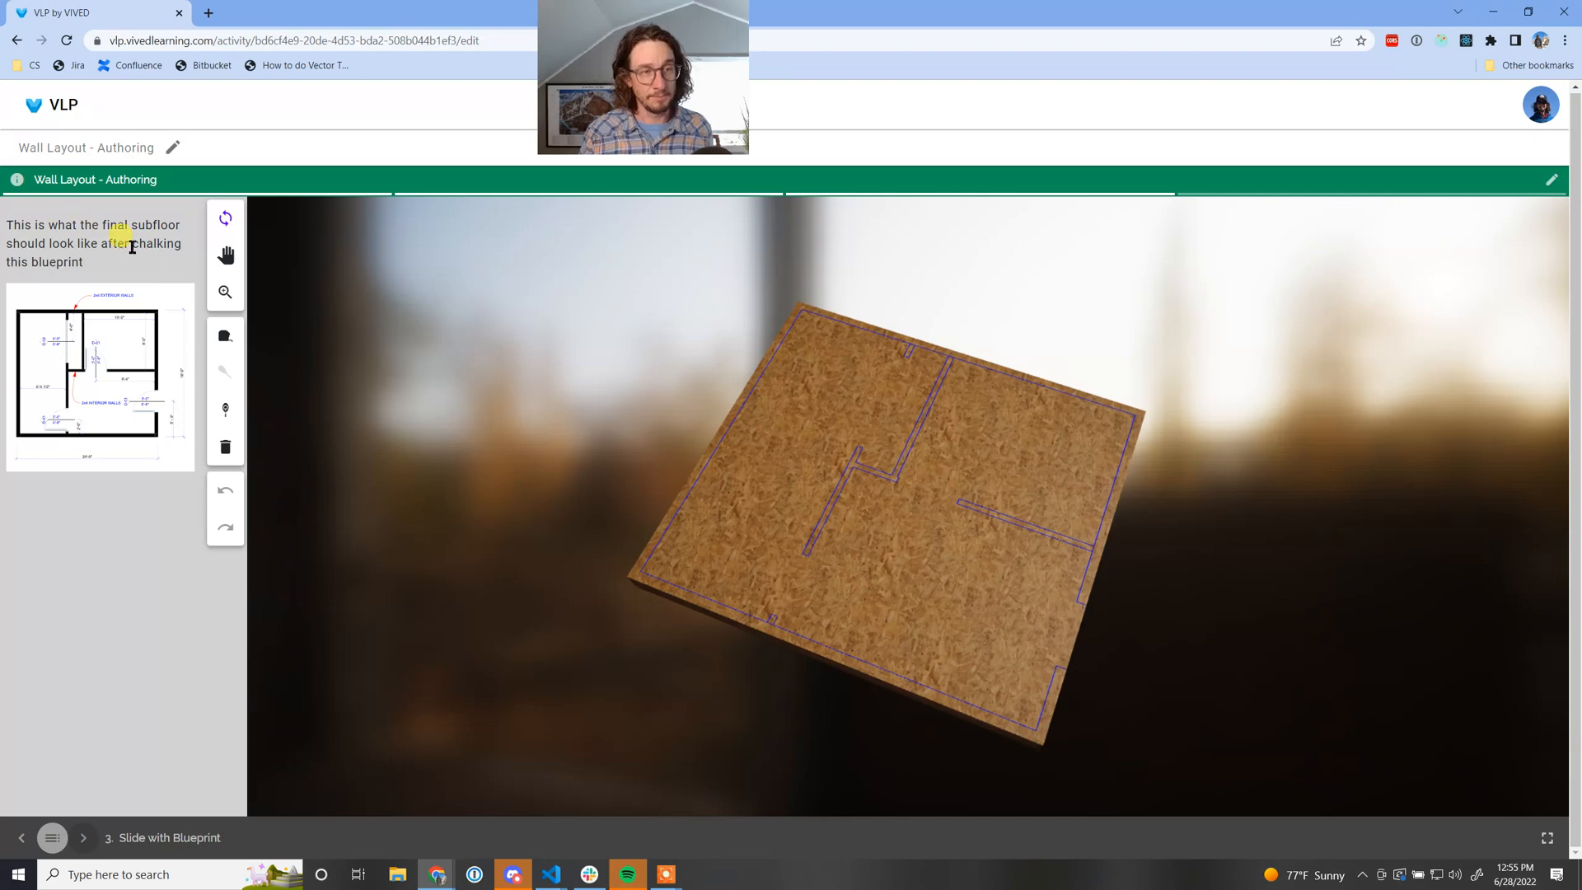
{"action": "left_click_drag", "start_coordinate": [899, 494], "coordinate": [894, 576]}
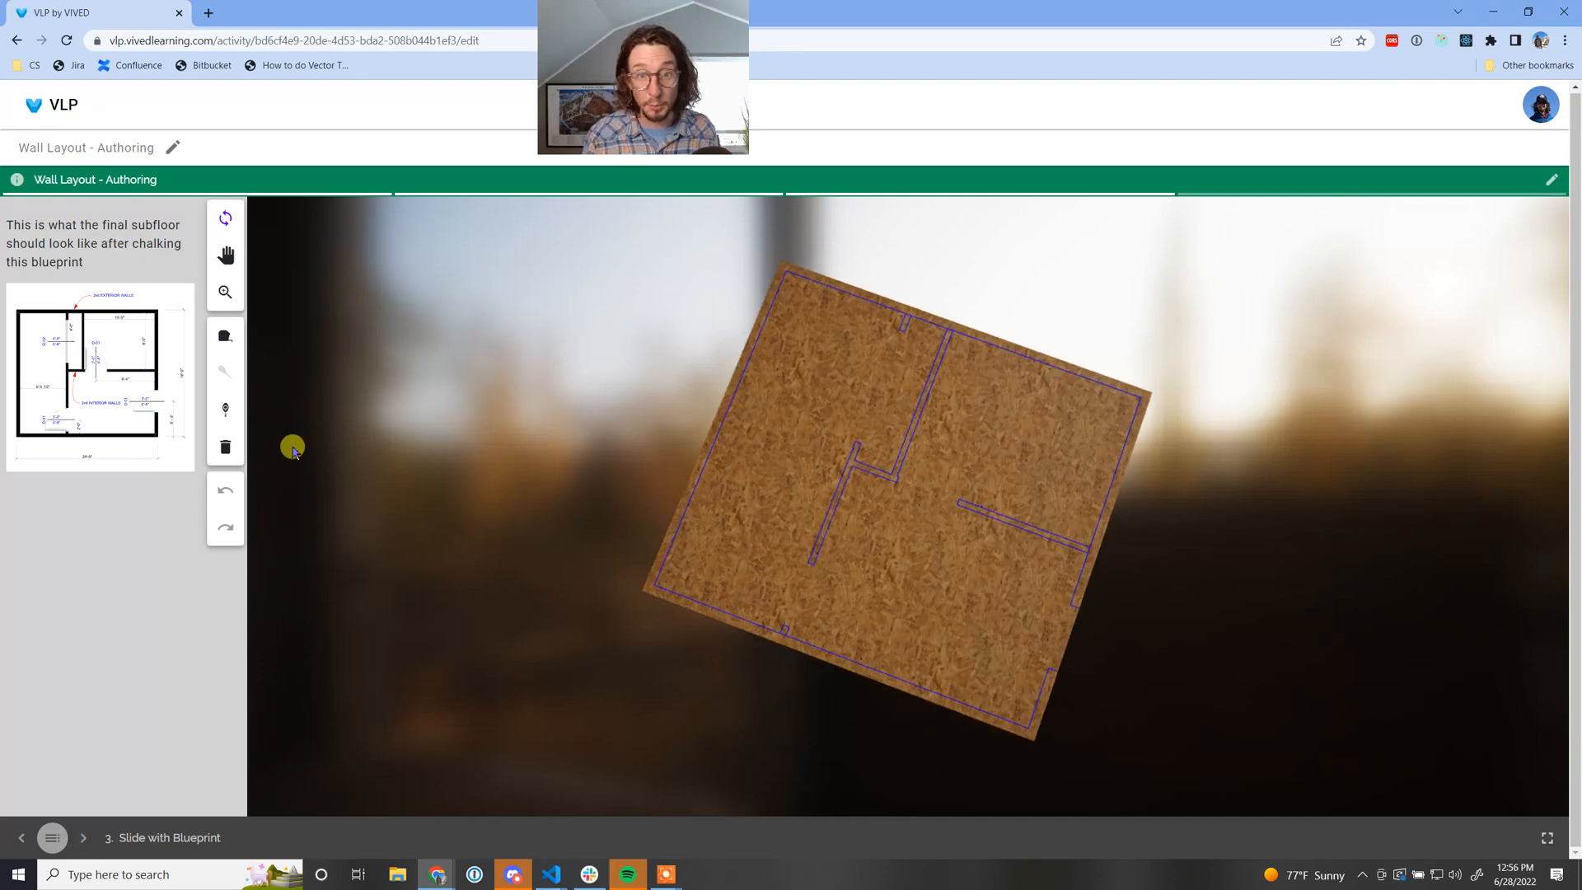
{"action": "left_click", "coordinate": [65, 413]}
{"action": "left_click", "coordinate": [13, 229]}
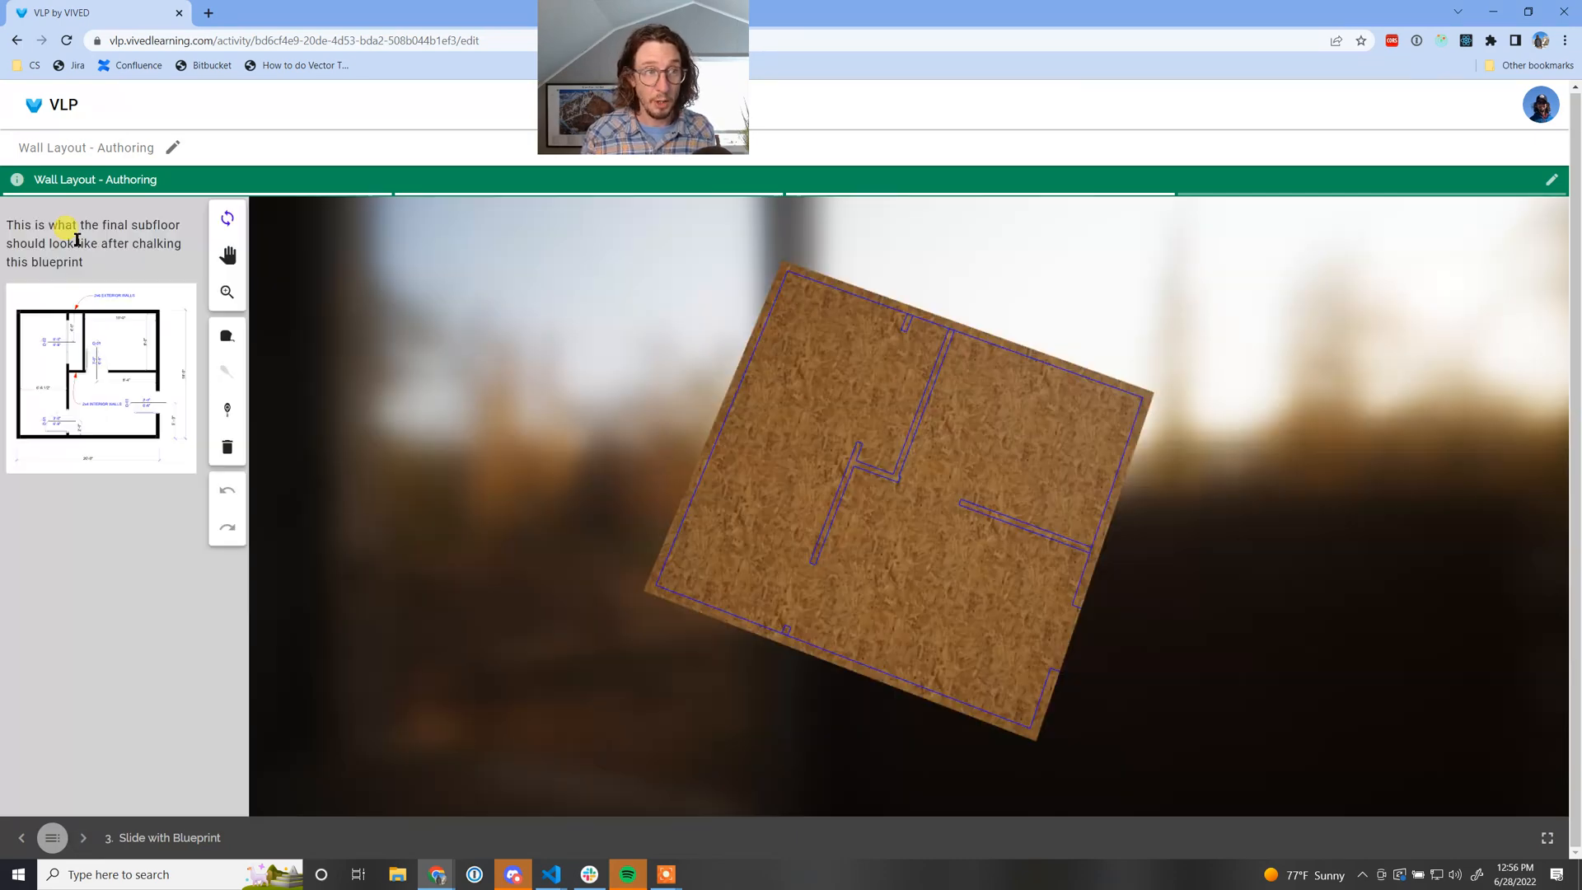
{"action": "left_click", "coordinate": [83, 839]}
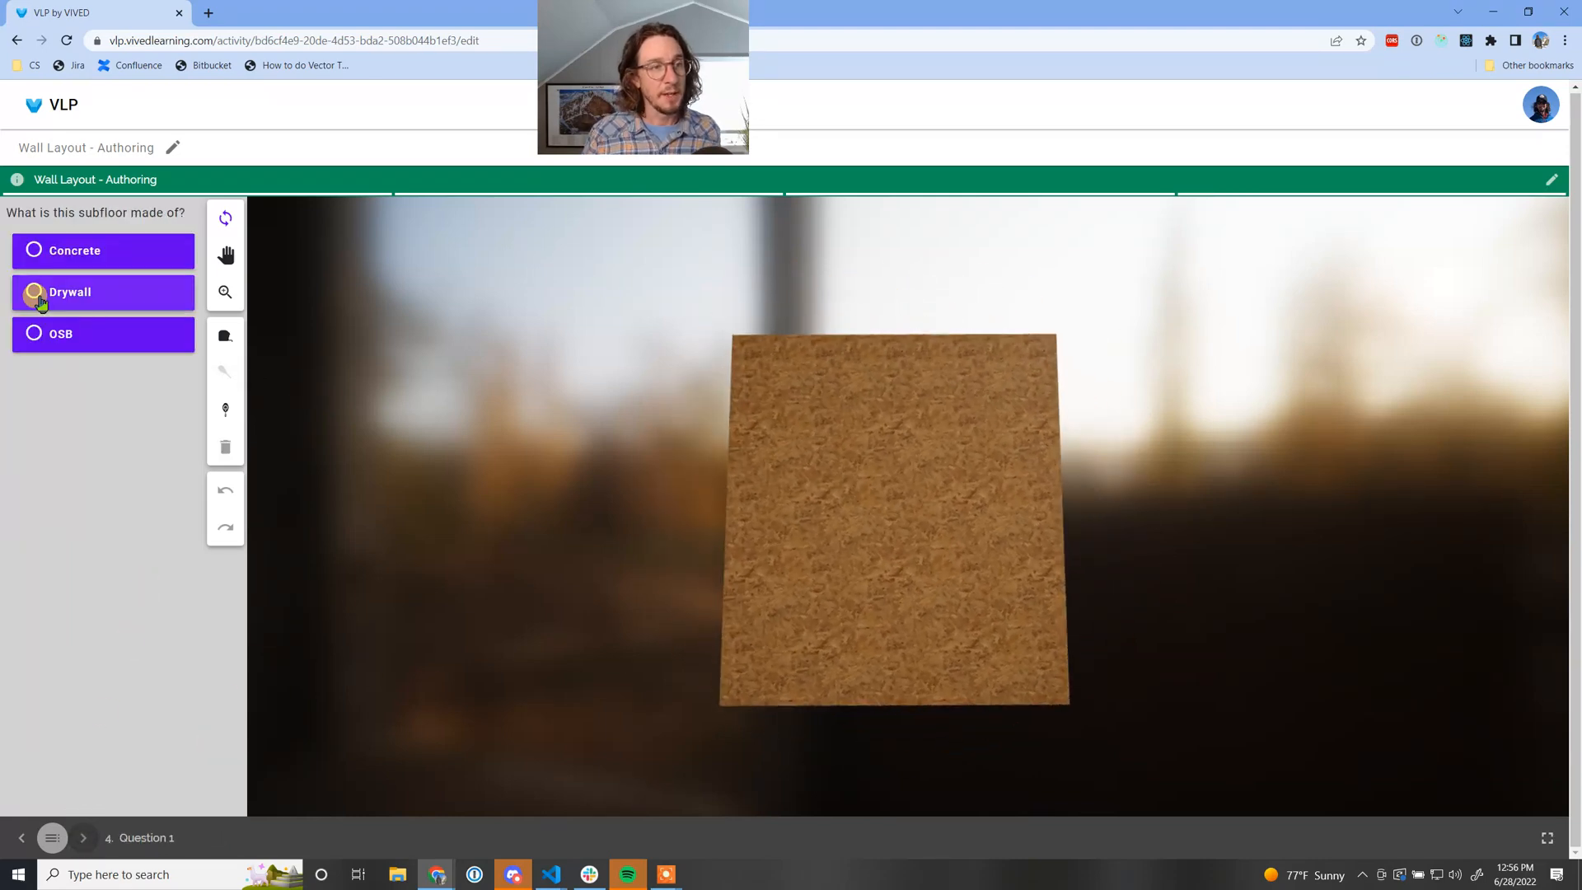
Test the subfloor question by choosing Concrete, Drywall and OSB in turn to check each answer's feedback
{"action": "left_click", "coordinate": [97, 247]}
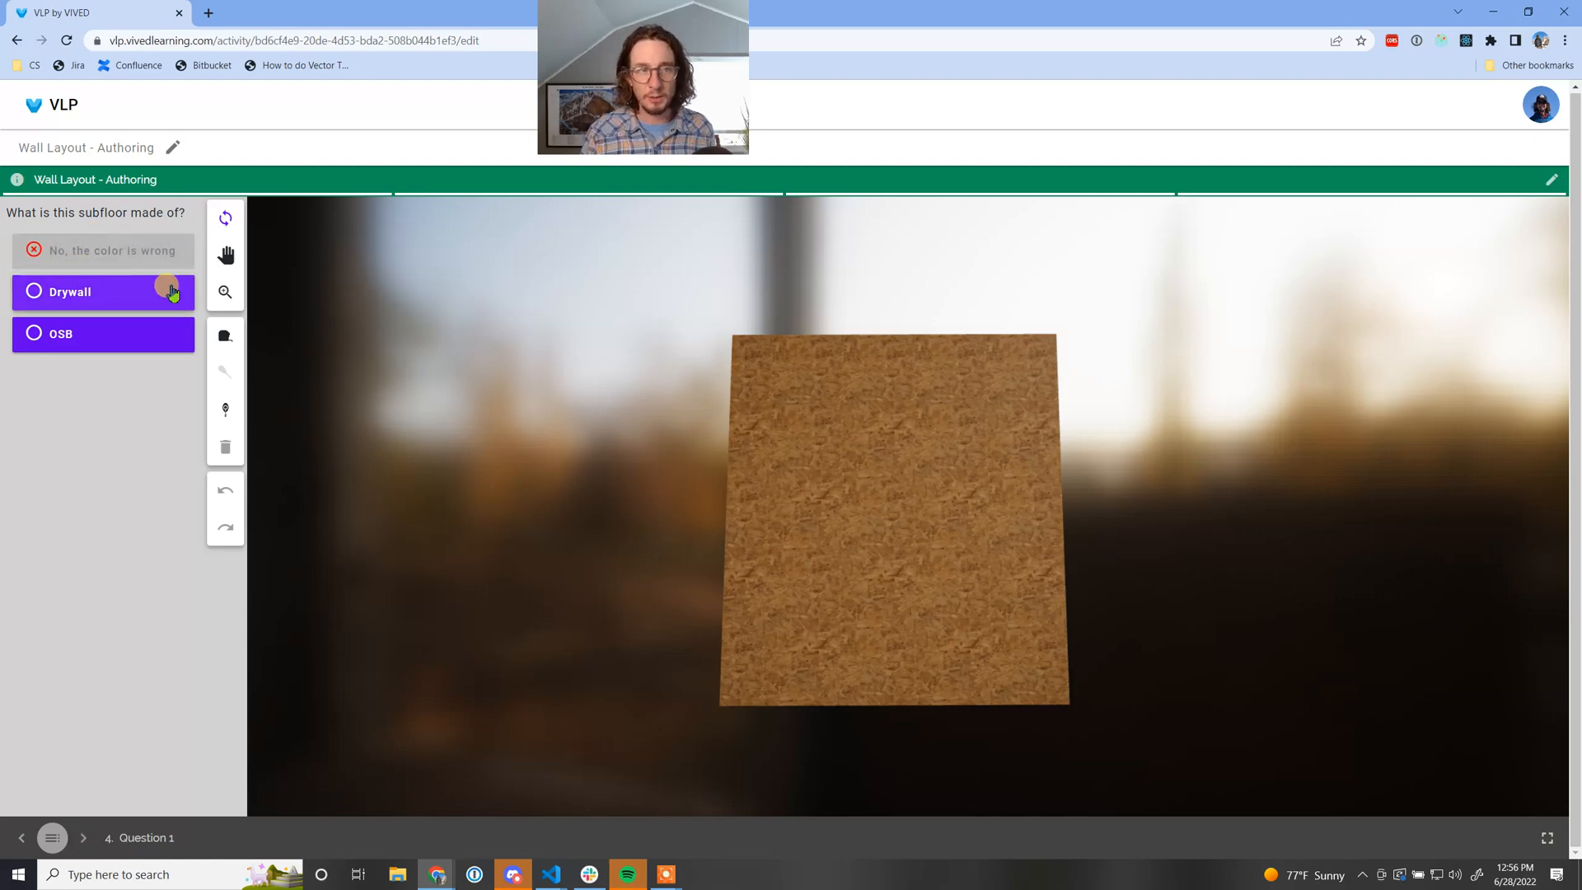
{"action": "left_click", "coordinate": [128, 296]}
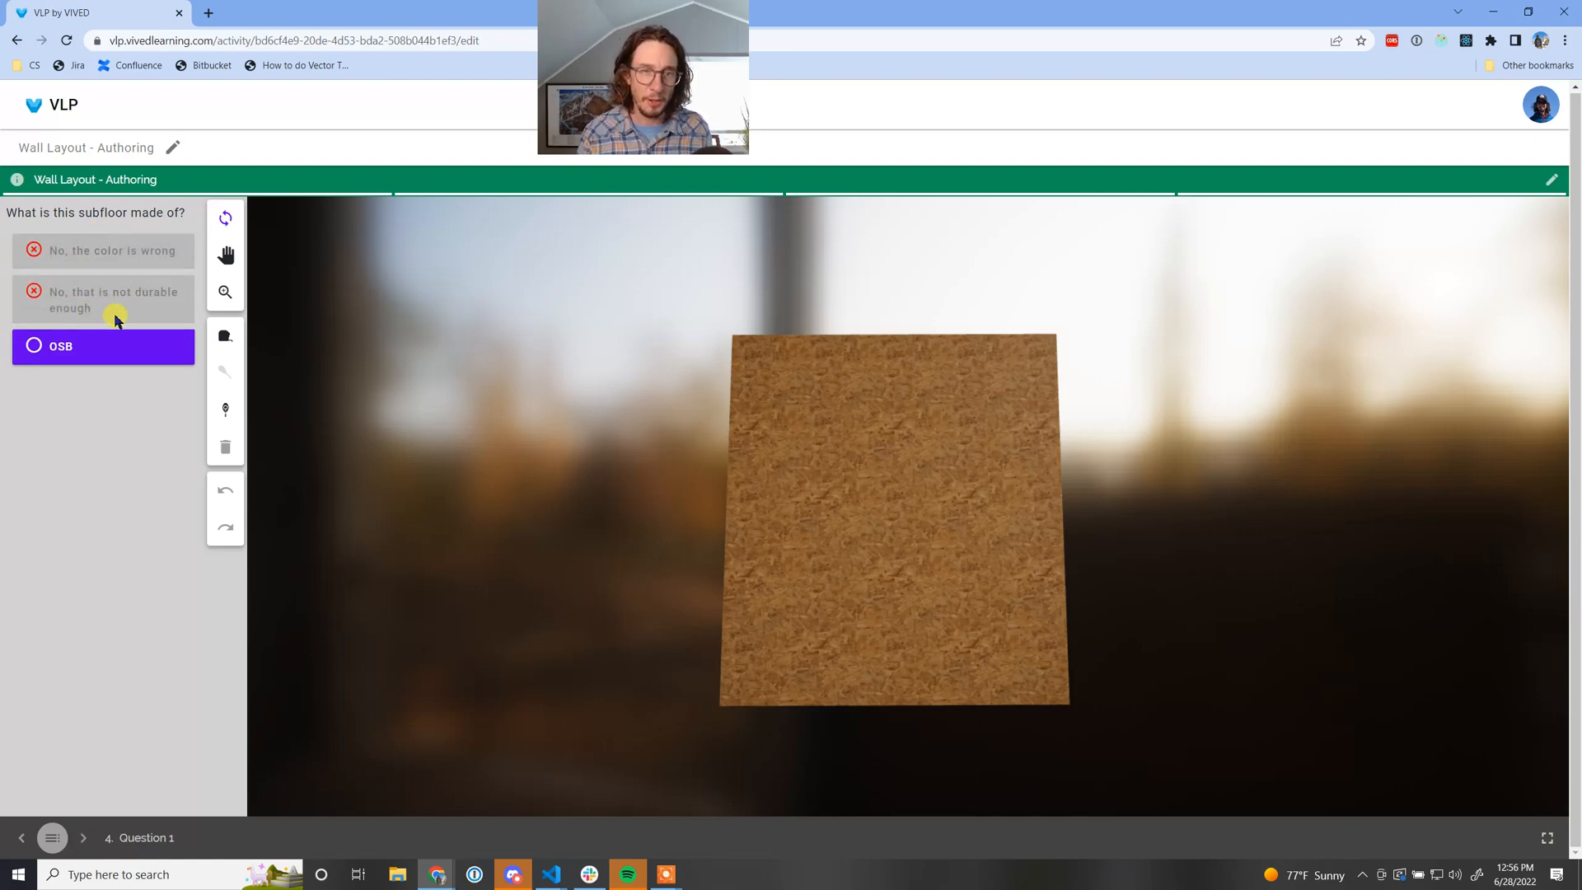
{"action": "left_click", "coordinate": [99, 358]}
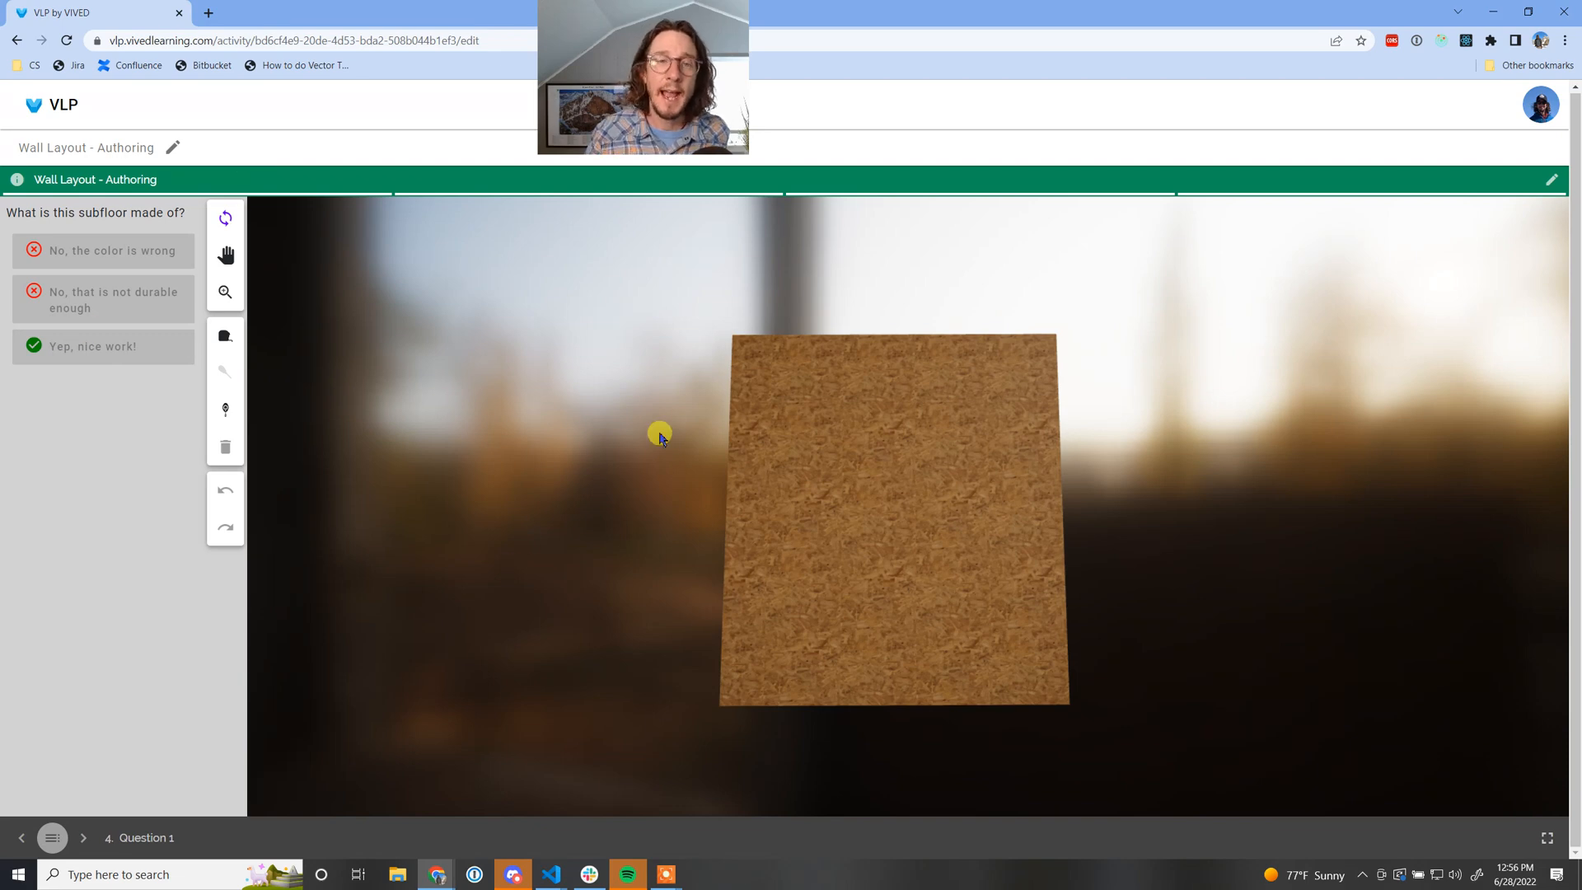
Return to editing the activity, add a fifth slide of type Wall Layout, and set its challenge to Question
{"action": "left_click", "coordinate": [1555, 179]}
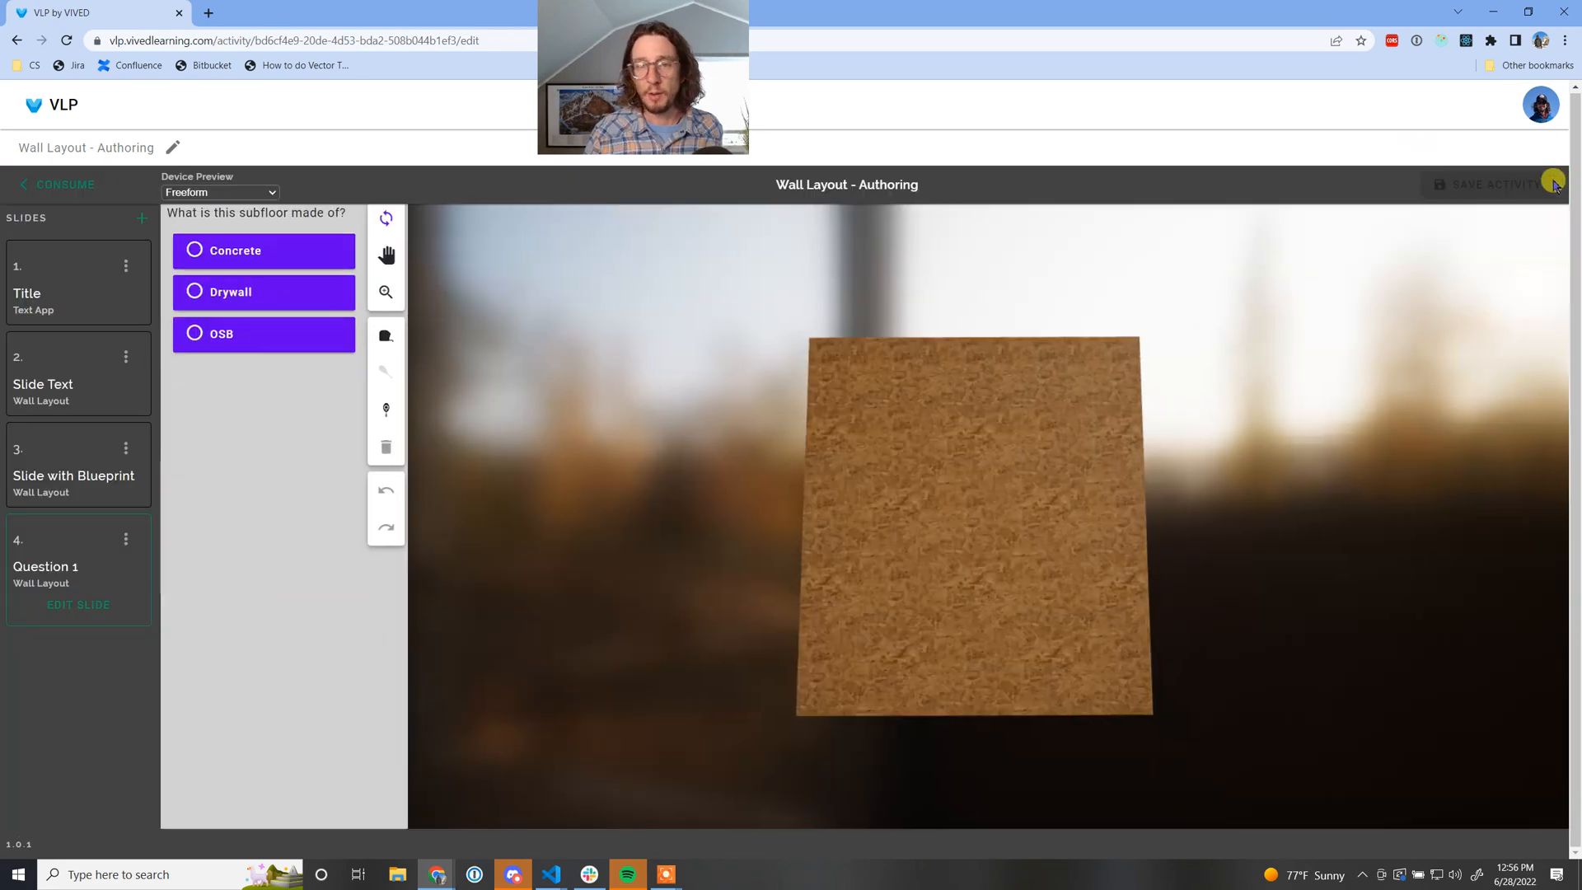
{"action": "left_click", "coordinate": [147, 228]}
{"action": "left_click", "coordinate": [169, 523]}
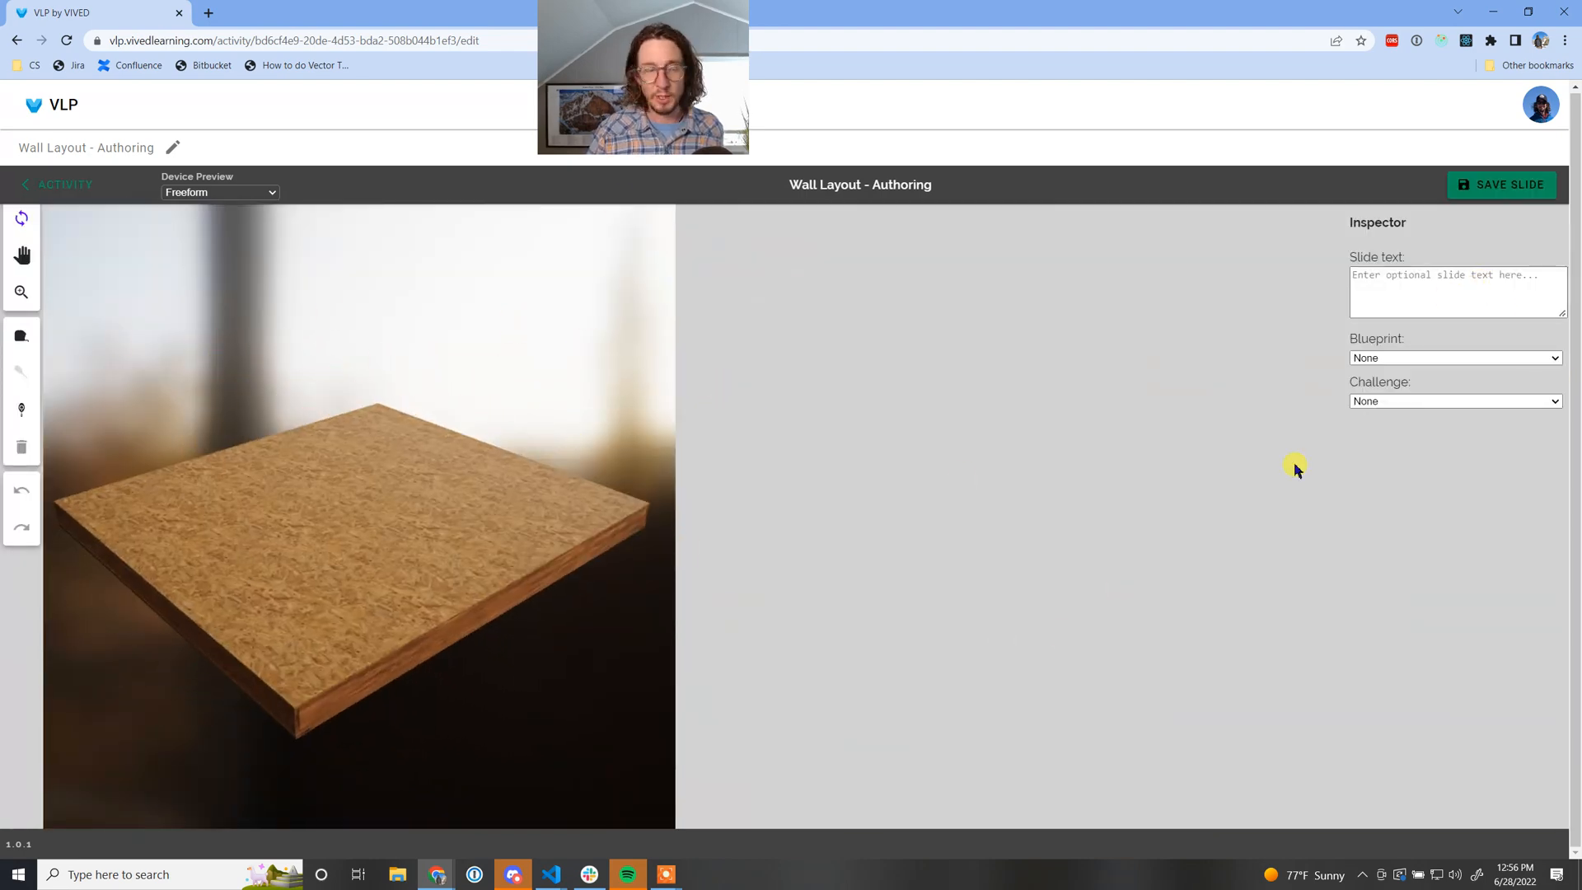
{"action": "left_click", "coordinate": [1468, 401]}
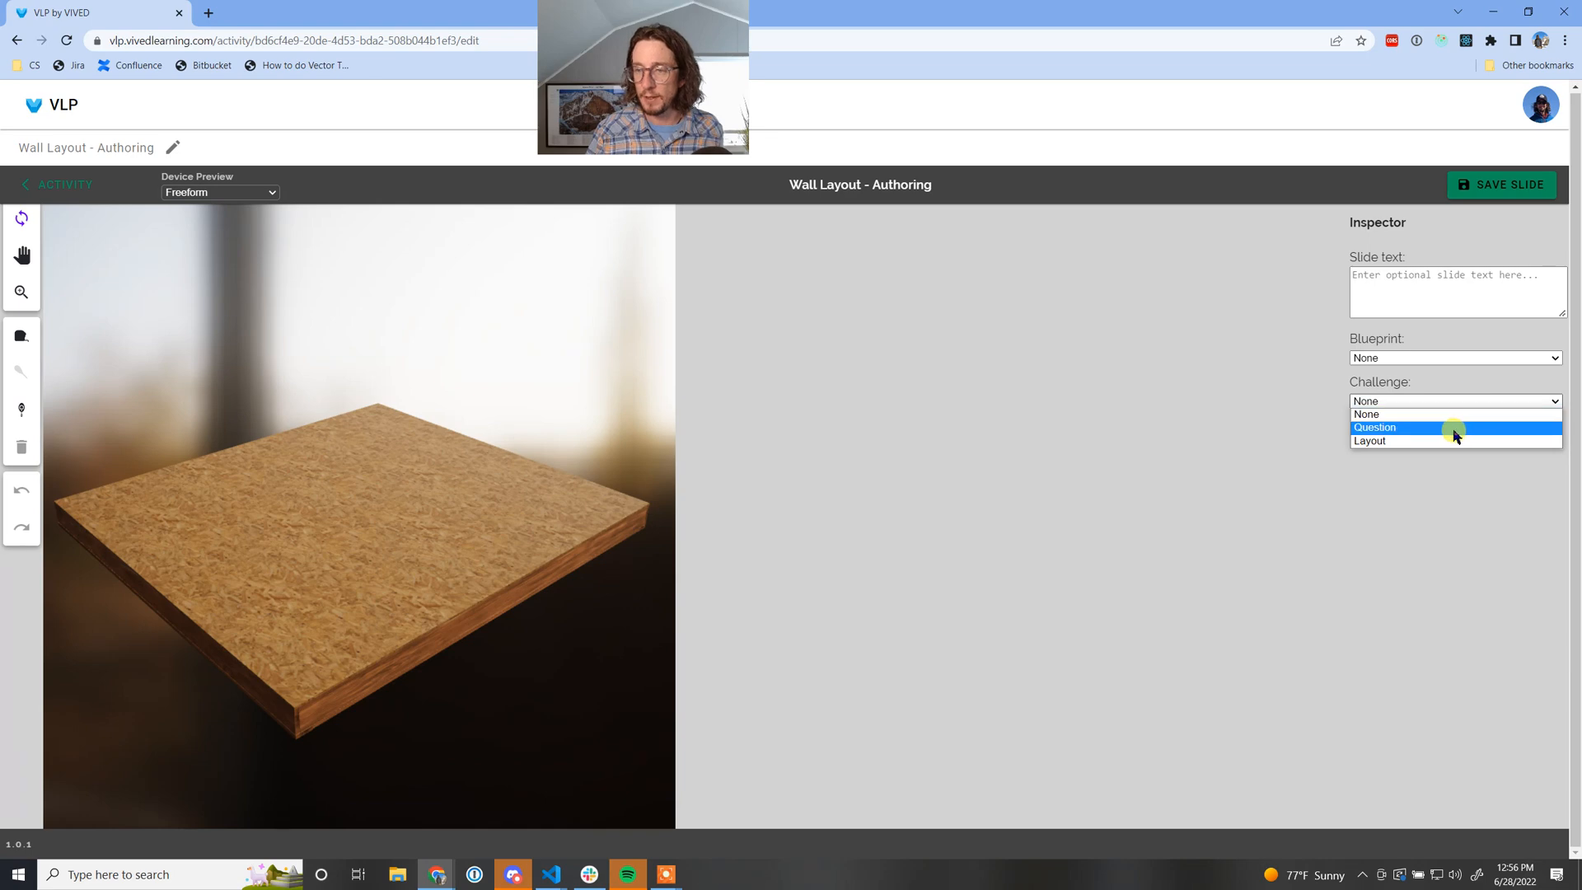
{"action": "left_click", "coordinate": [1448, 427]}
Try the Layout B blueprint, switch to Layout A, and apply that blueprint to the floor
{"action": "left_click", "coordinate": [1479, 358]}
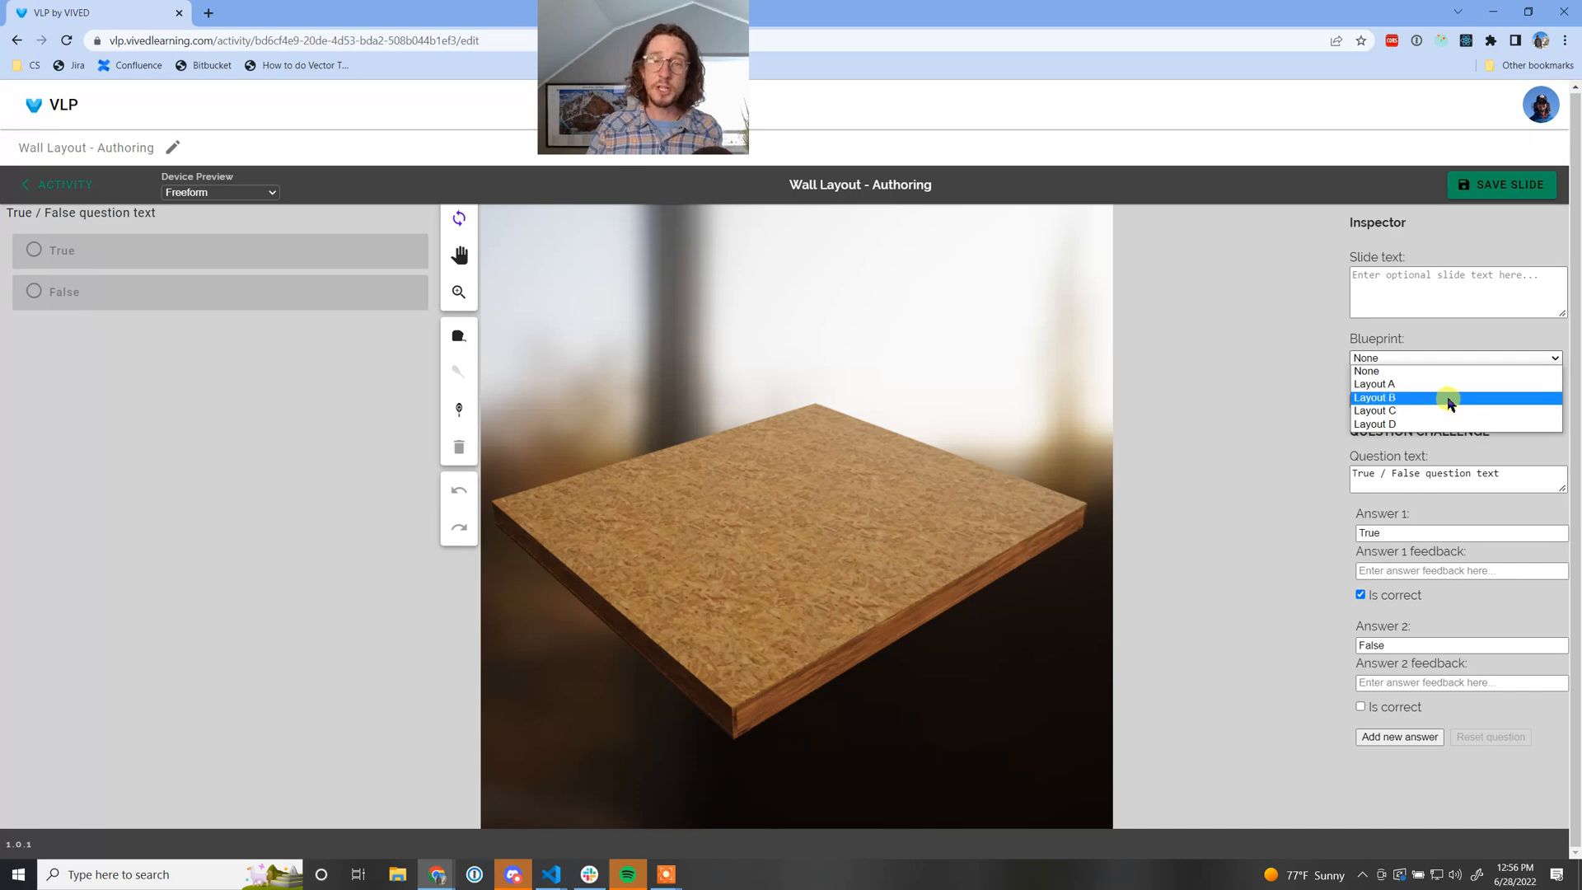
{"action": "left_click", "coordinate": [1450, 398]}
{"action": "left_click", "coordinate": [1440, 360]}
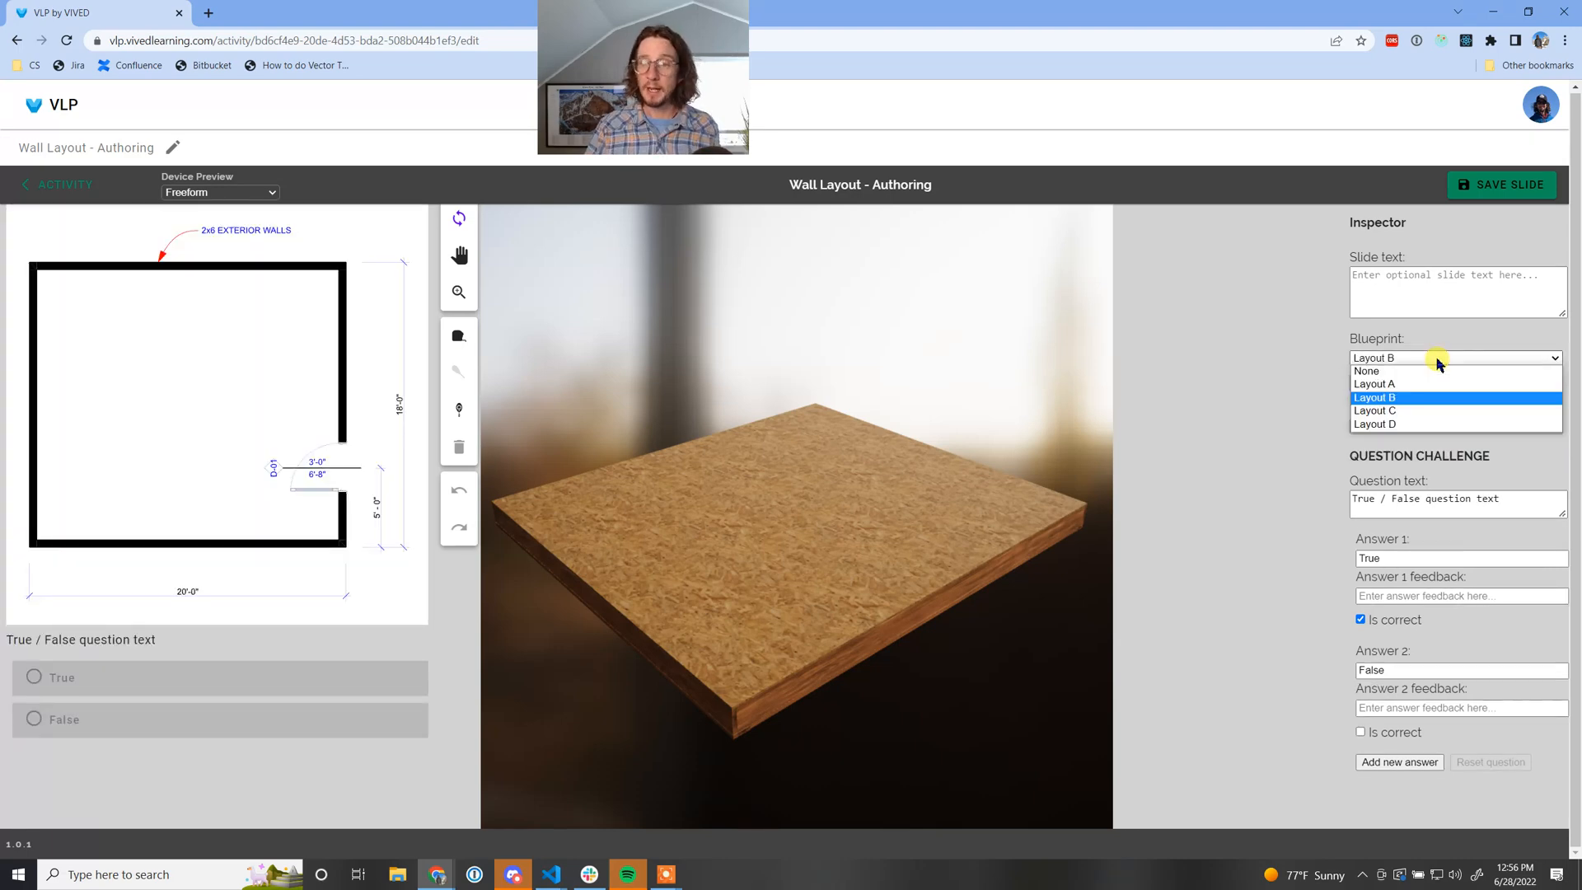
{"action": "left_click", "coordinate": [1436, 384]}
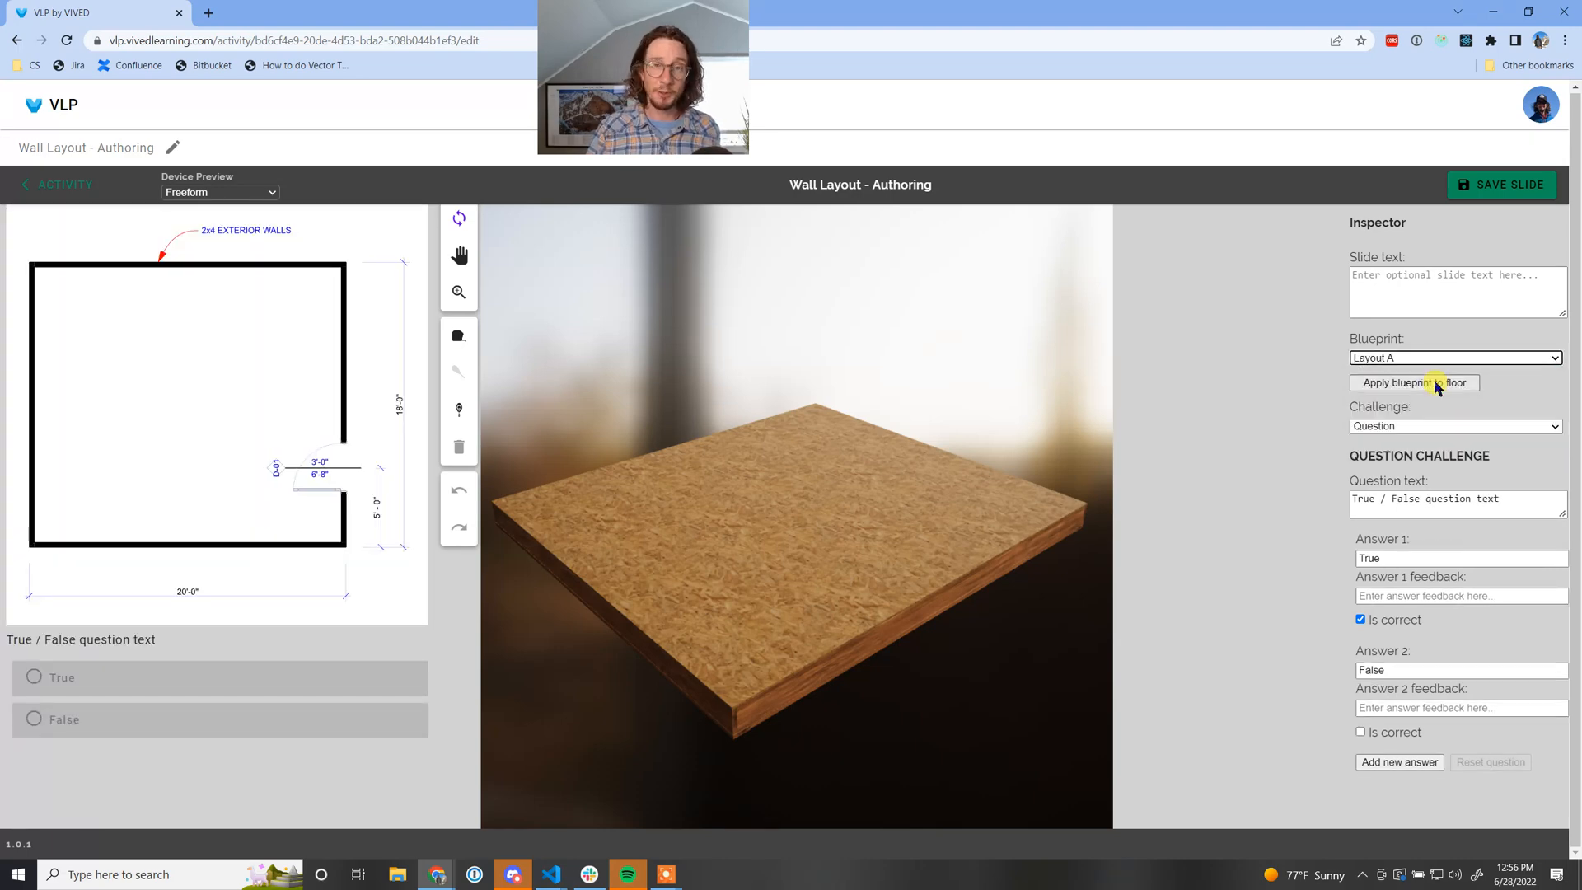
{"action": "left_click_drag", "start_coordinate": [808, 402], "coordinate": [876, 565]}
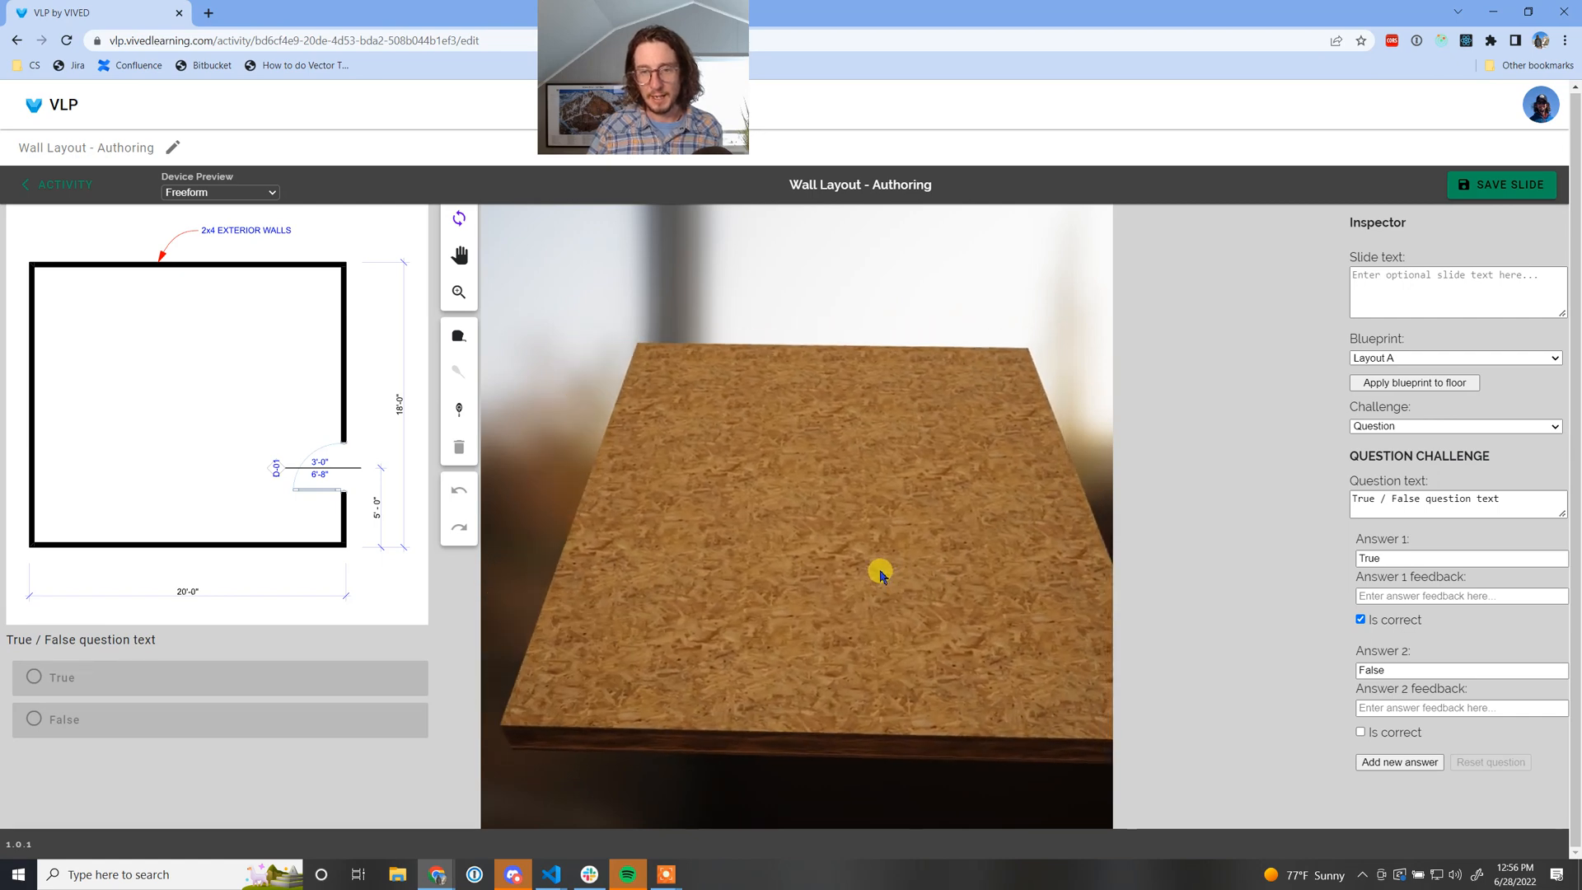
{"action": "left_click", "coordinate": [1405, 386]}
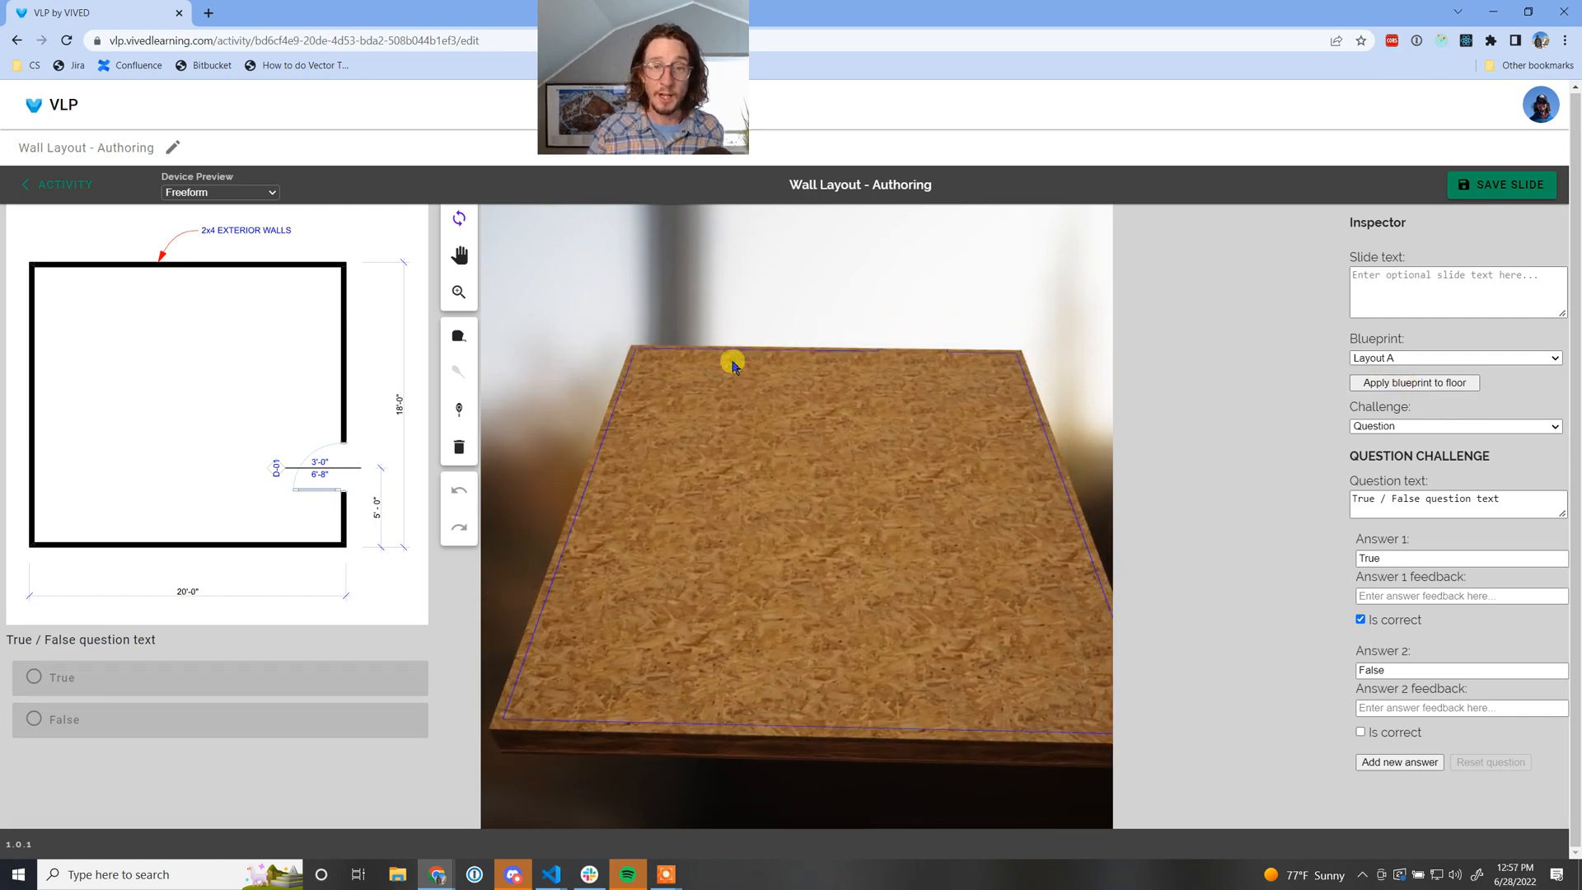
Change the slide's displayed blueprint to Layout B
{"action": "mouse_move", "coordinate": [758, 501]}
{"action": "left_mouse_down"}
{"action": "mouse_move", "coordinate": [767, 555]}
{"action": "mouse_move", "coordinate": [1046, 554]}
{"action": "mouse_move", "coordinate": [981, 576]}
{"action": "mouse_move", "coordinate": [764, 582]}
{"action": "mouse_move", "coordinate": [858, 537]}
{"action": "mouse_move", "coordinate": [766, 512]}
{"action": "mouse_move", "coordinate": [774, 557]}
{"action": "mouse_move", "coordinate": [825, 476]}
{"action": "mouse_move", "coordinate": [876, 530]}
{"action": "mouse_move", "coordinate": [857, 660]}
{"action": "mouse_move", "coordinate": [833, 604]}
{"action": "mouse_move", "coordinate": [762, 616]}
{"action": "mouse_move", "coordinate": [802, 434]}
{"action": "mouse_move", "coordinate": [819, 505]}
{"action": "mouse_move", "coordinate": [753, 519]}
{"action": "left_mouse_up"}
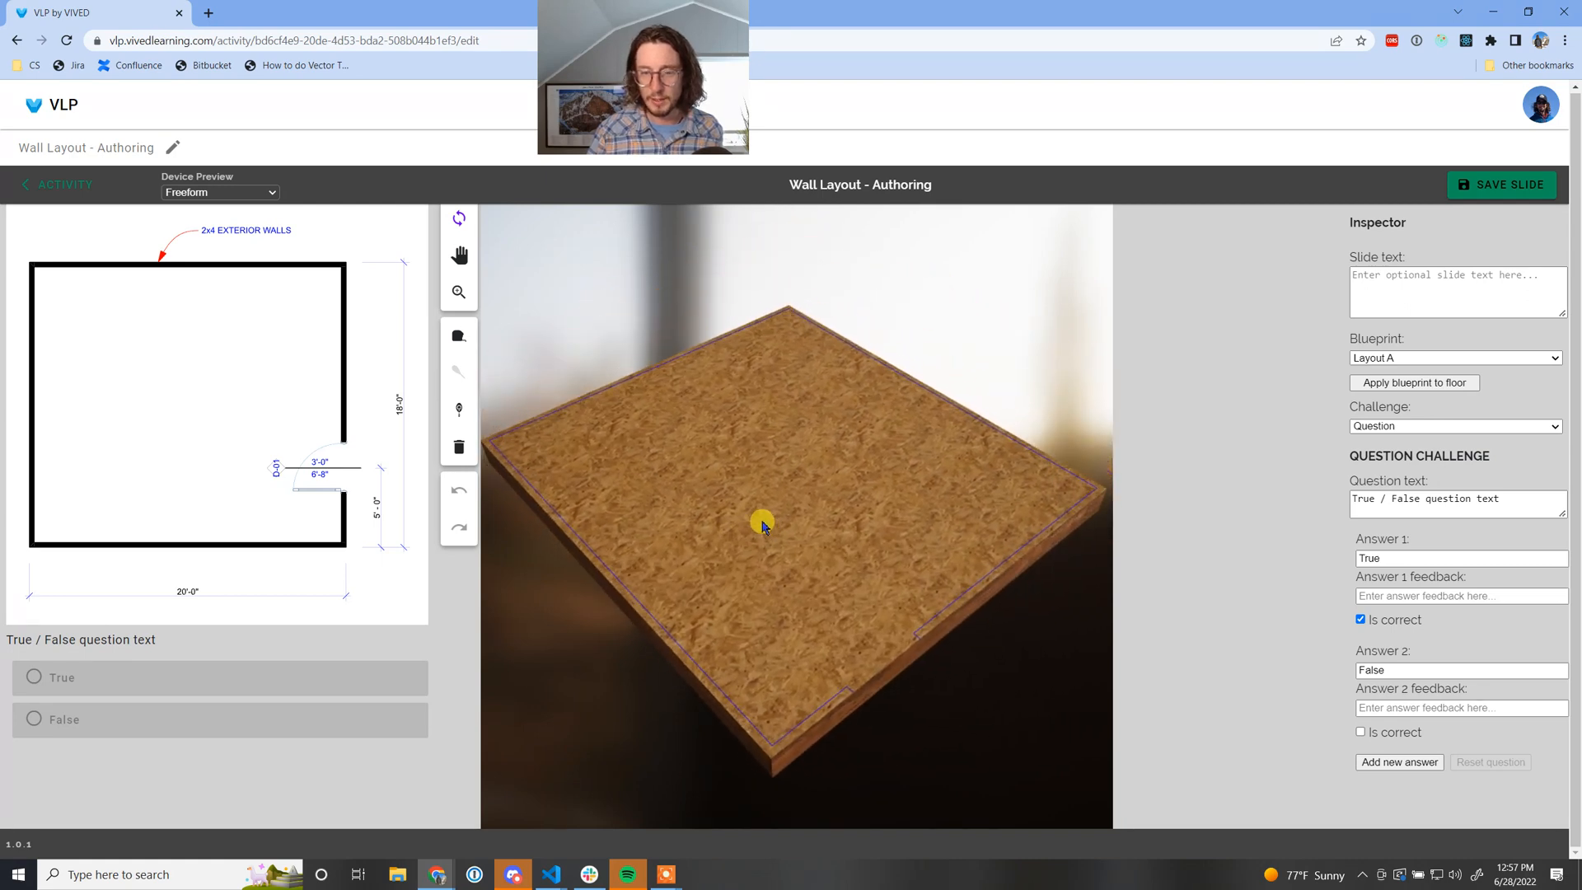
{"action": "left_click", "coordinate": [1439, 363]}
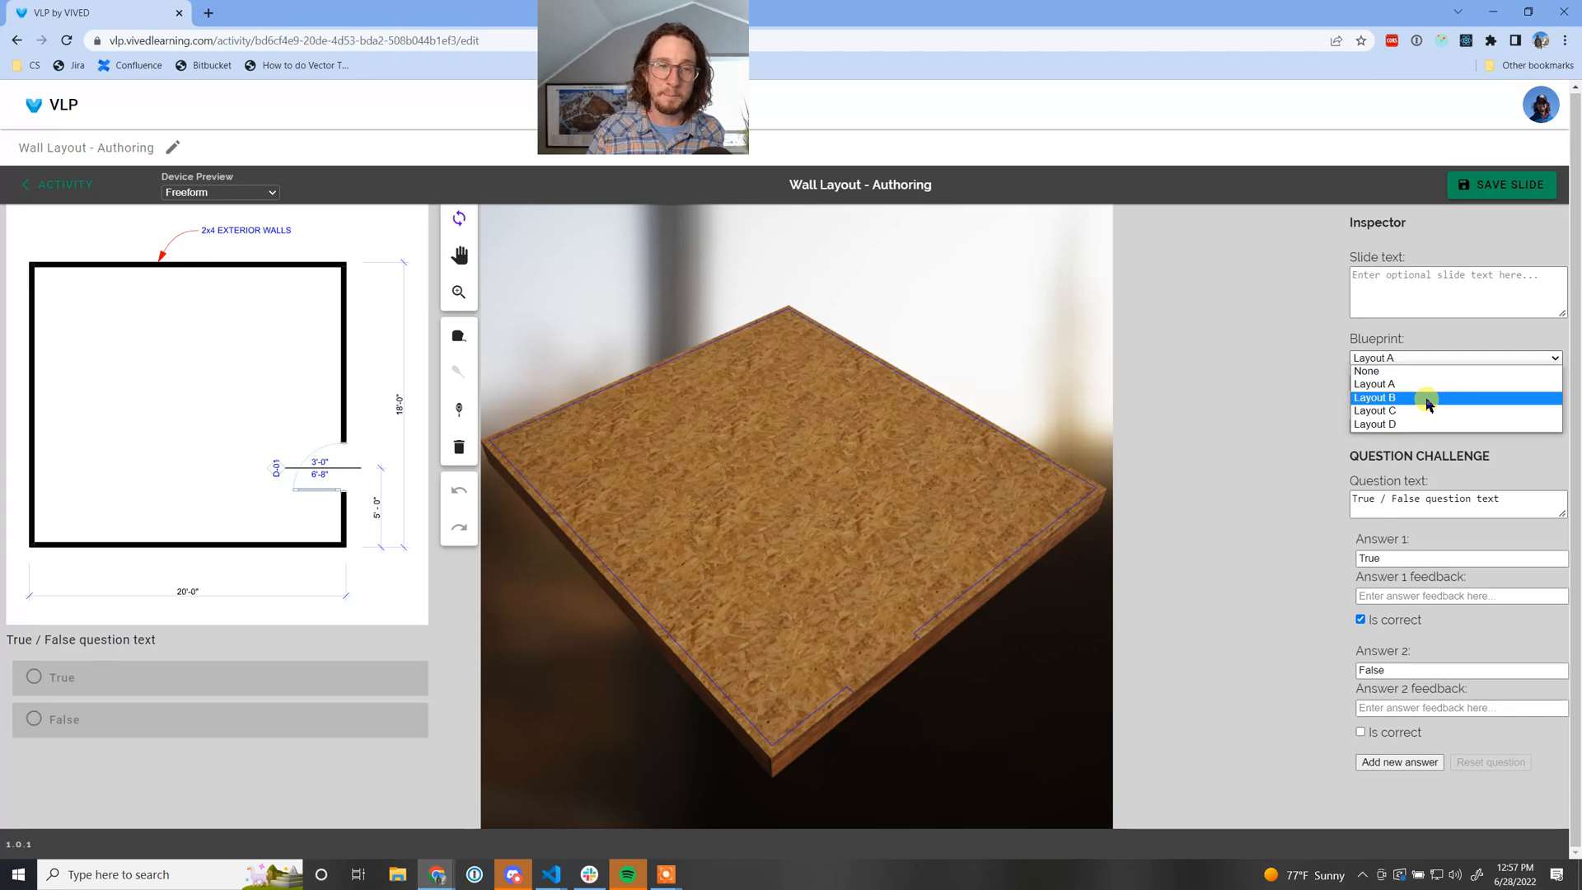
{"action": "left_click", "coordinate": [1427, 399]}
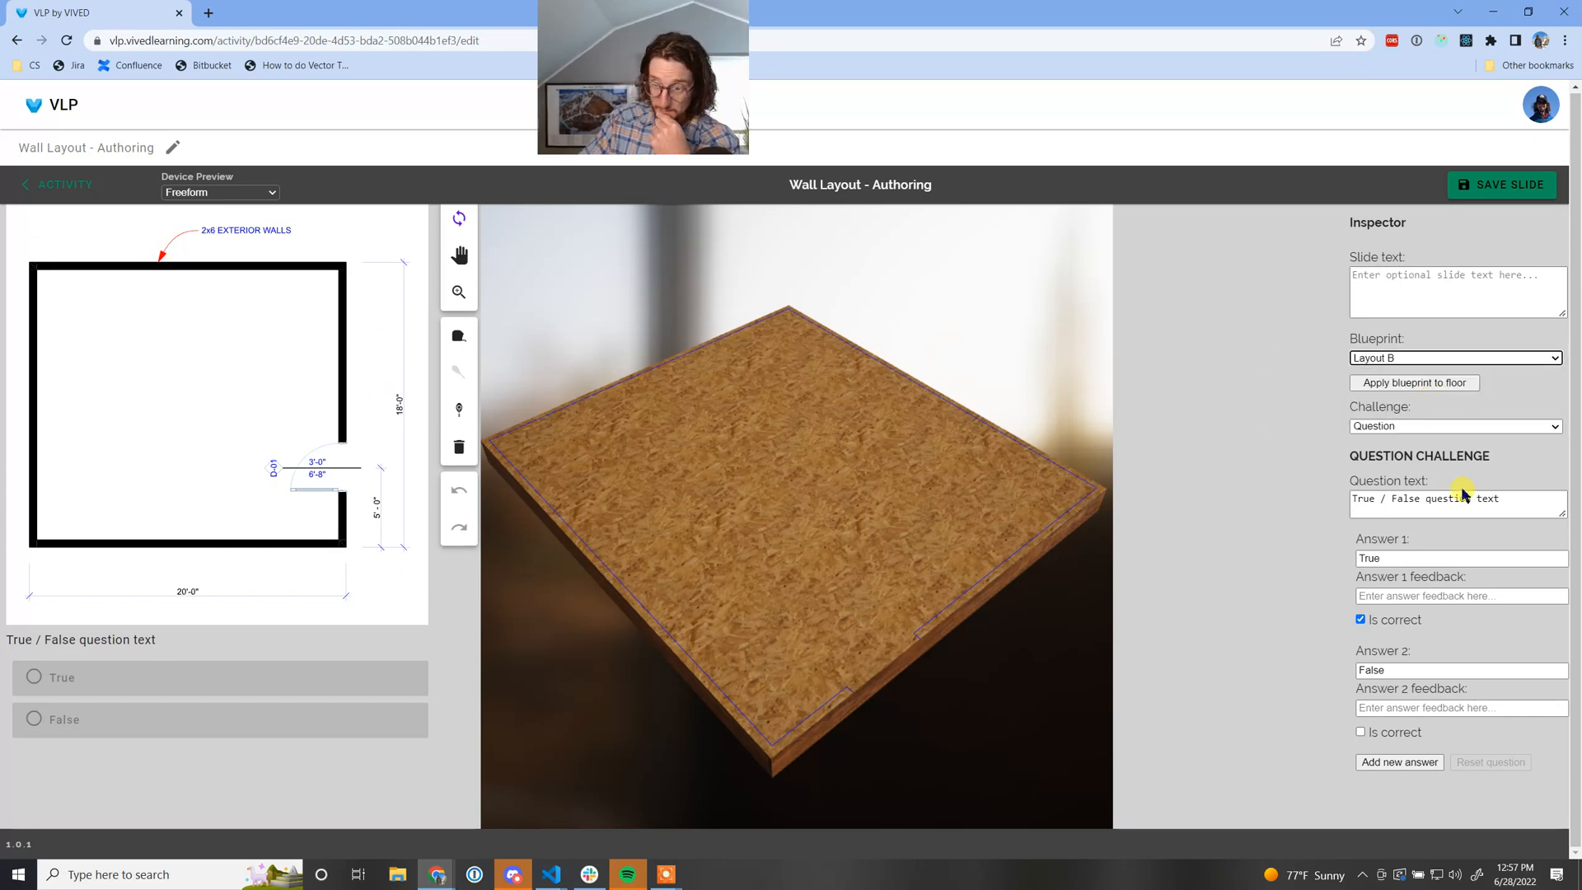
Replace the placeholder question text with "This the floor chalked correctly for the blueprint?"
{"action": "left_click_drag", "start_coordinate": [1492, 497], "coordinate": [1300, 493]}
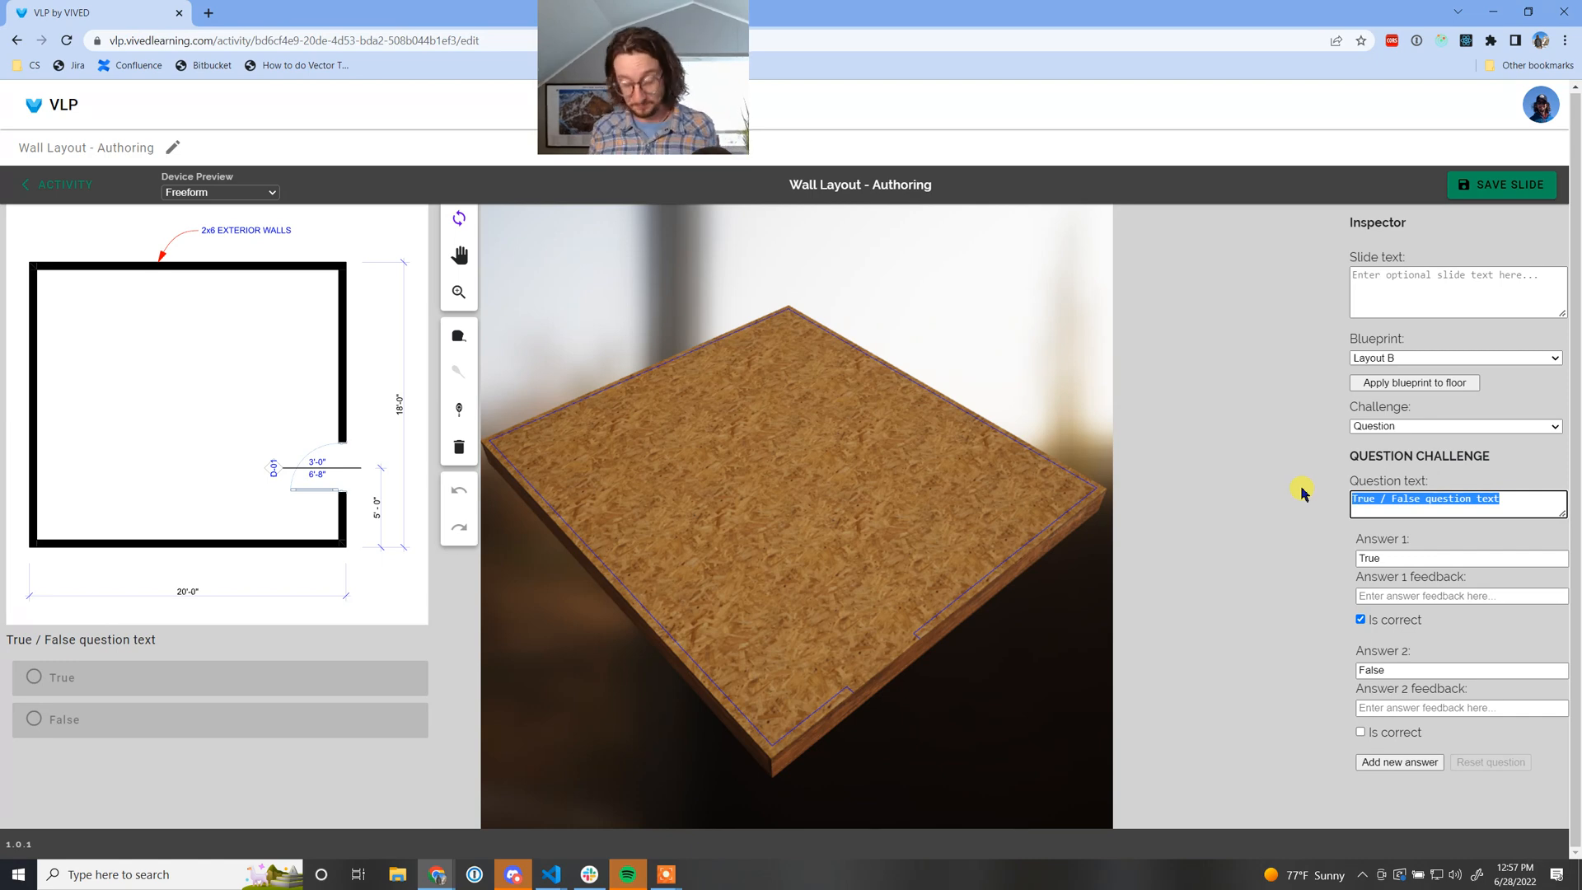
{"action": "type", "text": "This the f;p"}
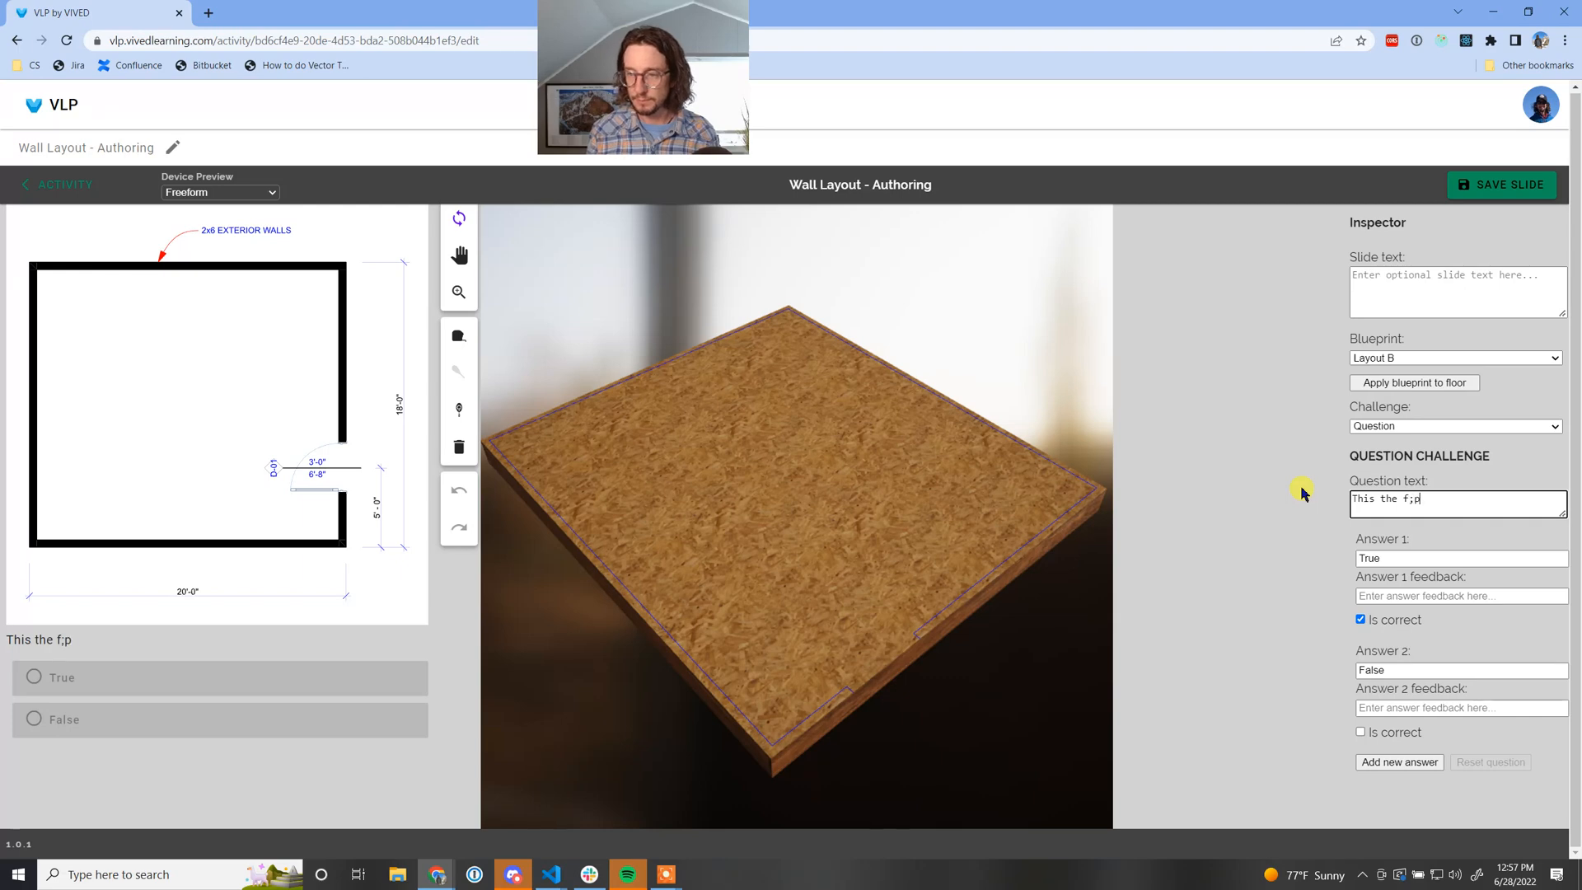
{"action": "key", "text": "BackSpace"}
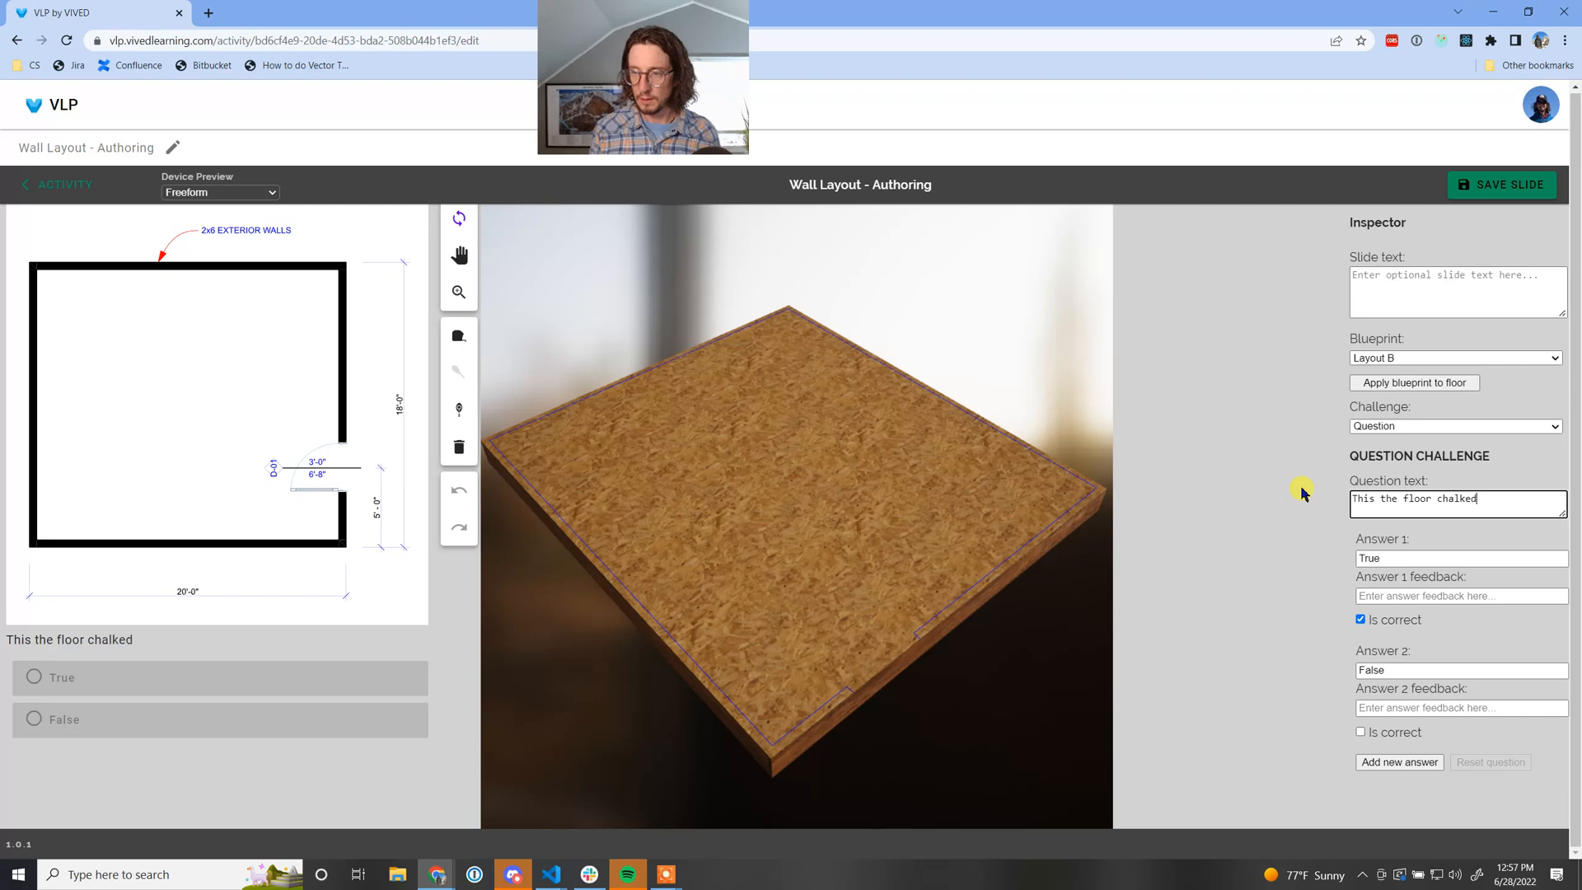
{"action": "key", "text": "BackSpace"}
{"action": "key", "text": "BackSpace"}
{"action": "key", "text": "BackSpace"}
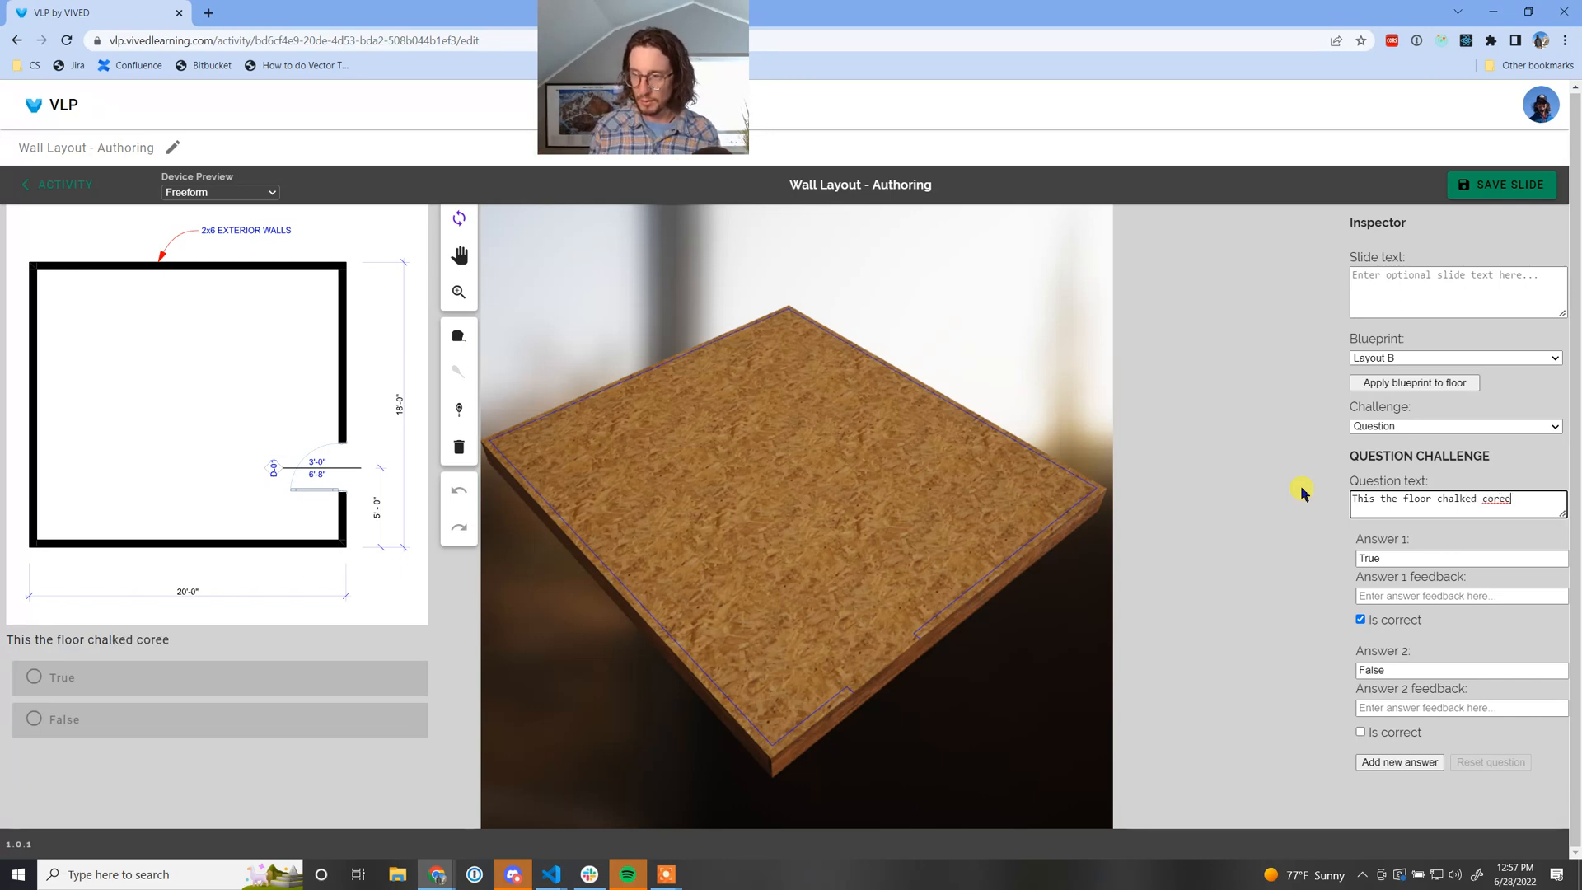
{"action": "key", "text": "BackSpace"}
{"action": "key", "text": "BackSpace"}
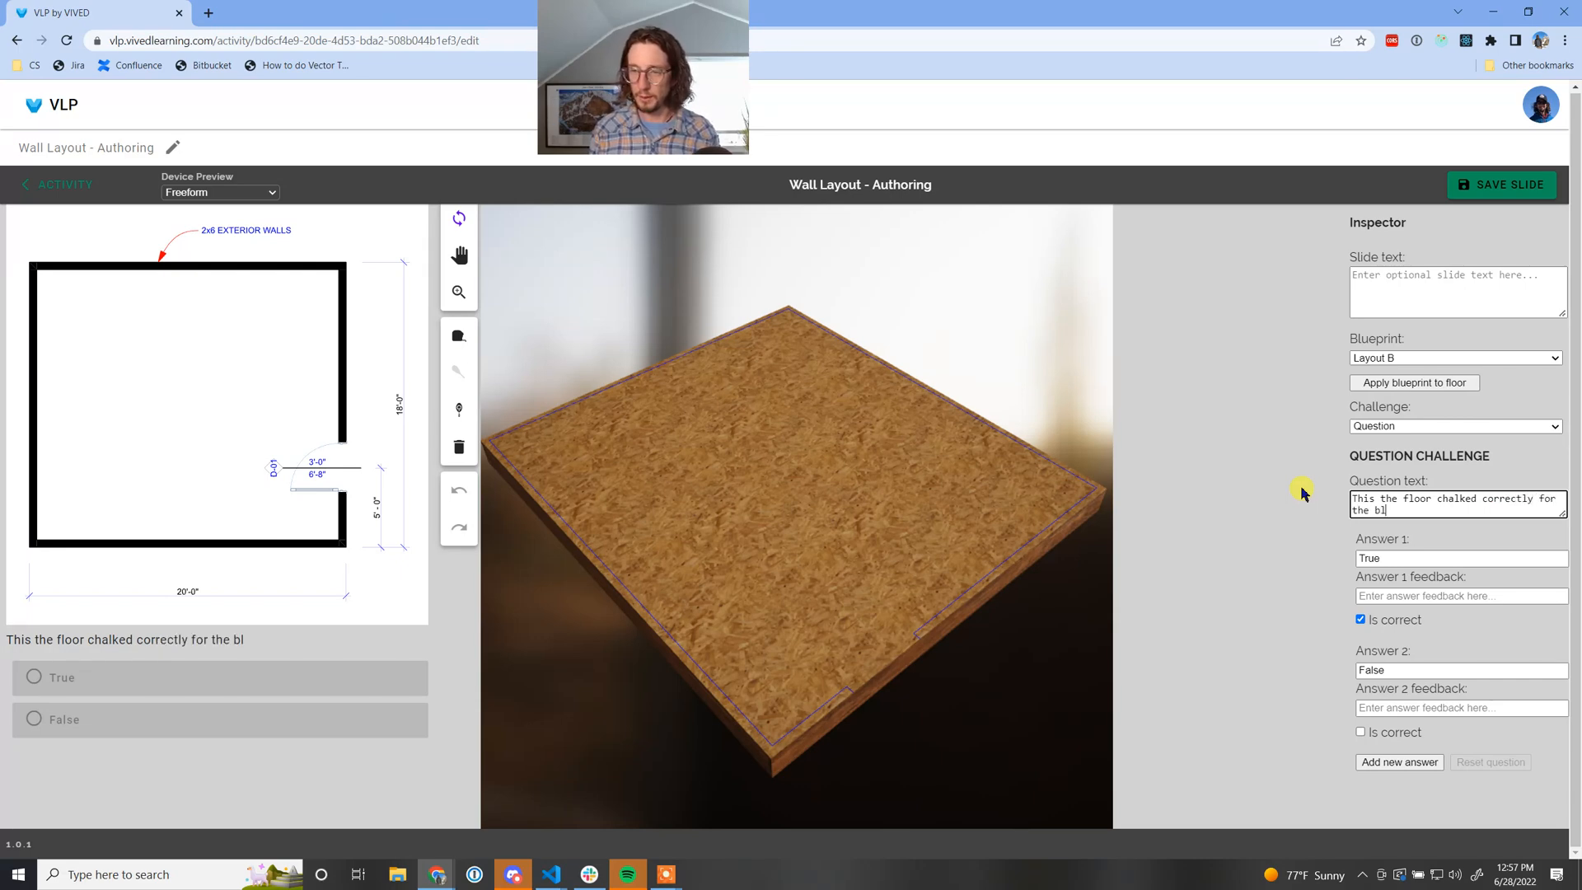
{"action": "key", "text": "BackSpace"}
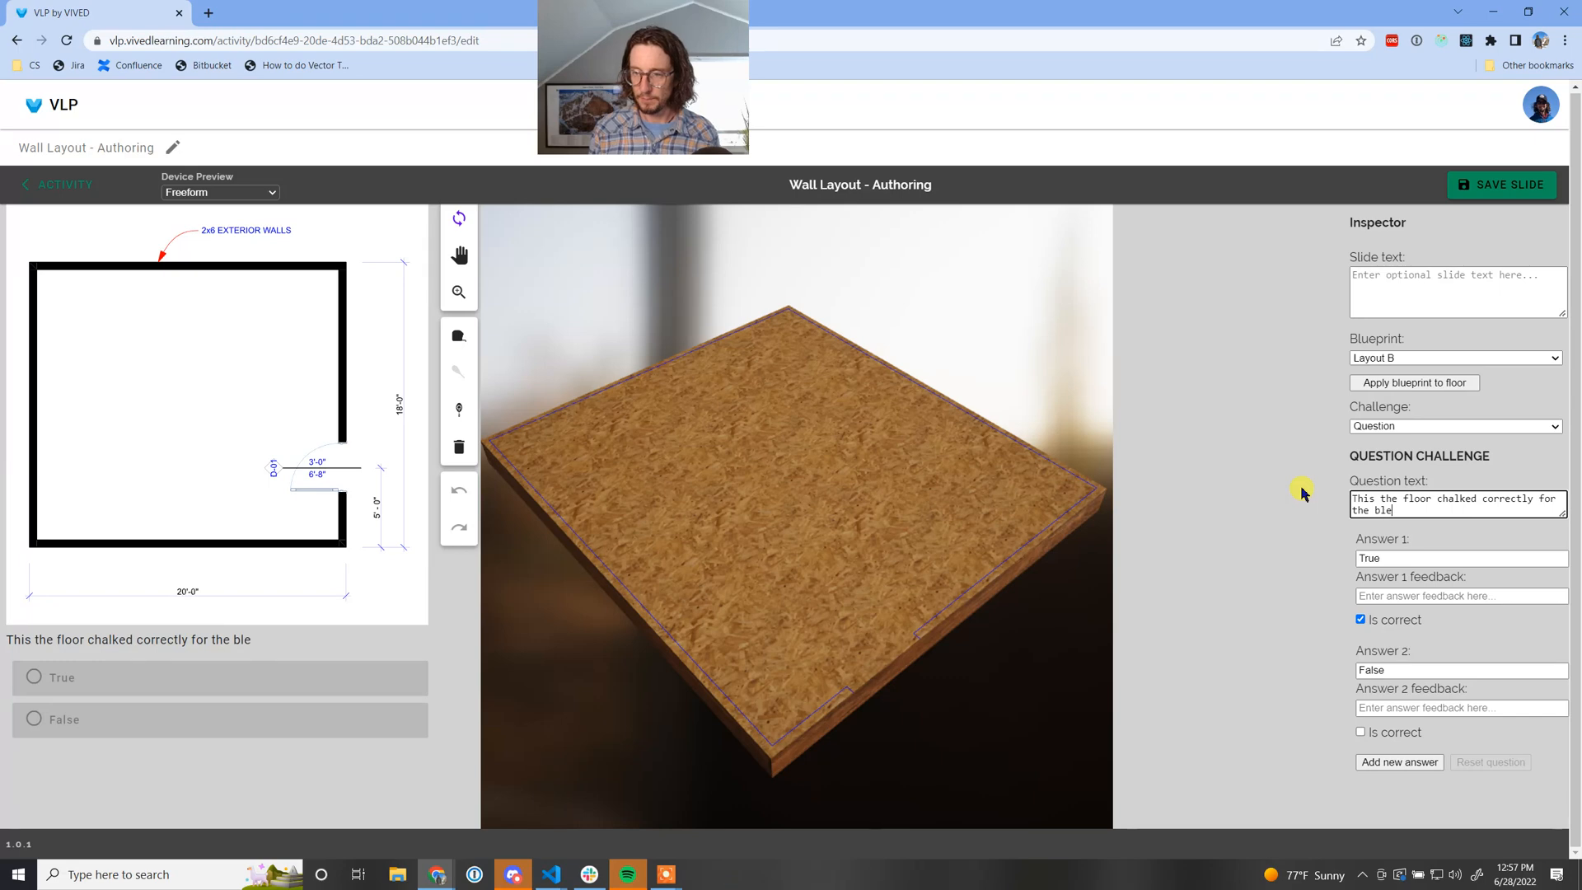
{"action": "type", "text": "lueprint?"}
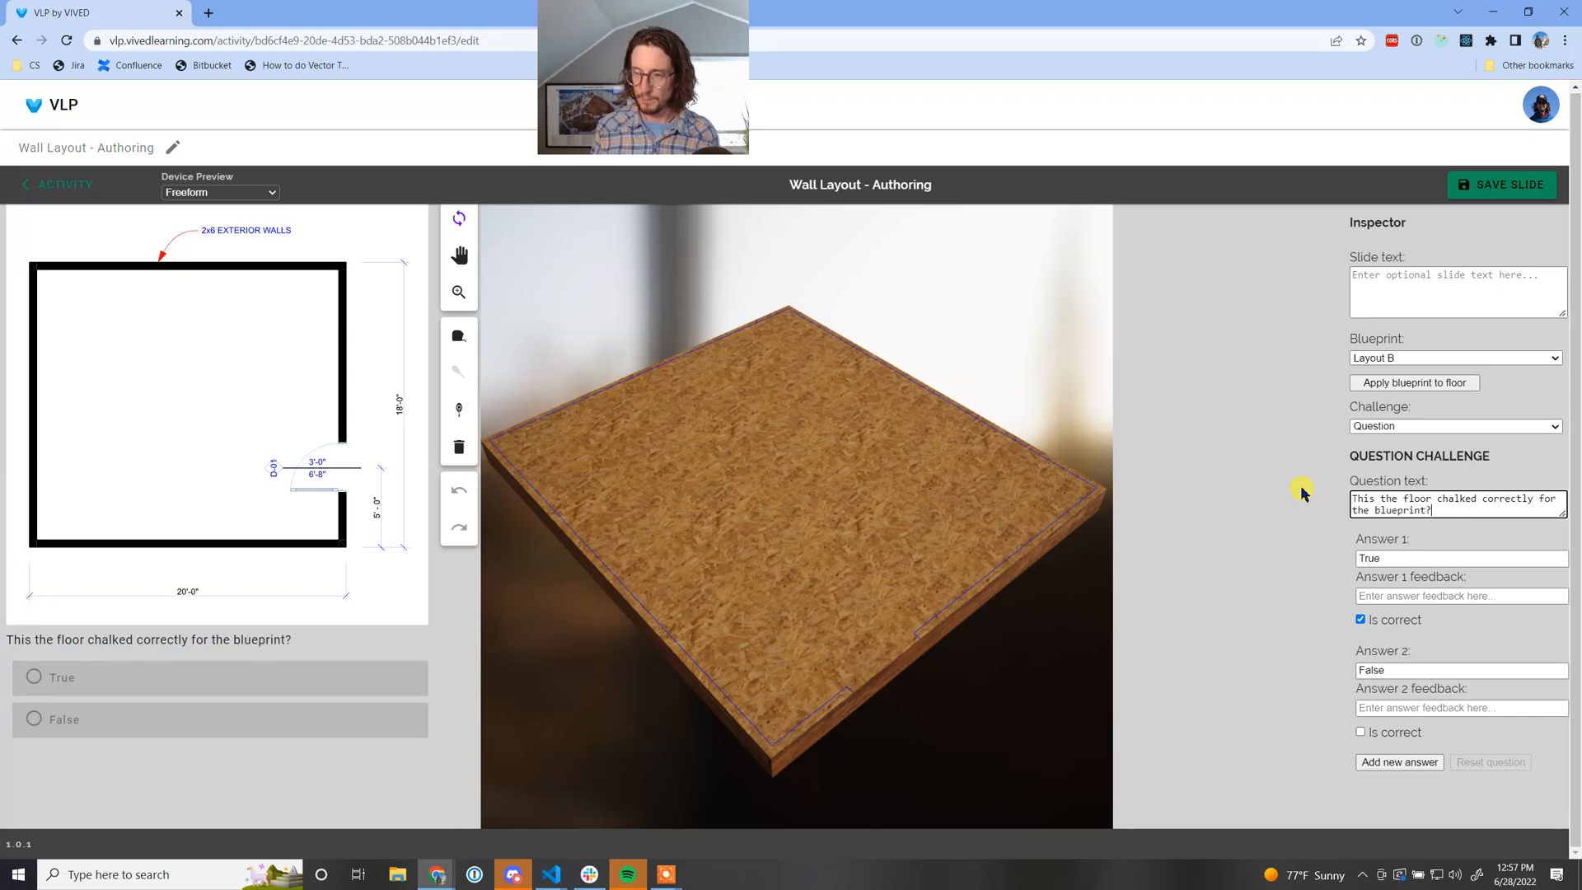
Change answer 1 to Yes, unmark it as correct, and give it the feedback "Check the wall thickness"
{"action": "left_click_drag", "start_coordinate": [1414, 567], "coordinate": [1351, 554]}
{"action": "left_click", "coordinate": [1424, 560]}
{"action": "left_click", "coordinate": [1252, 564]}
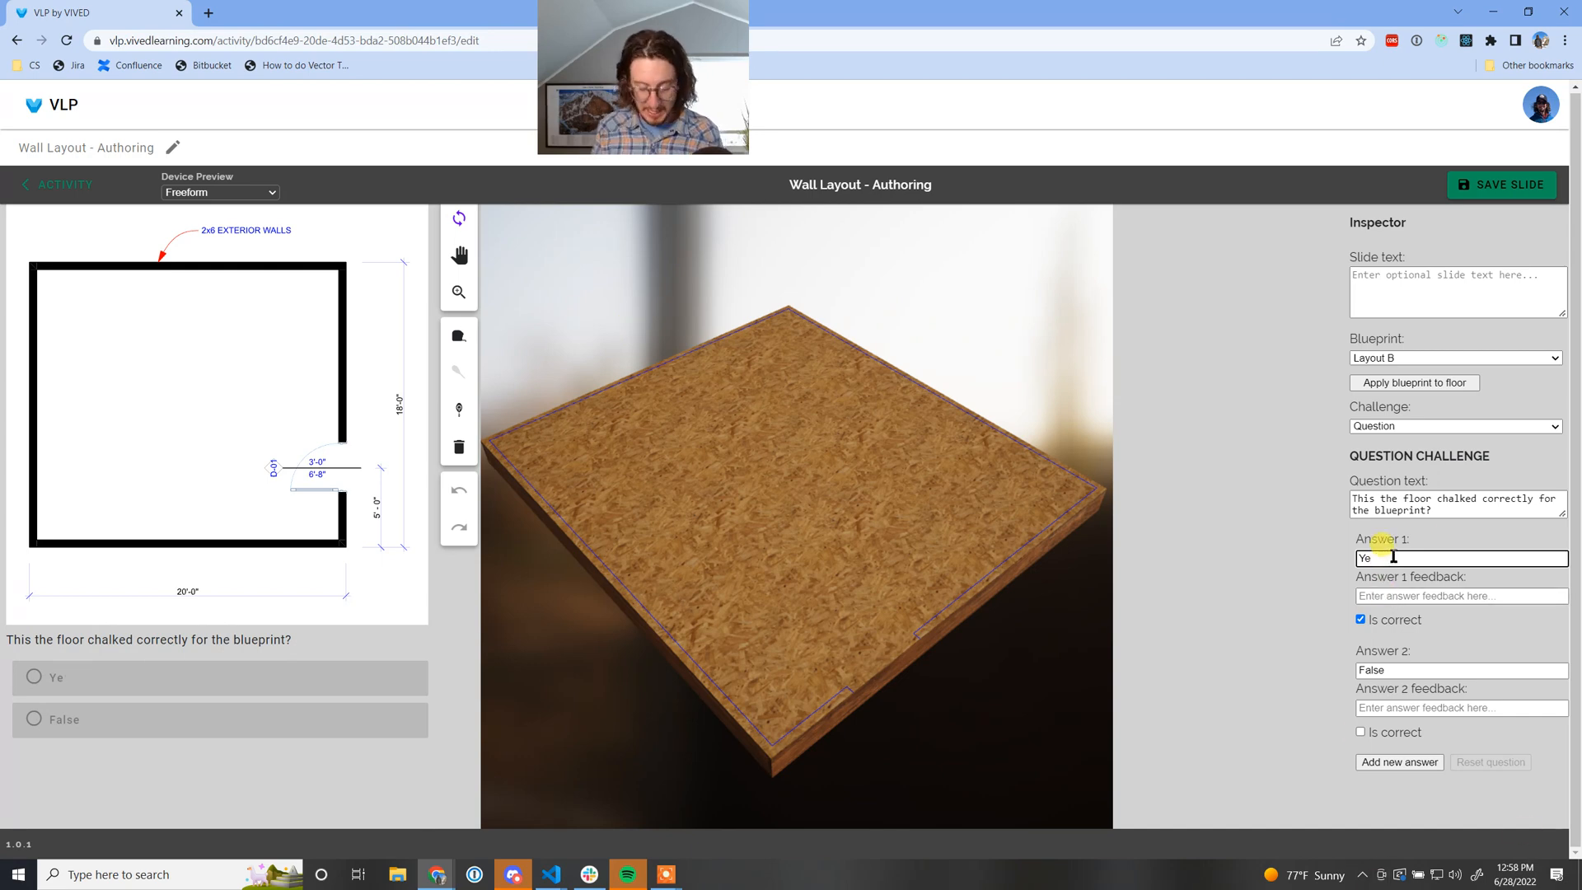
{"action": "type", "text": "s"}
{"action": "left_click", "coordinate": [1359, 620]}
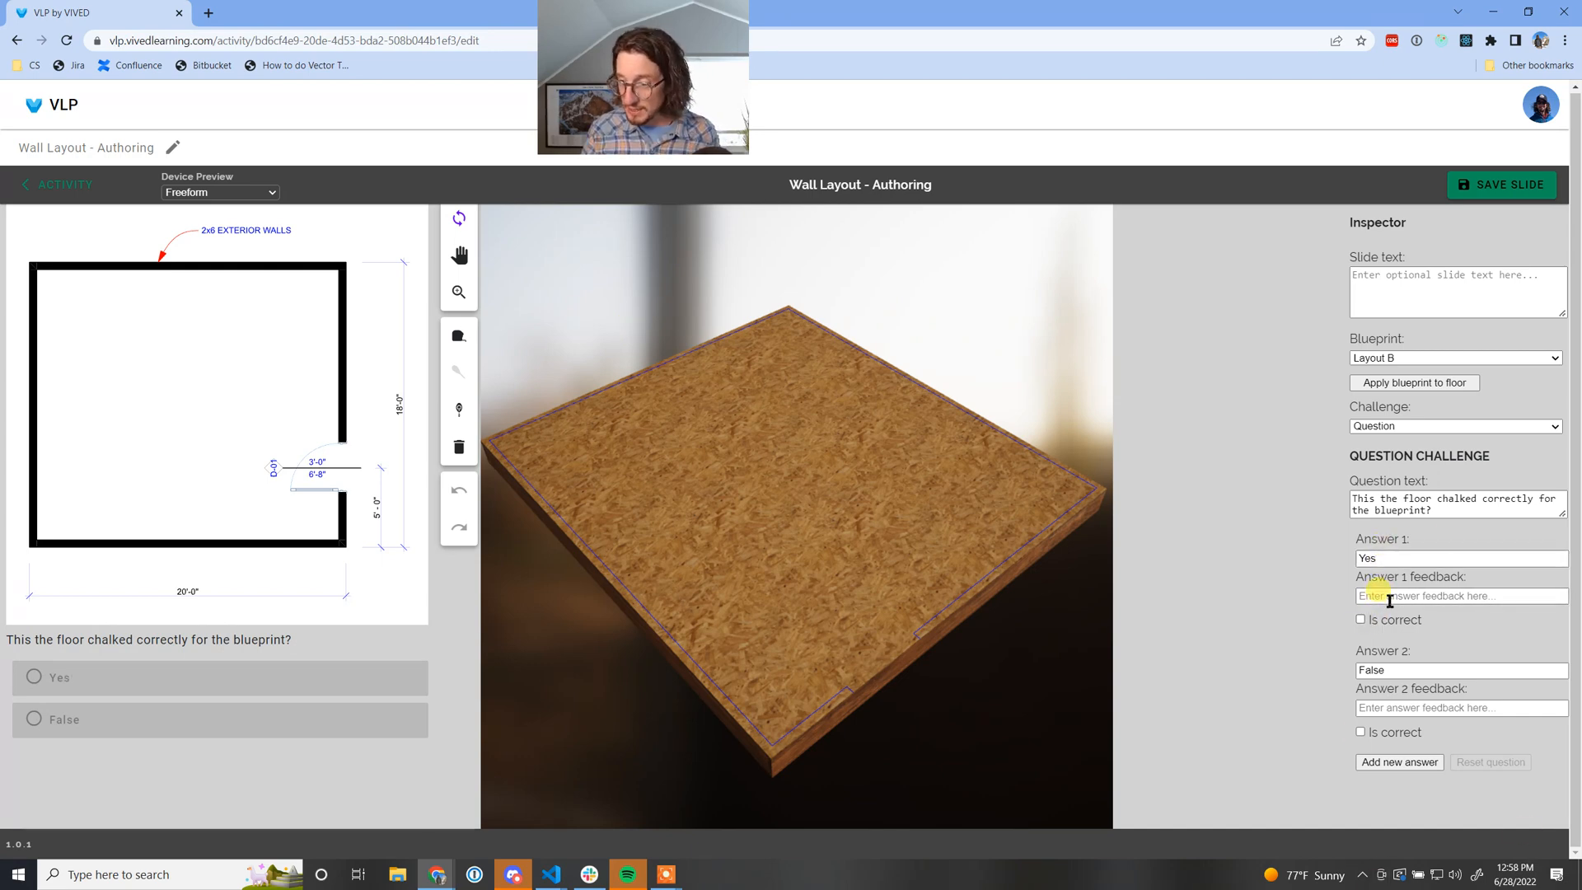
{"action": "left_click", "coordinate": [1390, 596]}
{"action": "type", "text": "C"}
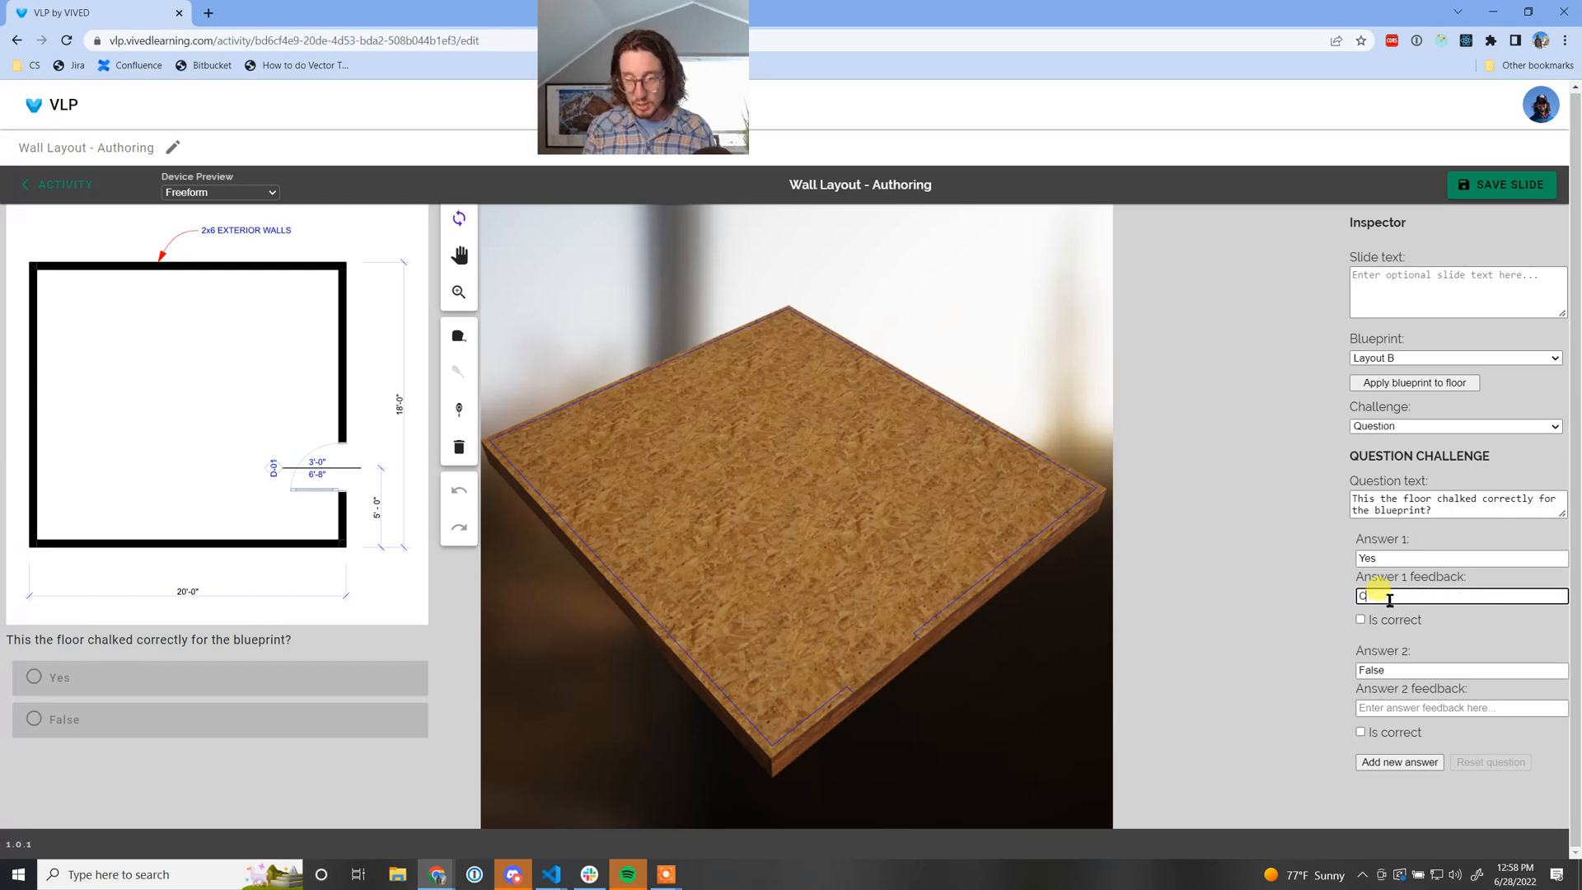
{"action": "type", "text": "heck the wall thi"}
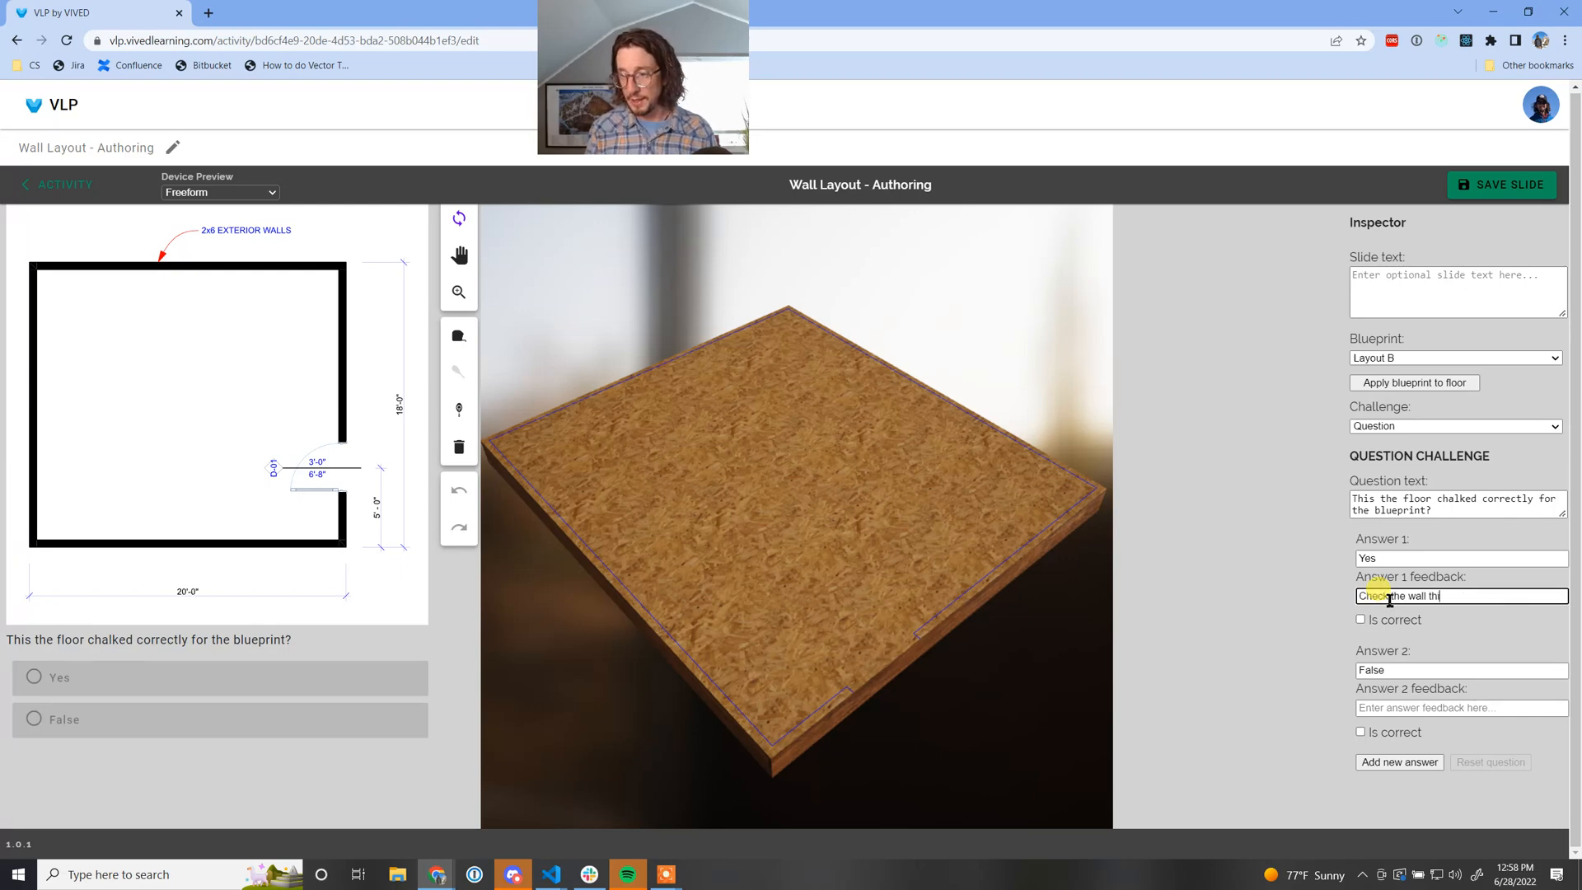
{"action": "type", "text": "ckness"}
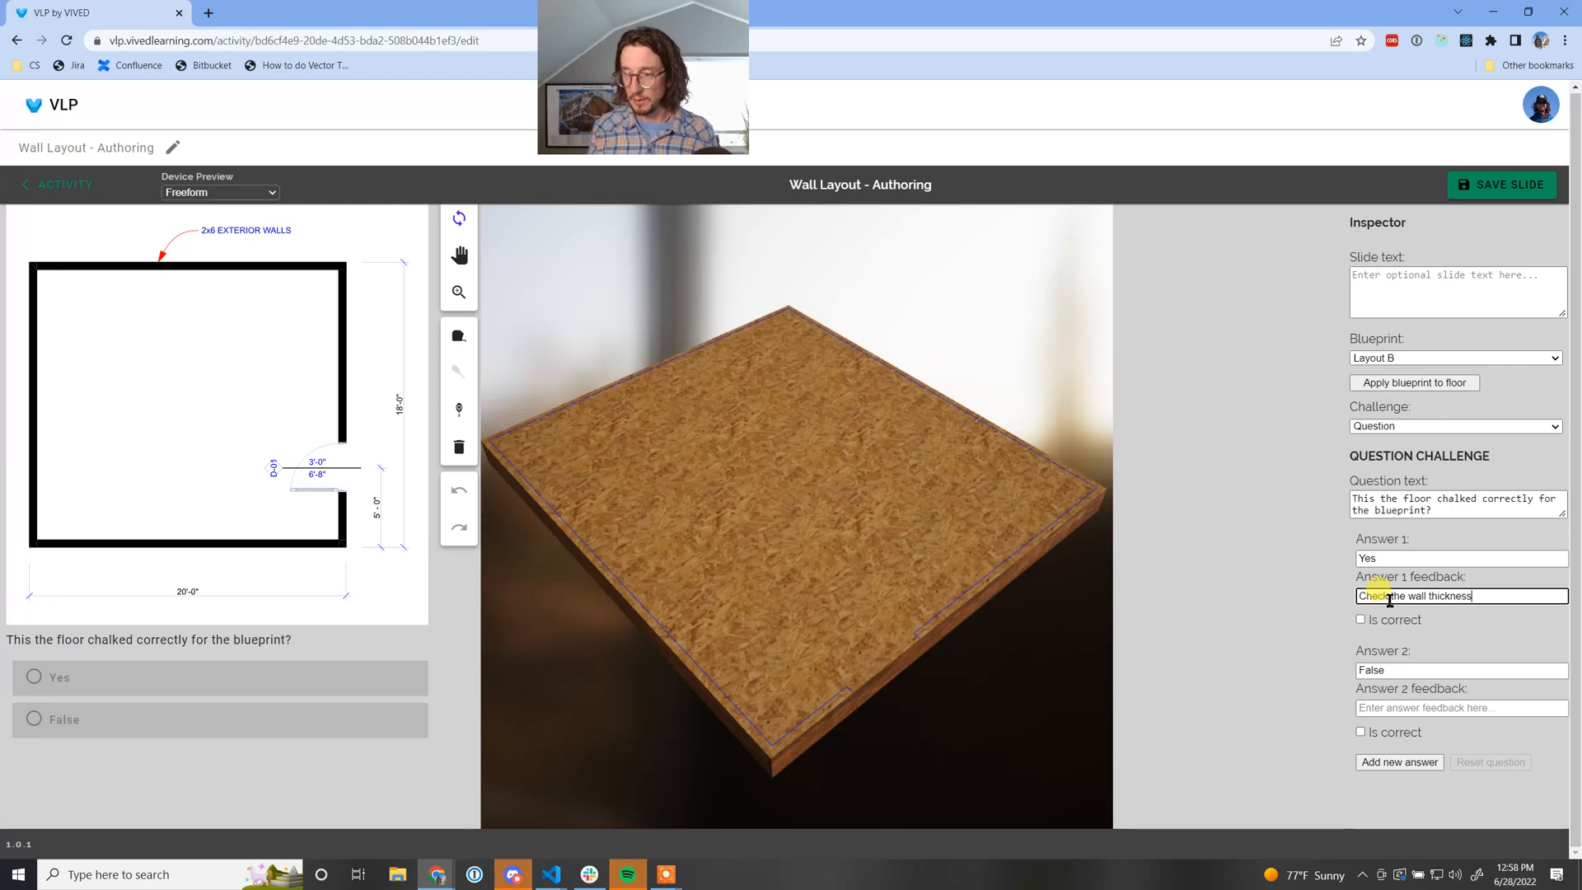
Change answer 2 to No, give it the feedback "Nice work!", and mark it as correct
{"action": "left_click", "coordinate": [1391, 669]}
{"action": "double_click", "coordinate": [1392, 669]}
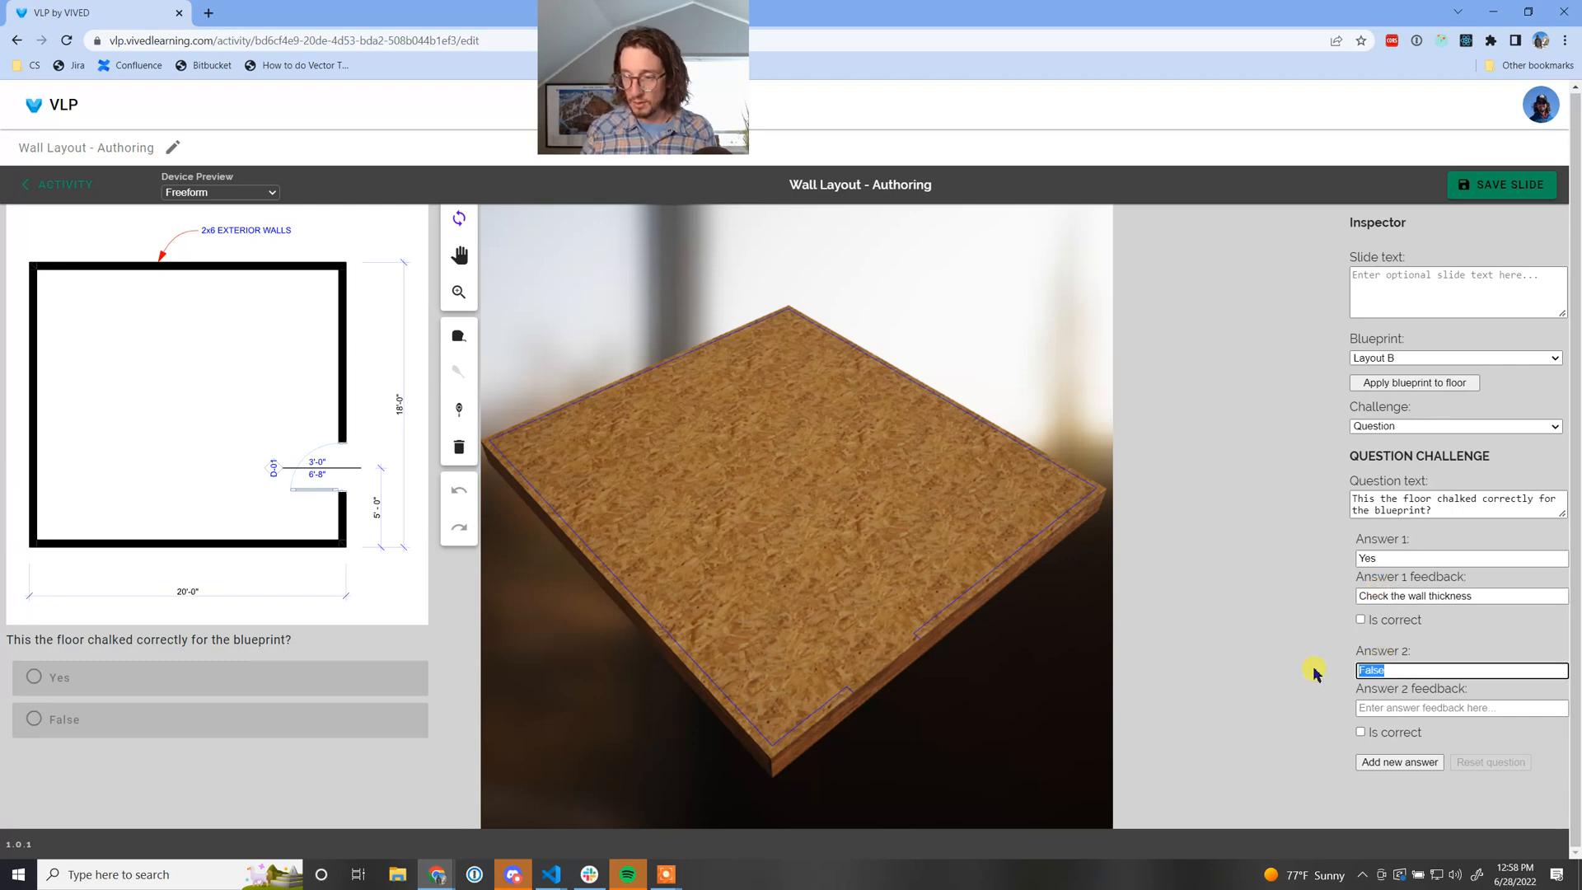
{"action": "type", "text": "No"}
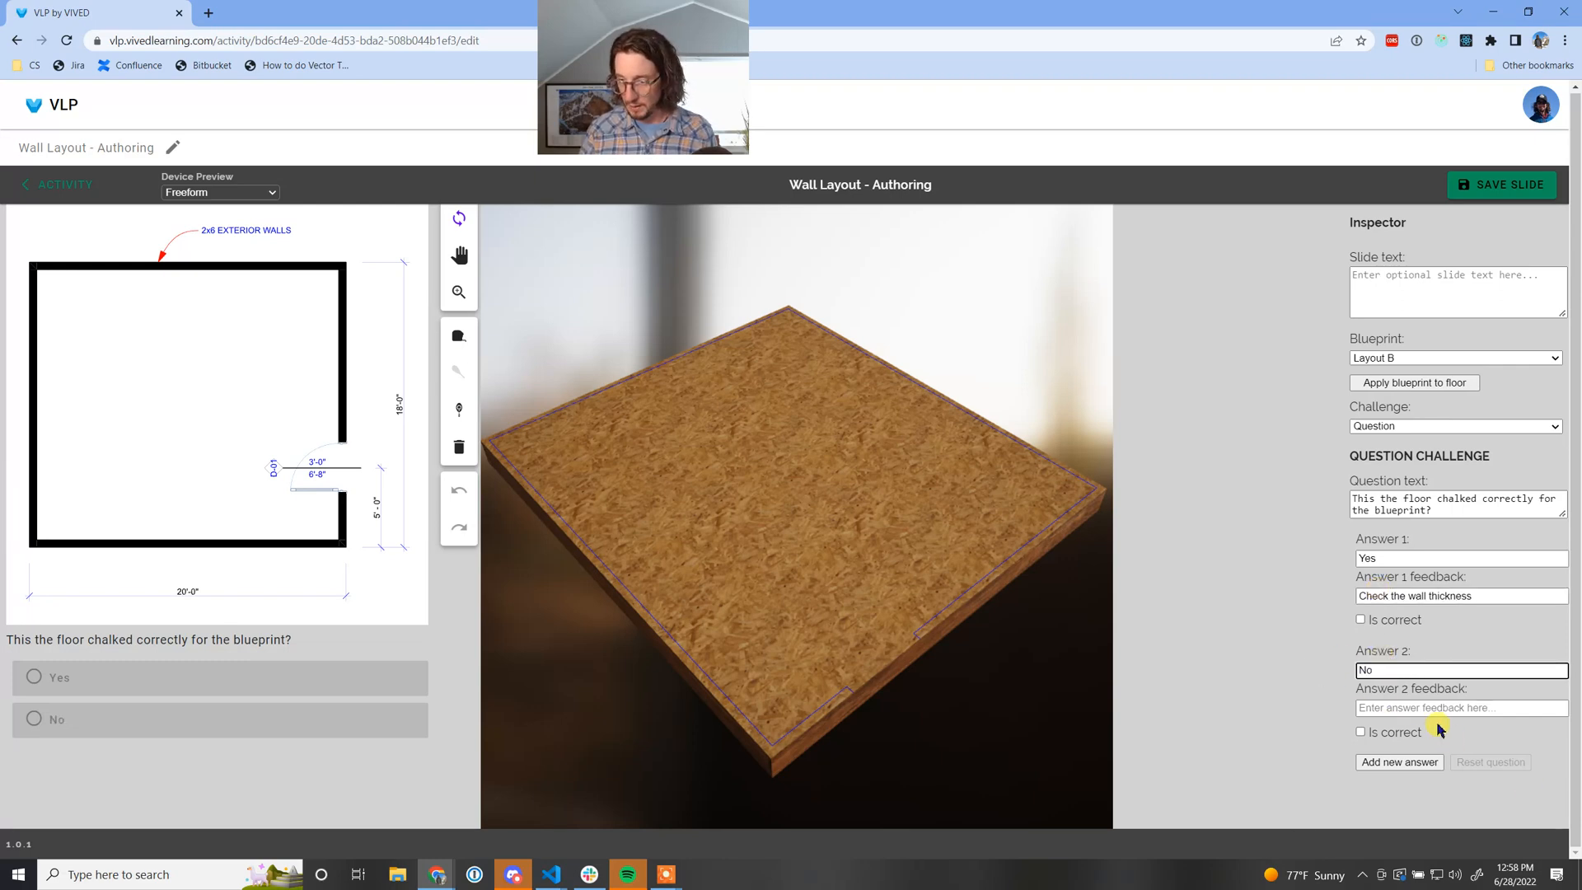
{"action": "left_click", "coordinate": [1438, 710]}
{"action": "type", "text": "Nice work!"}
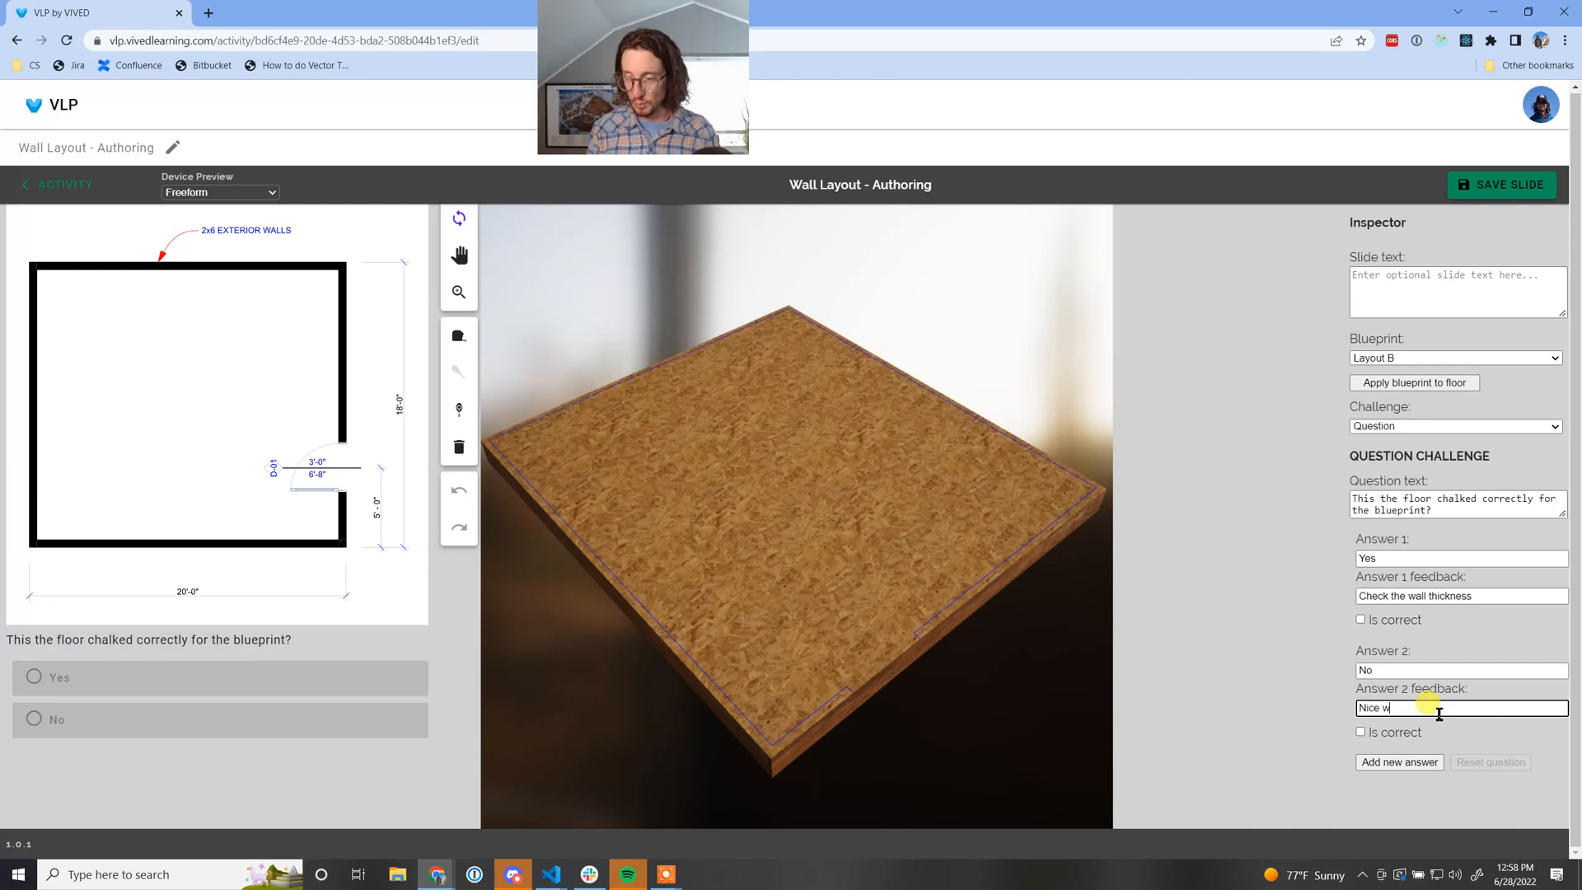
{"action": "left_click", "coordinate": [1361, 733]}
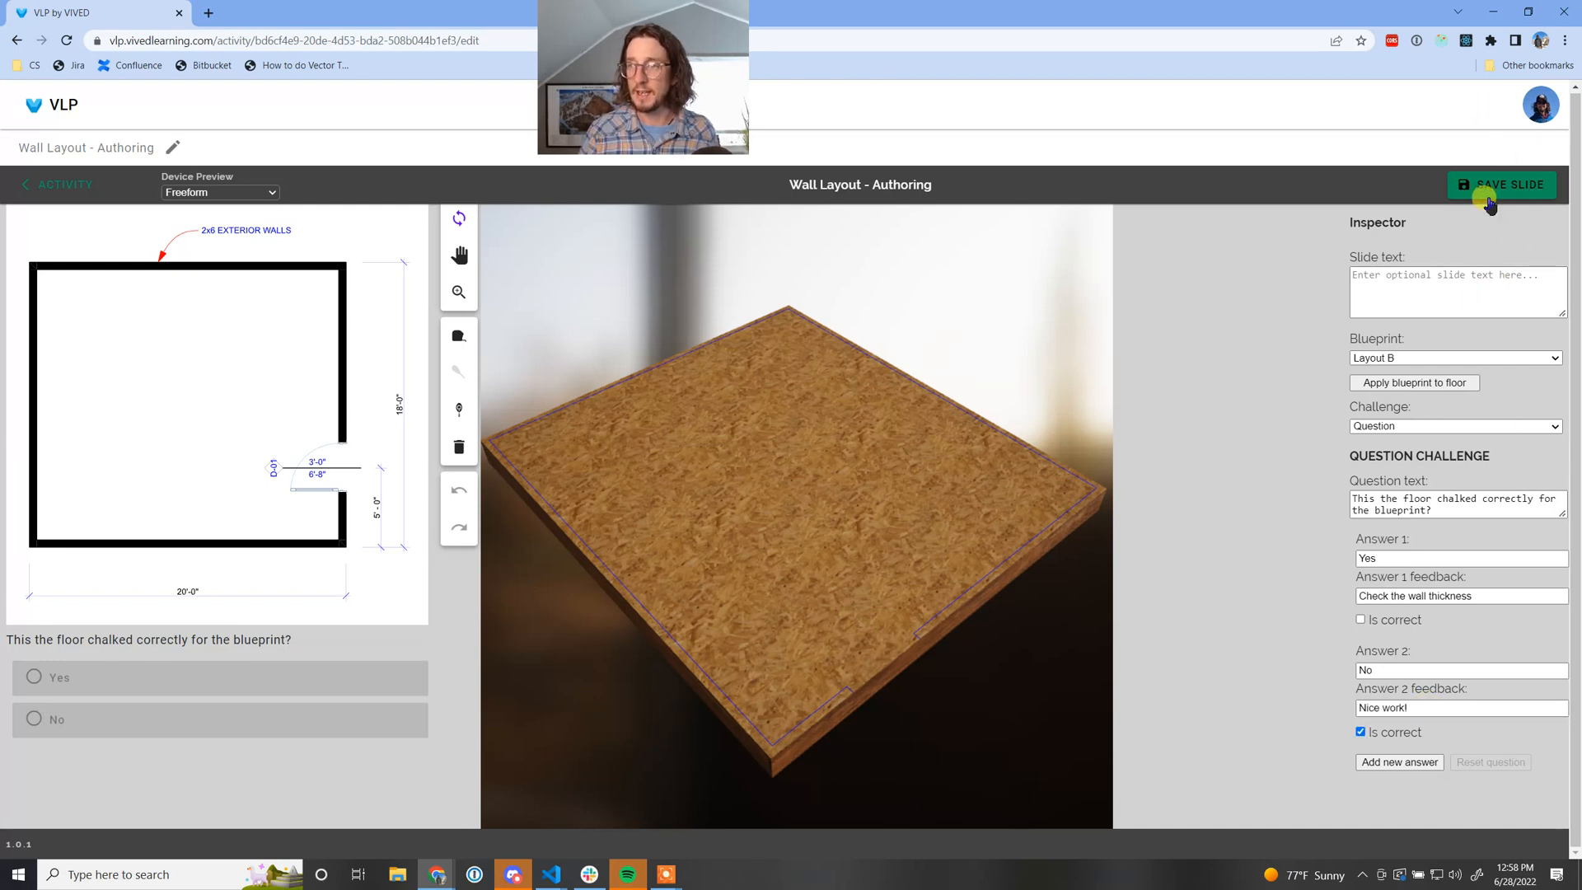
Save the slide, rename it Question 2 in the activity's slide list, and save the activity
{"action": "left_click", "coordinate": [1493, 194]}
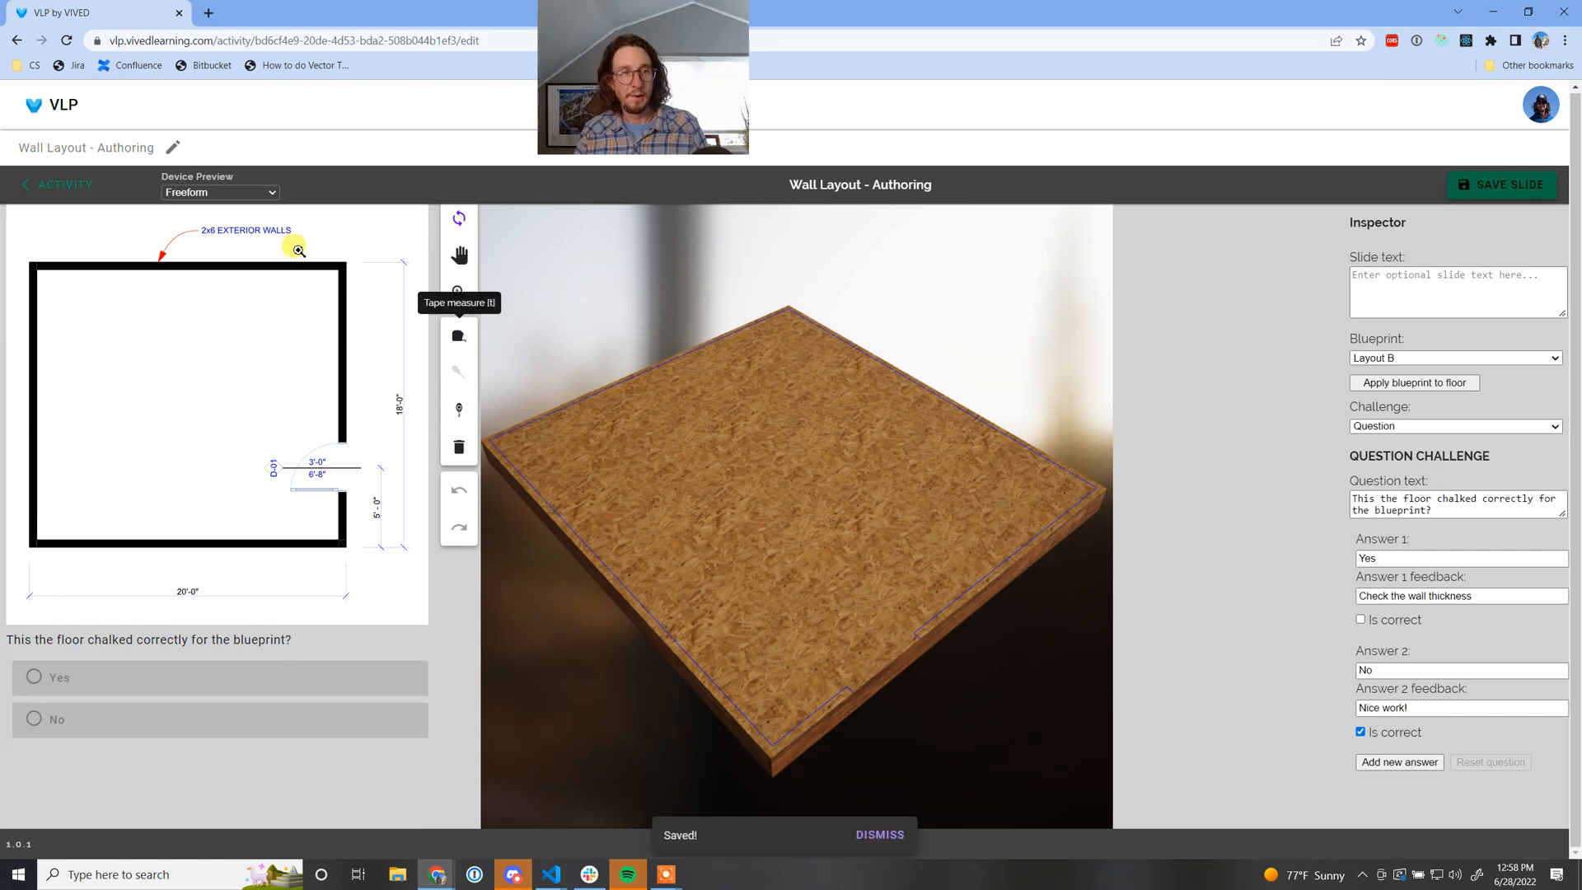
{"action": "left_click", "coordinate": [53, 181]}
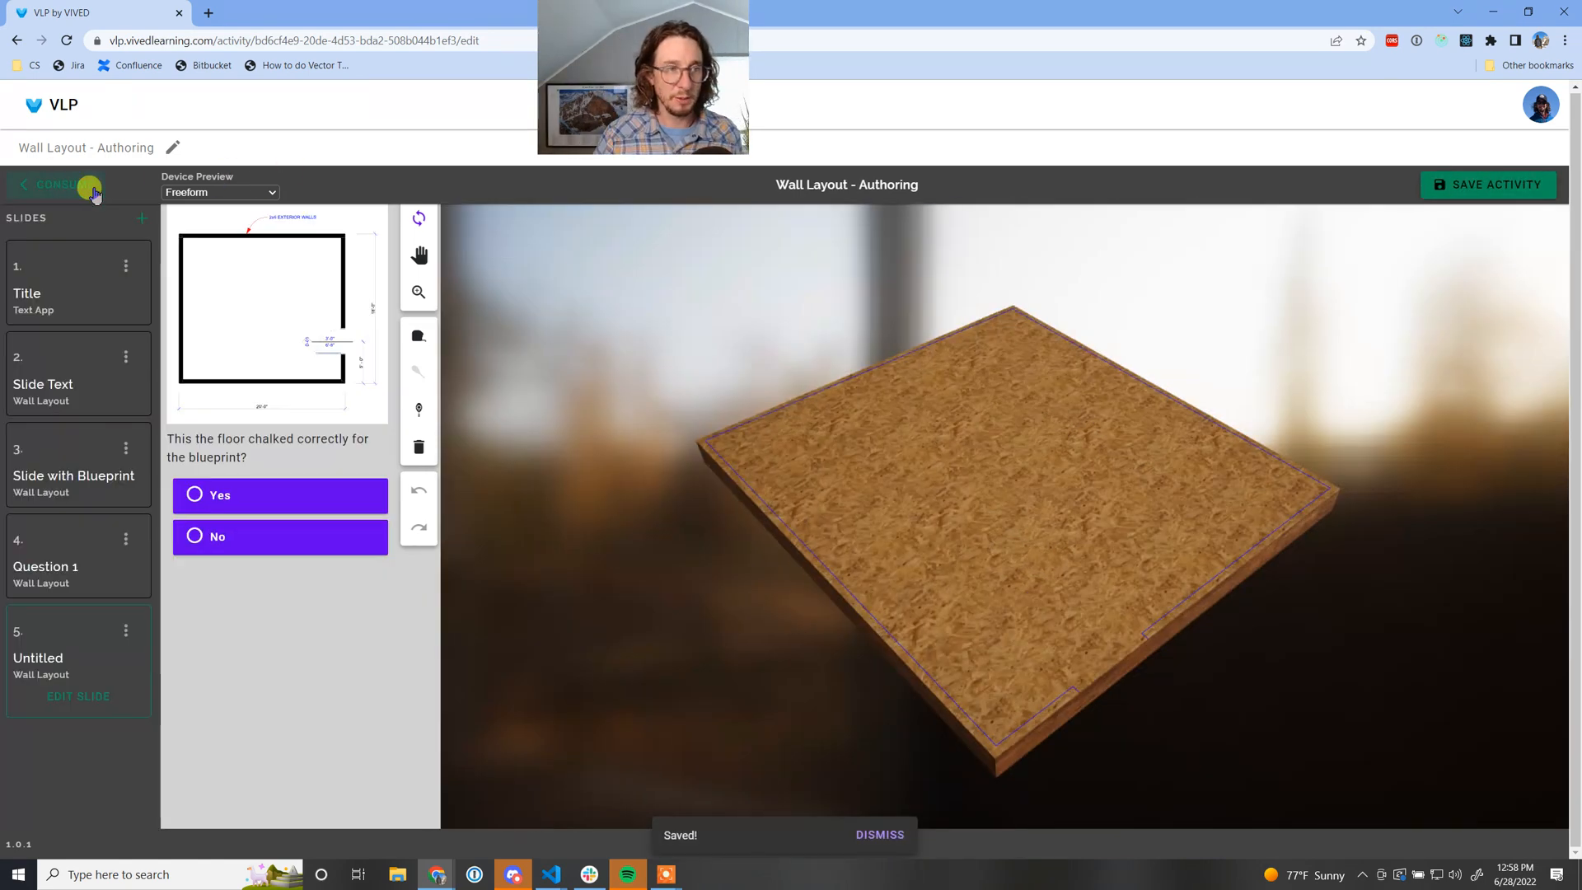
{"action": "left_click", "coordinate": [126, 633]}
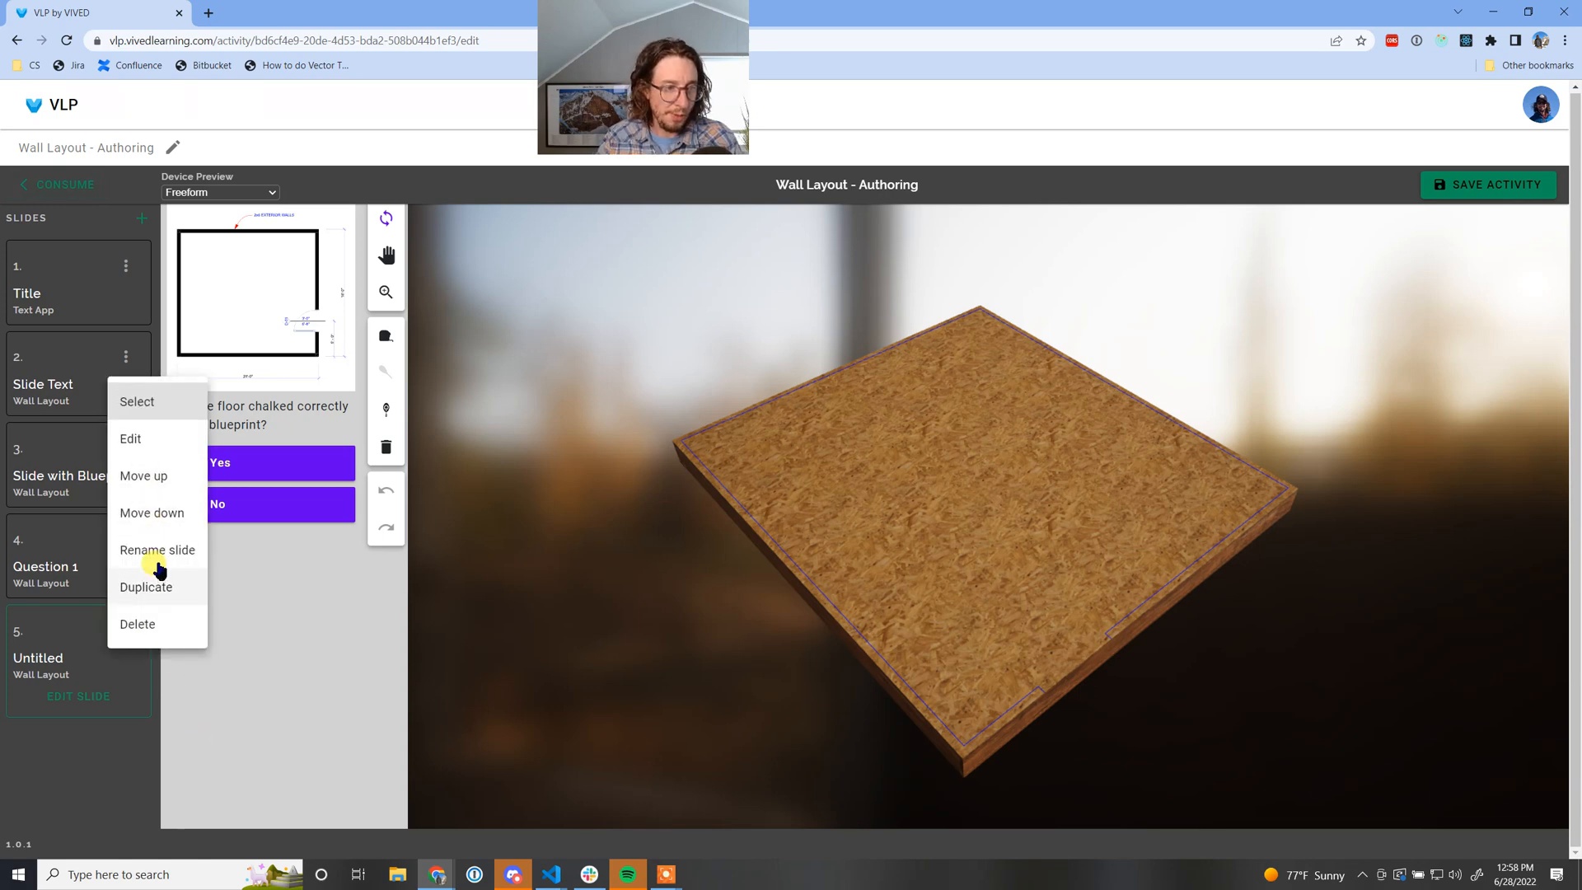
{"action": "left_click", "coordinate": [177, 547]}
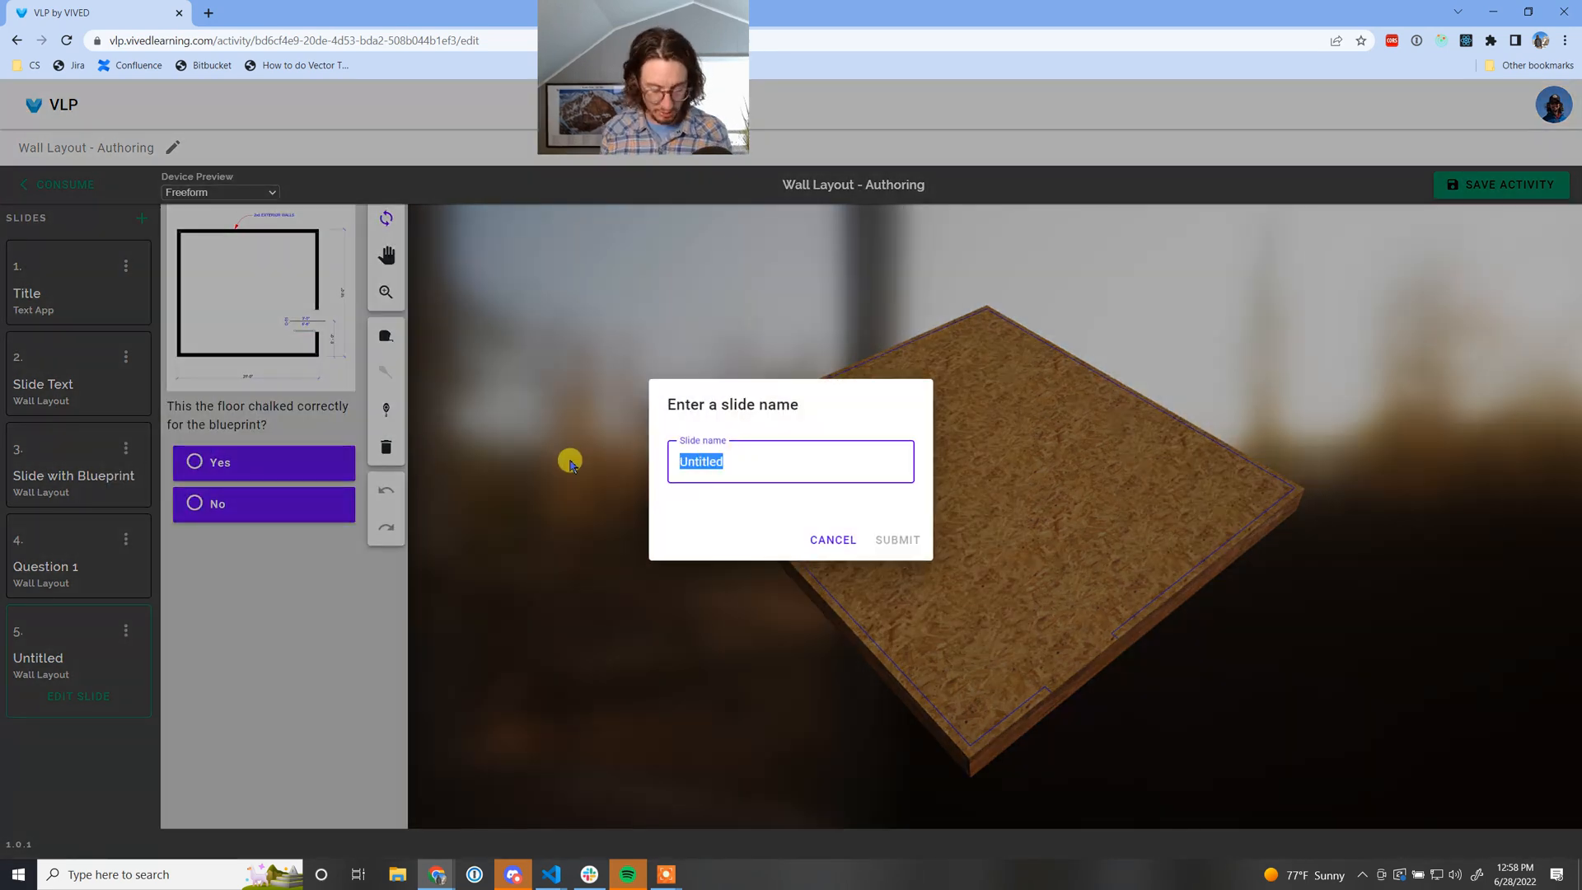
{"action": "type", "text": "Question 2"}
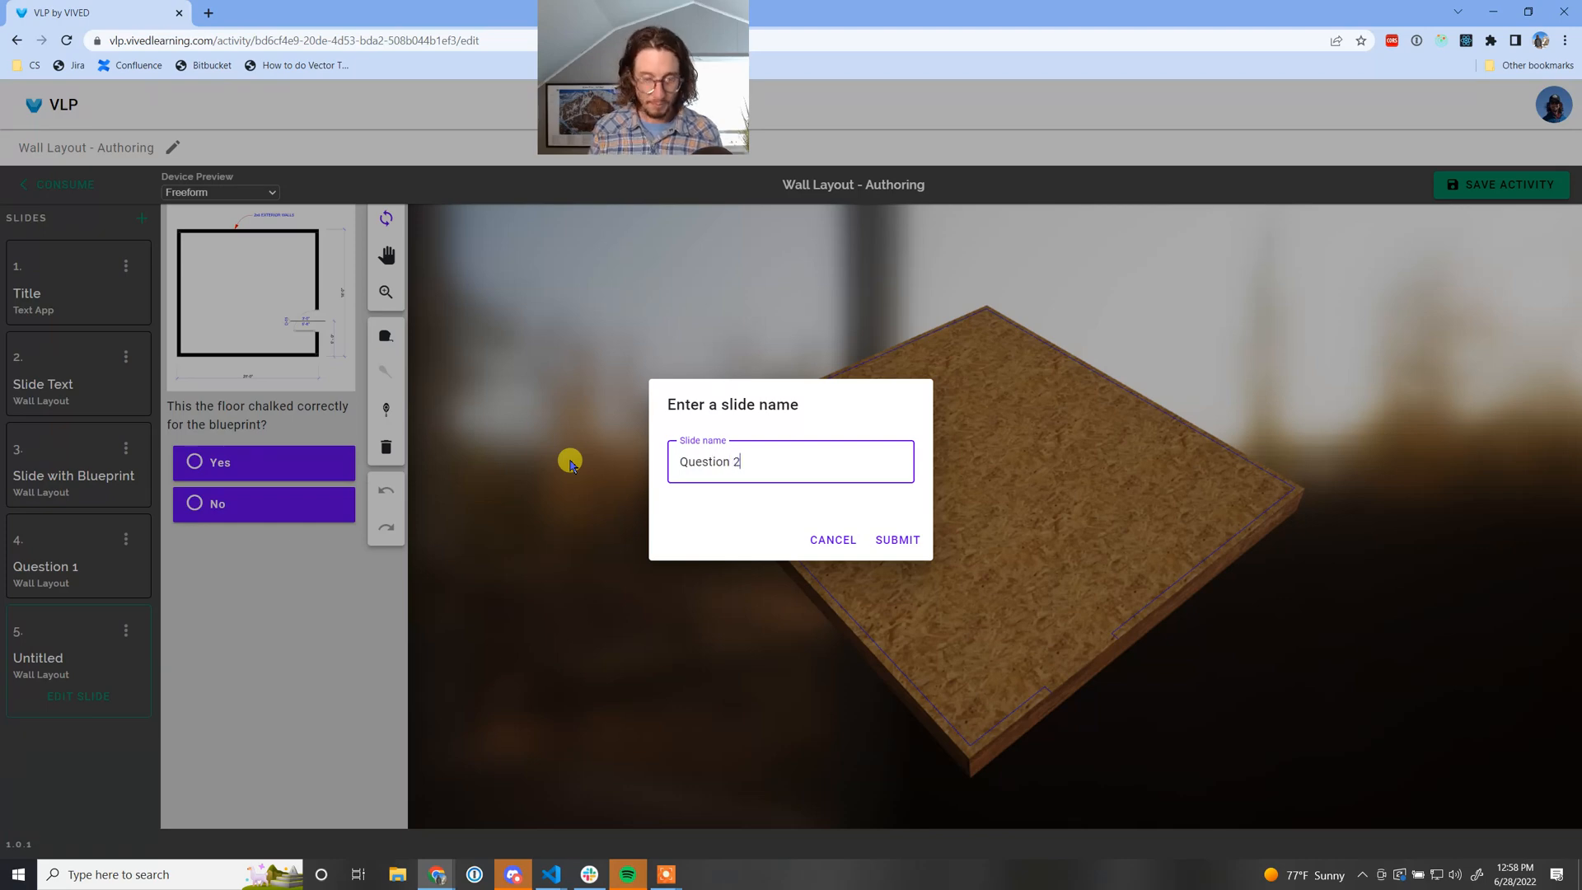
{"action": "left_click", "coordinate": [896, 540]}
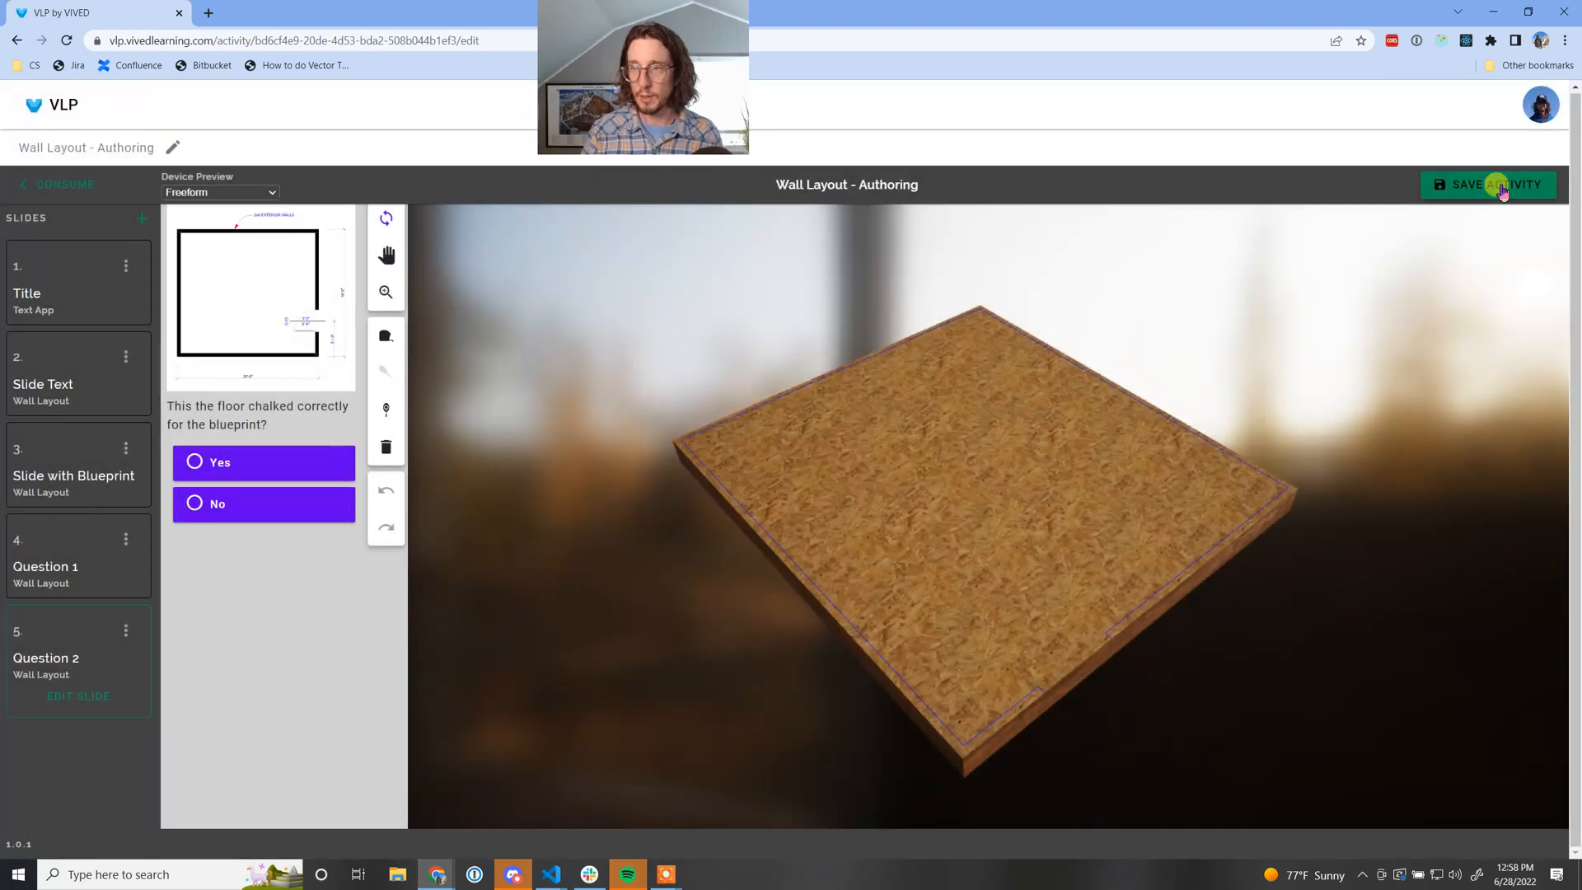
{"action": "left_click", "coordinate": [1501, 186]}
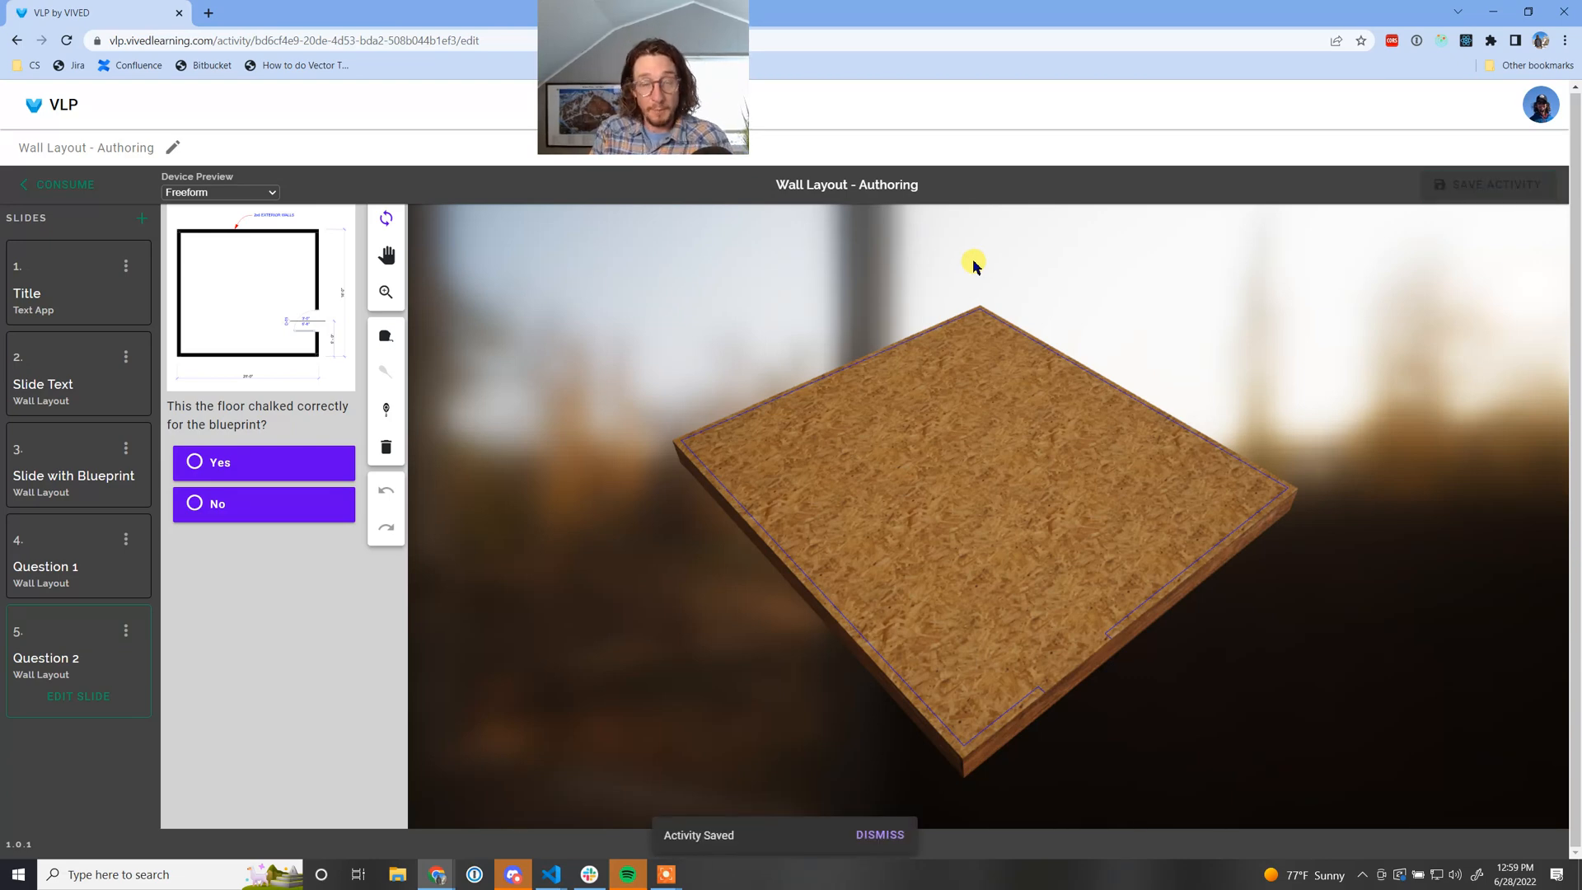
Preview the activity and test the subfloor question on slide 4 with the answers Drywall and OSB
{"action": "left_click", "coordinate": [54, 185]}
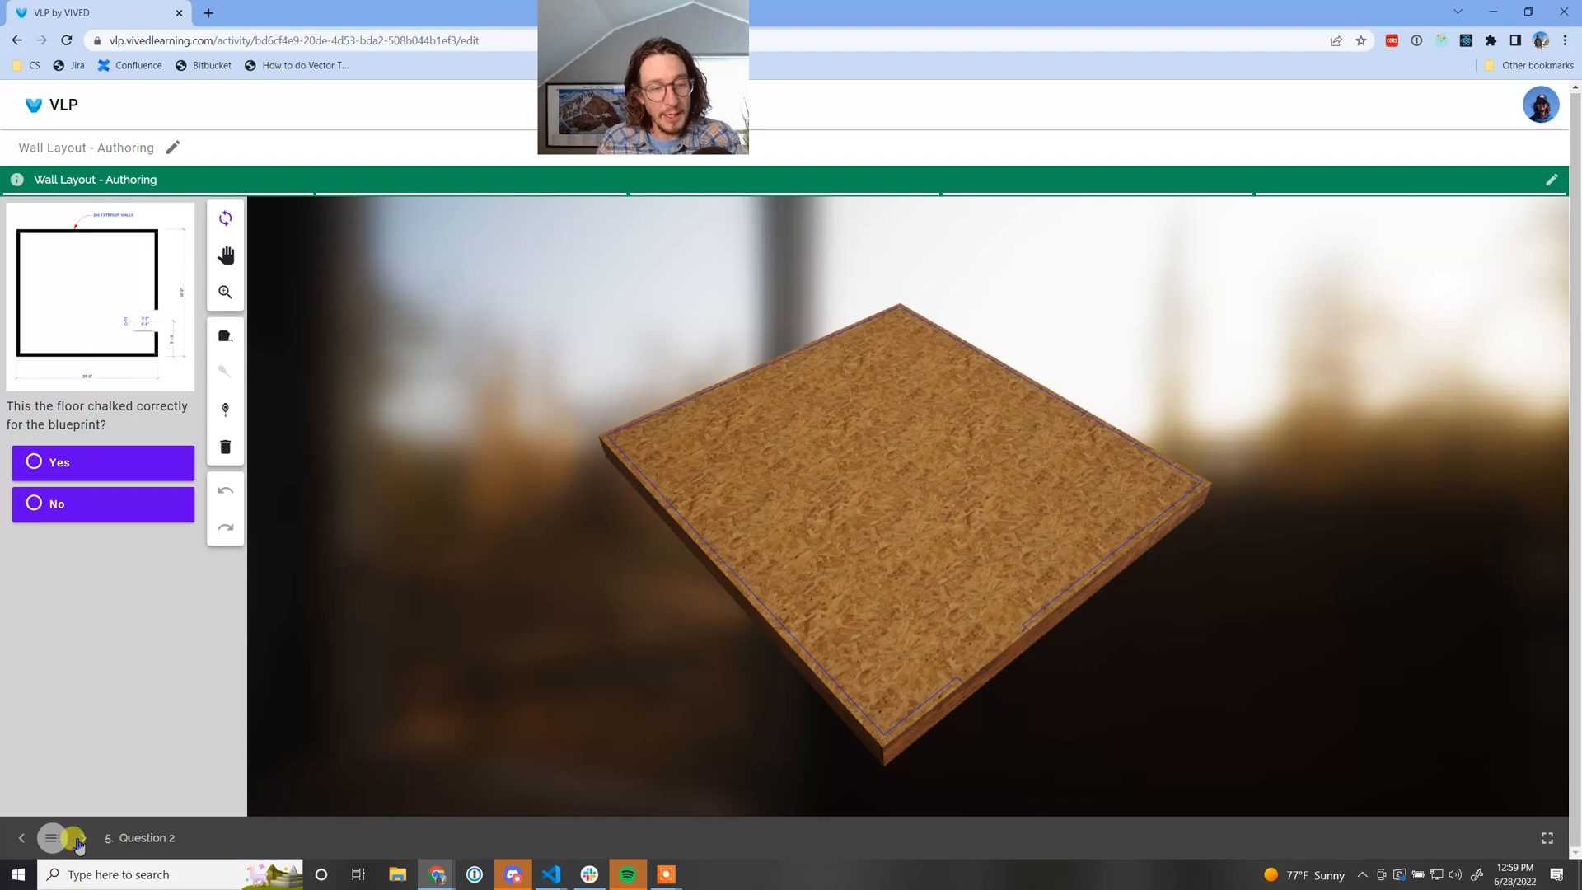
{"action": "left_click", "coordinate": [21, 837]}
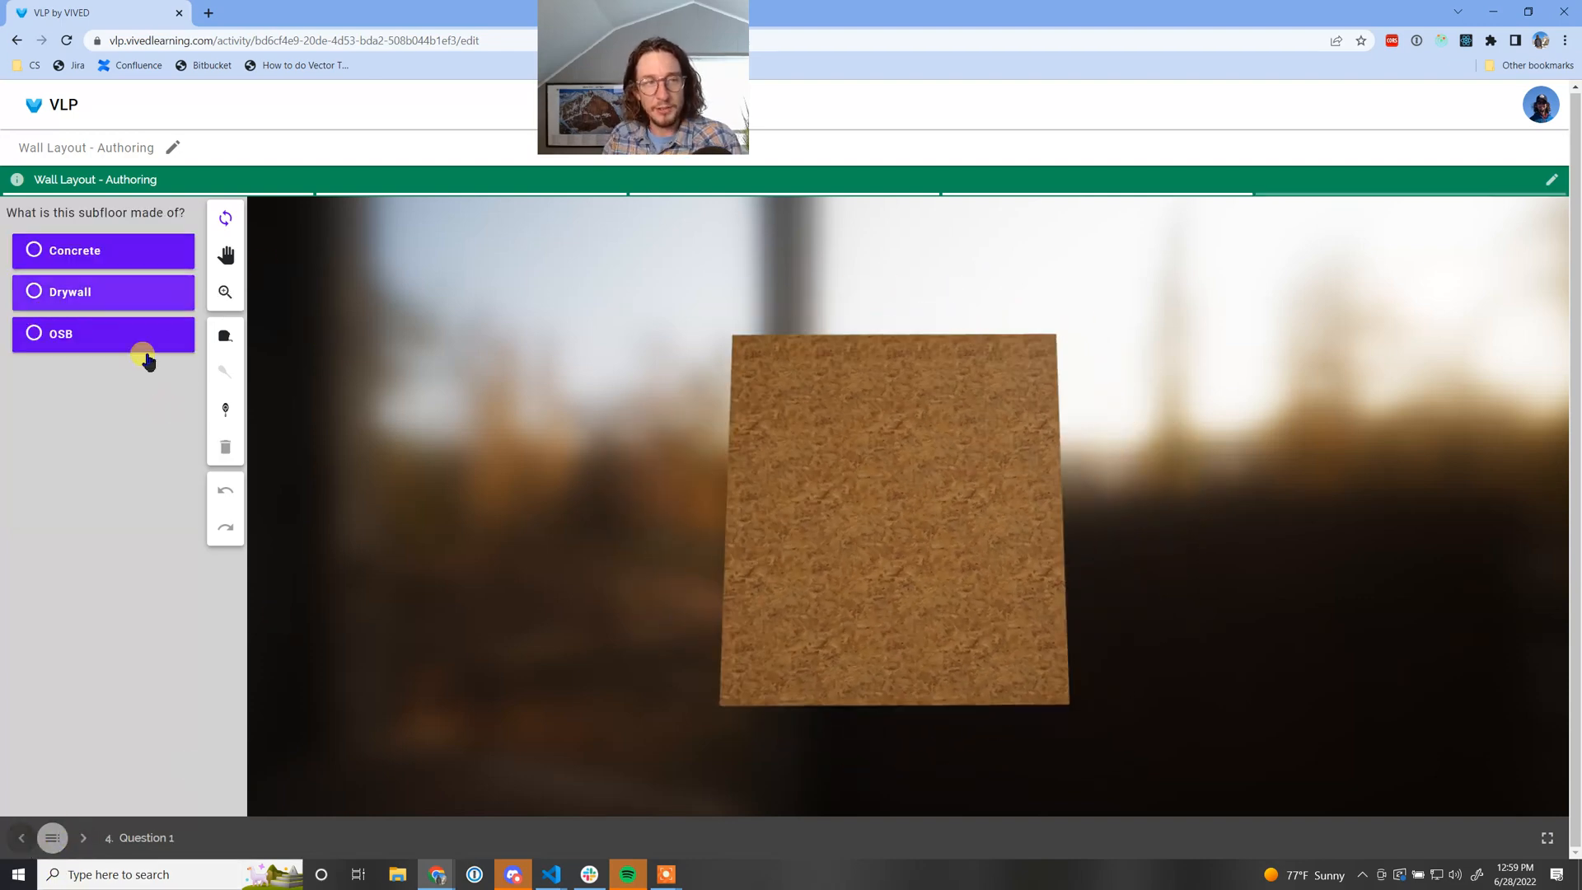
{"action": "left_click", "coordinate": [94, 307]}
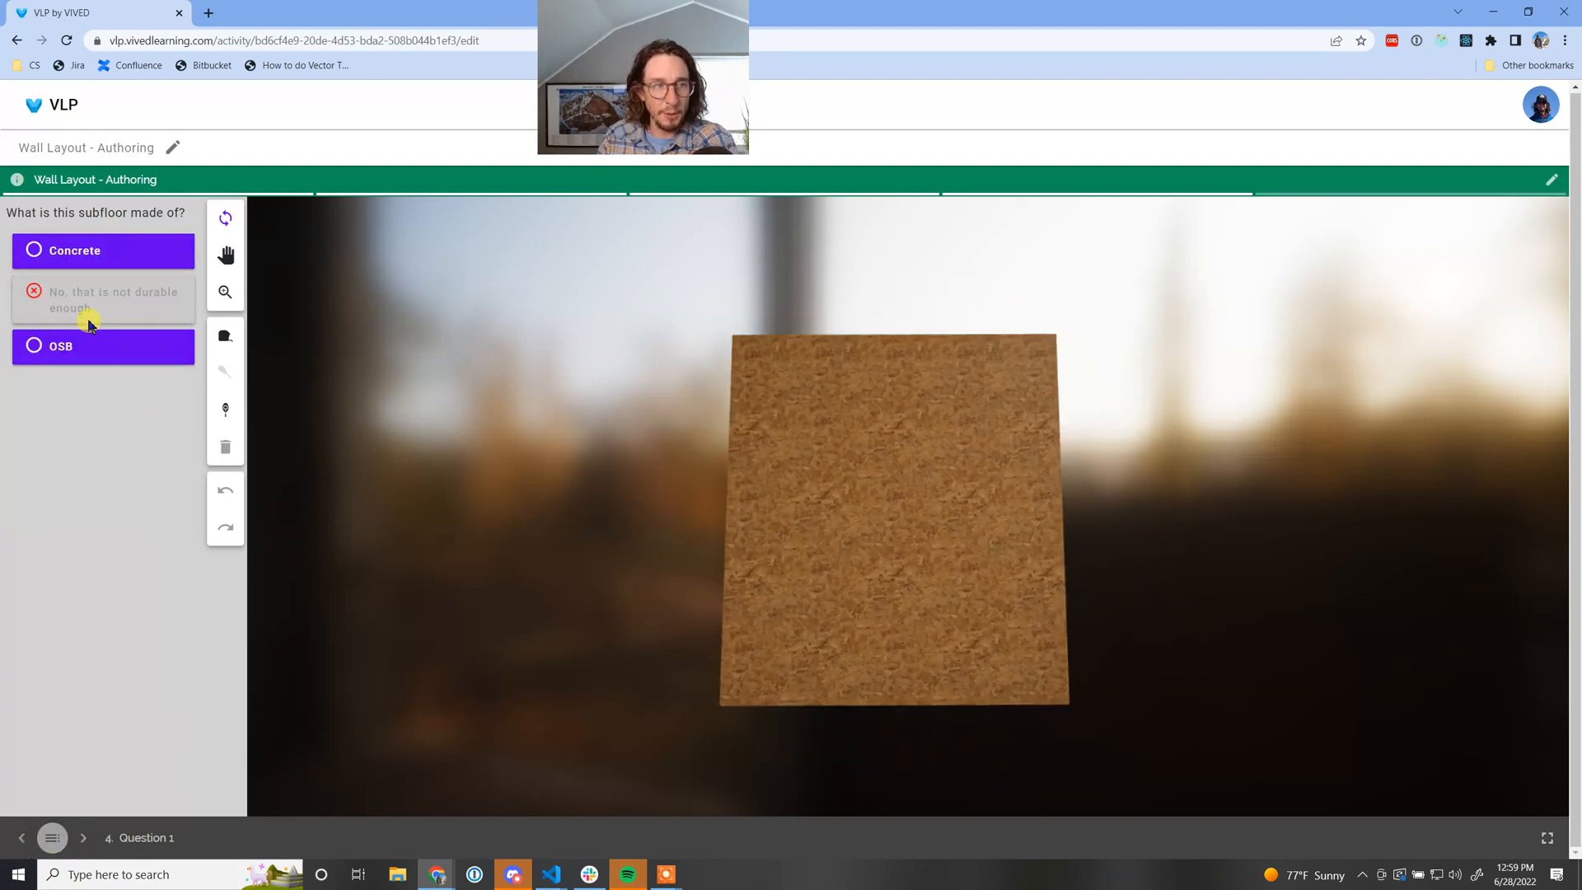
{"action": "left_click", "coordinate": [97, 350]}
Go to Question 2 in the preview and inspect its blueprint enlarged
{"action": "left_click", "coordinate": [84, 838]}
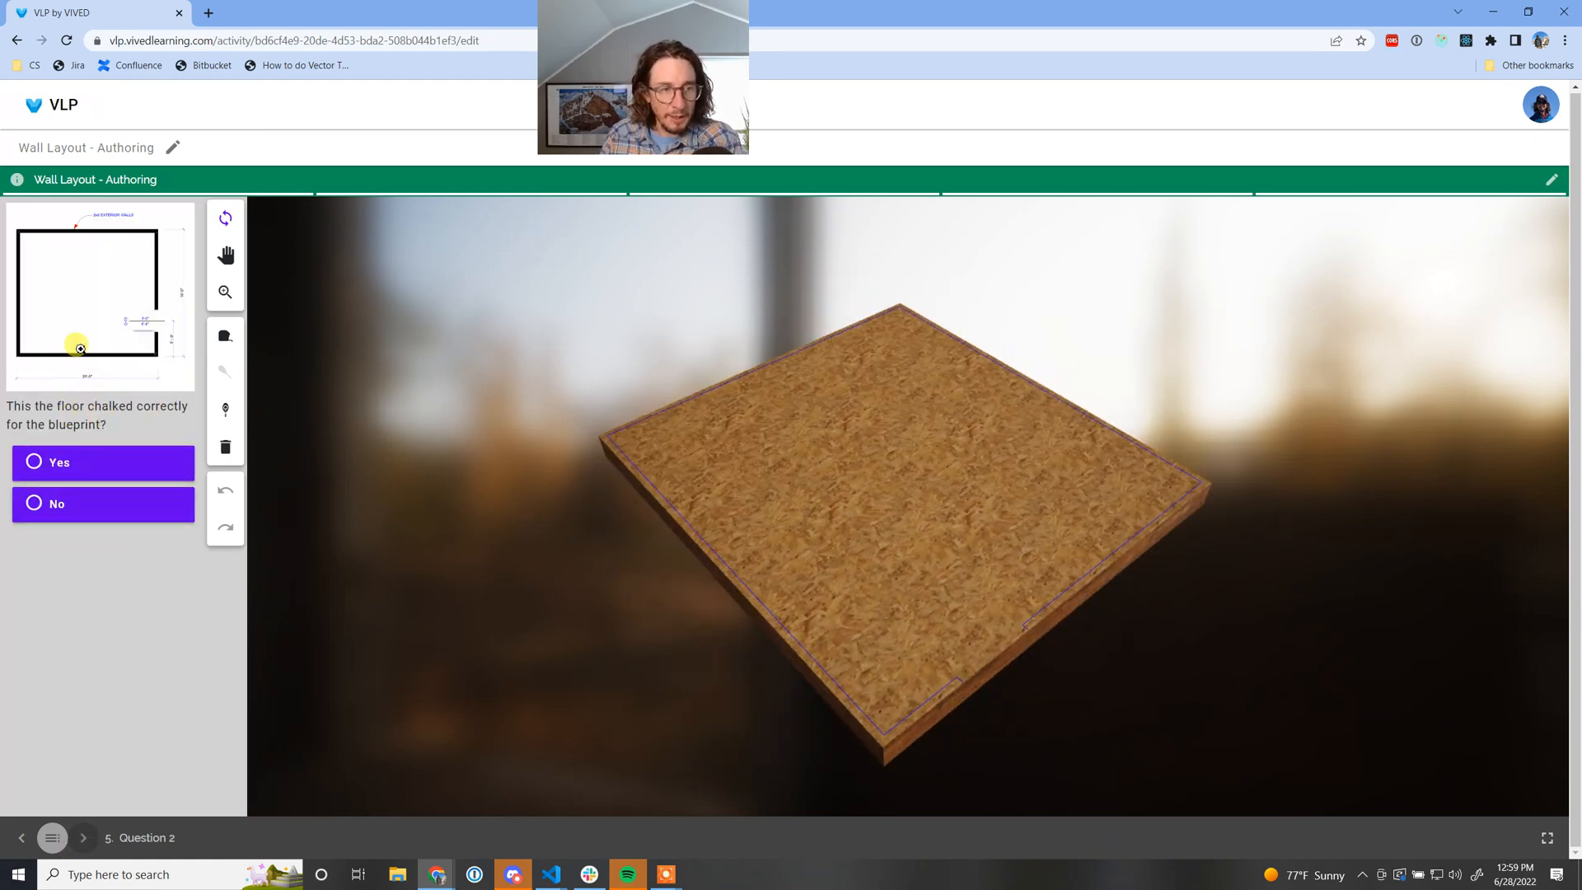
{"action": "left_click", "coordinate": [73, 302]}
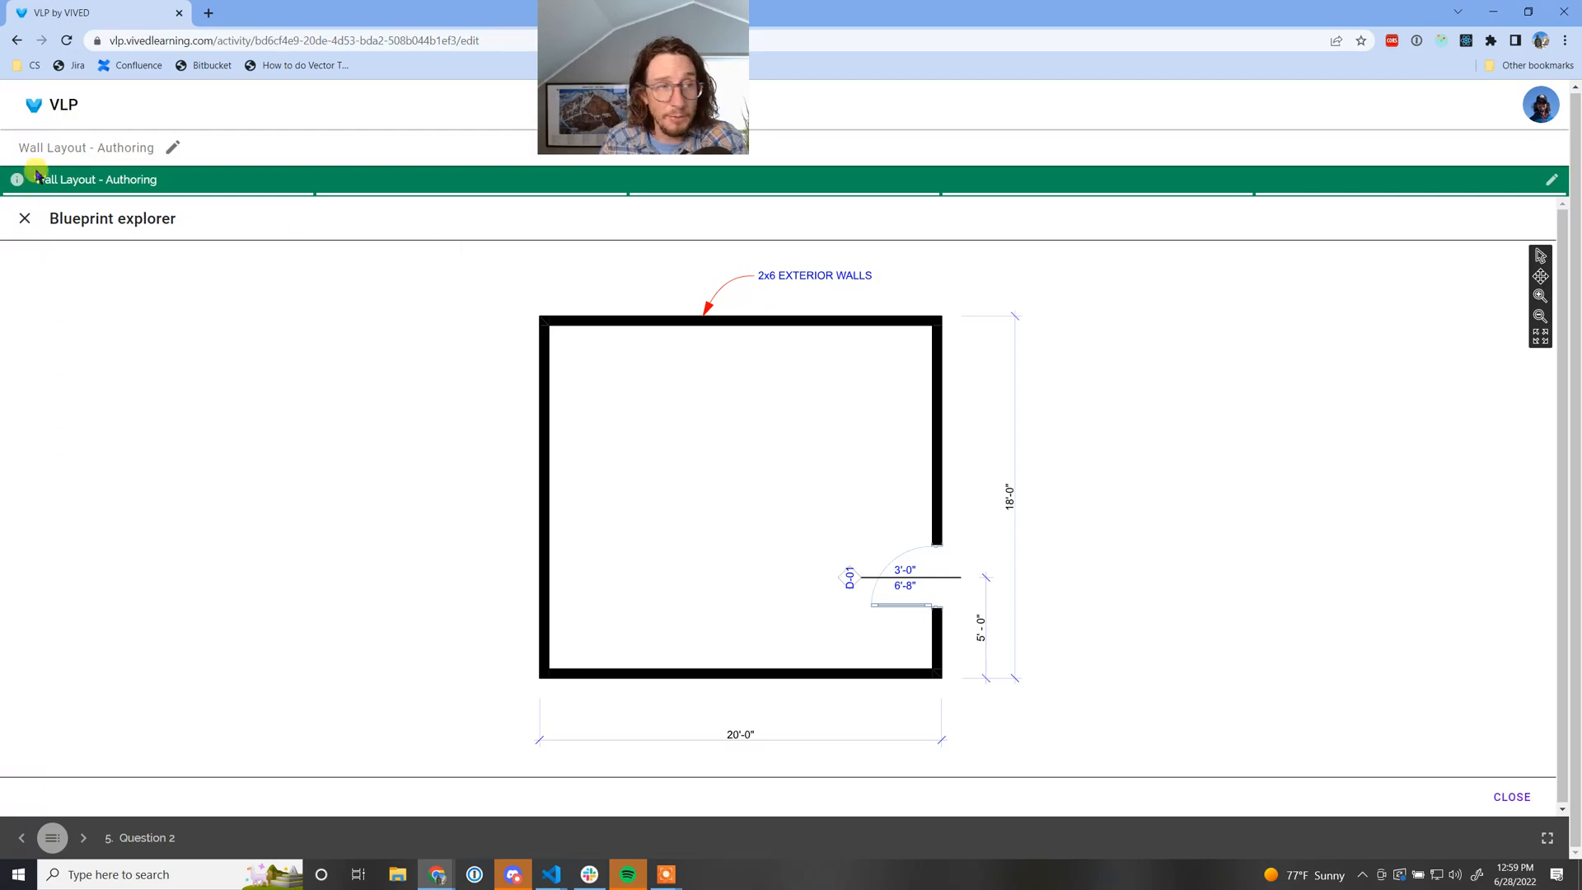
{"action": "left_click", "coordinate": [24, 218]}
Lay a tape measure from the floor's edge inward across the chalk line, near a corner
{"action": "left_click_drag", "start_coordinate": [721, 377], "coordinate": [808, 505]}
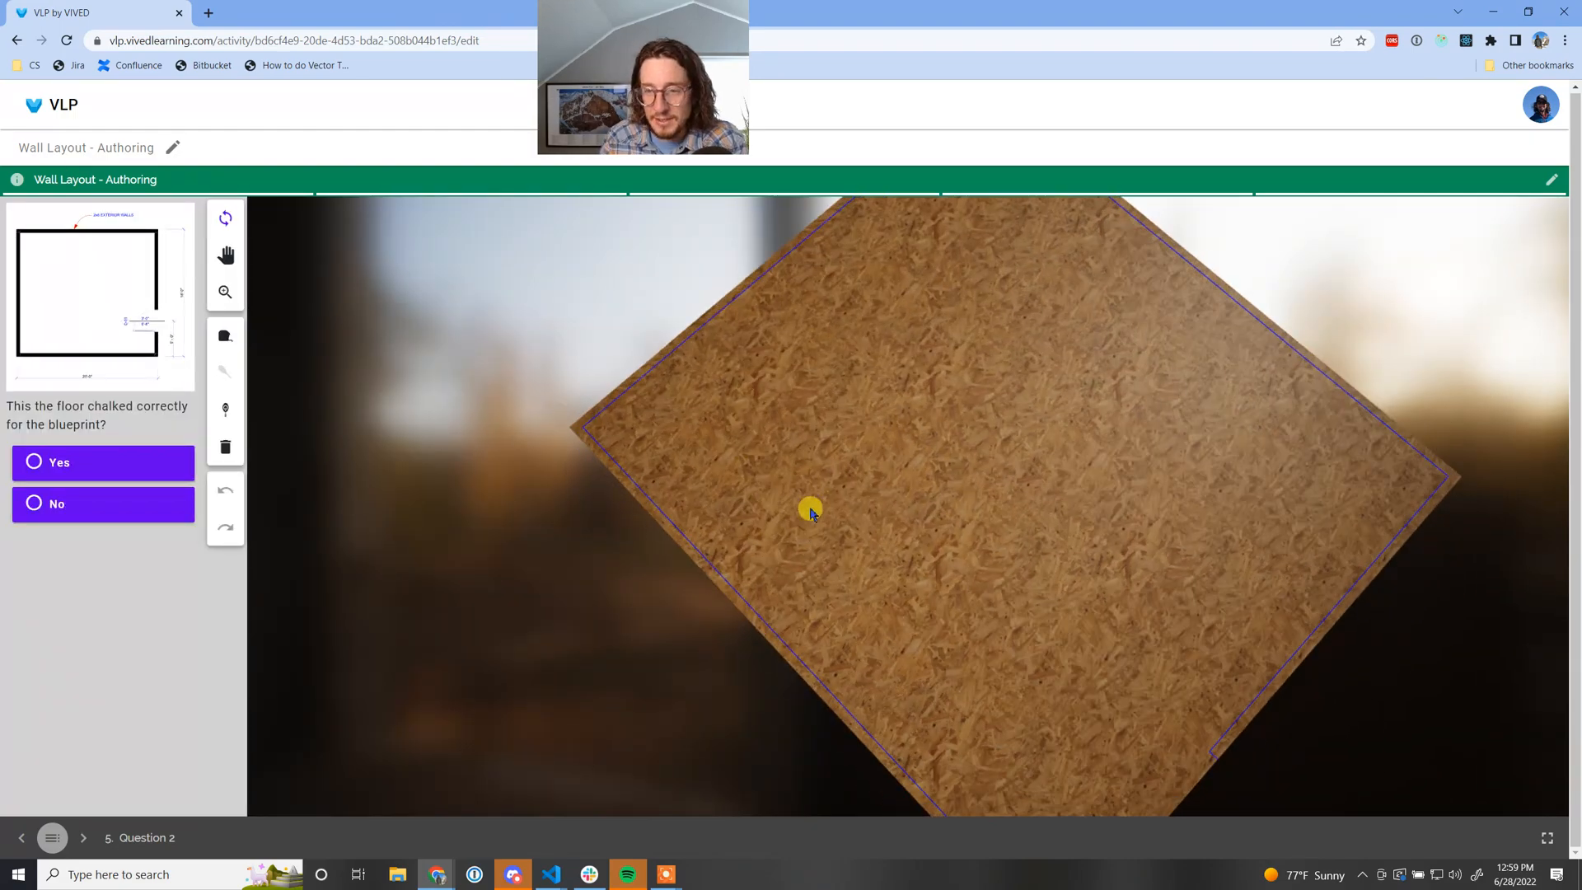
{"action": "scroll", "coordinate": [642, 438], "scroll_direction": "up", "scroll_amount": 3}
{"action": "right_click_drag", "start_coordinate": [643, 438], "coordinate": [957, 695]}
{"action": "scroll", "coordinate": [854, 416], "scroll_direction": "up", "scroll_amount": 4}
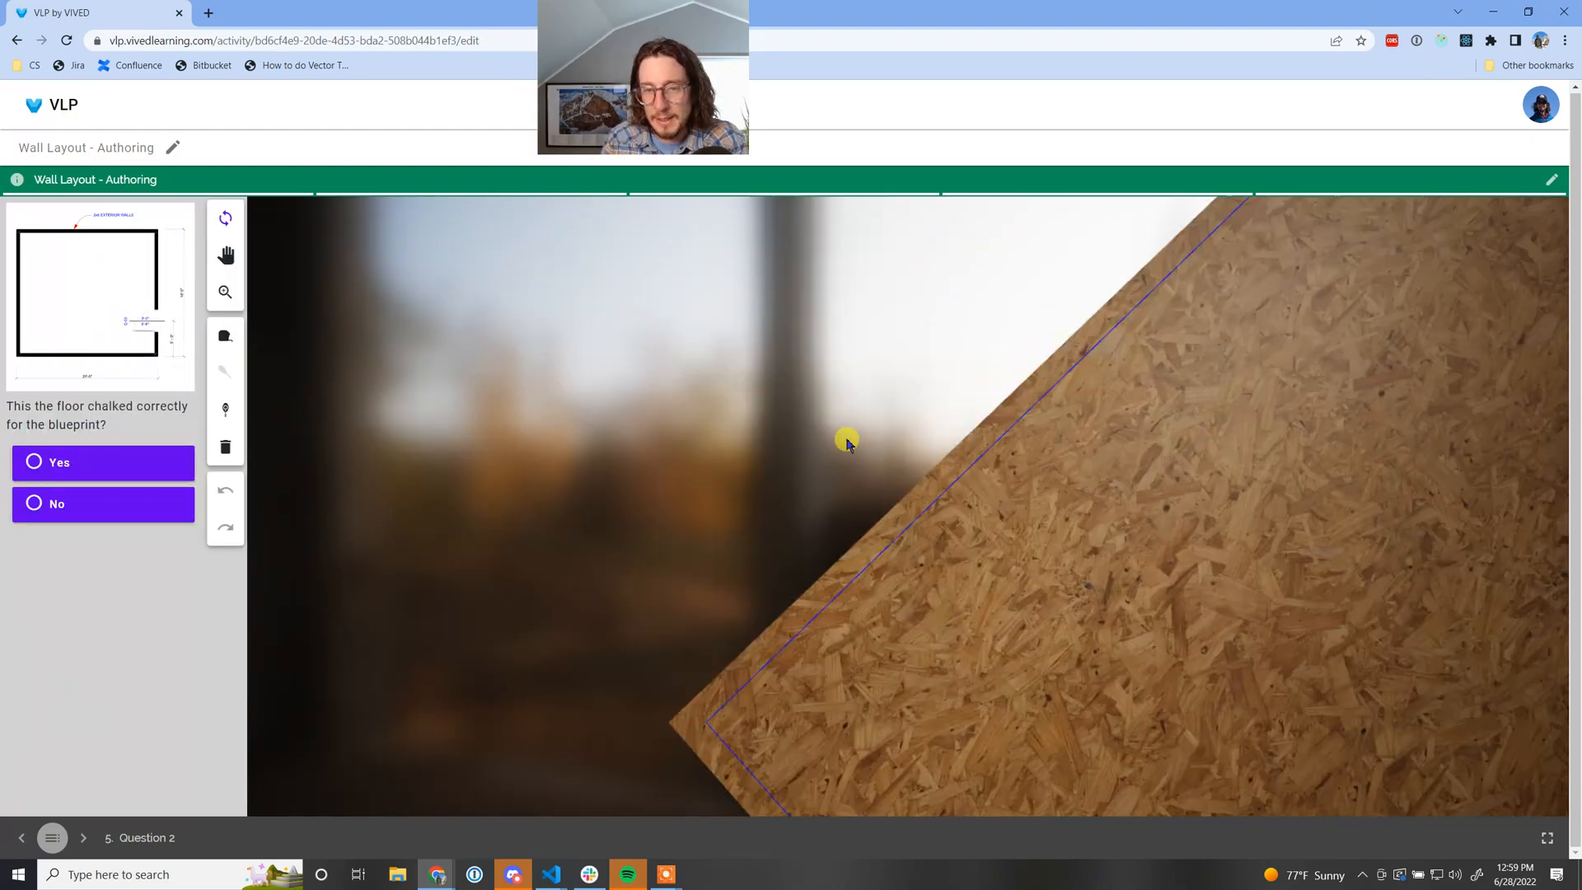
{"action": "left_click", "coordinate": [225, 335]}
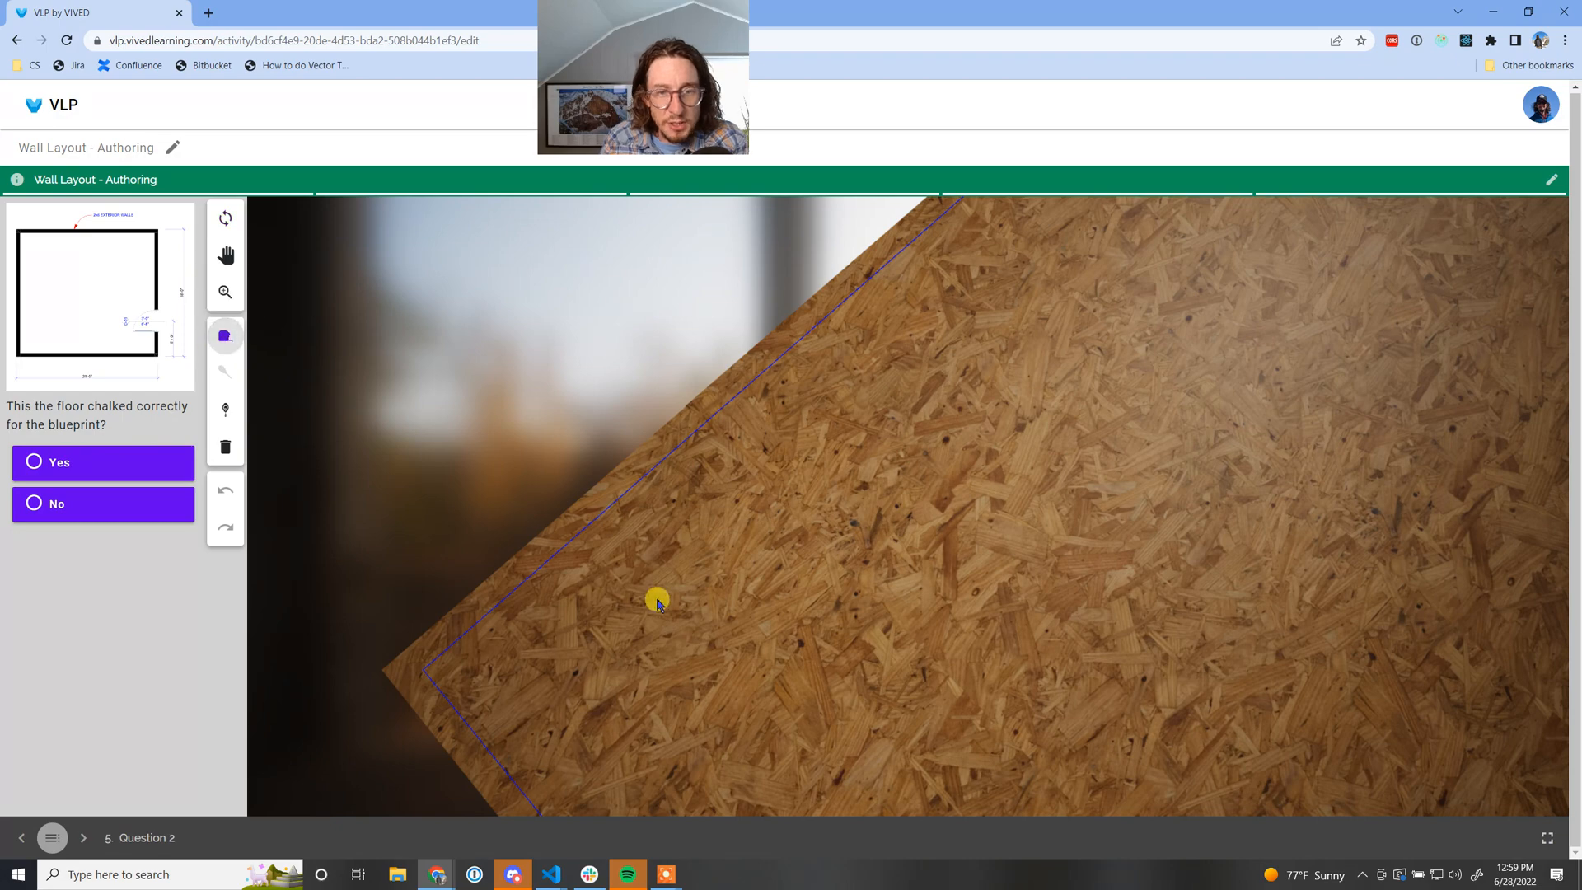
{"action": "left_click", "coordinate": [553, 520]}
{"action": "left_click", "coordinate": [632, 606]}
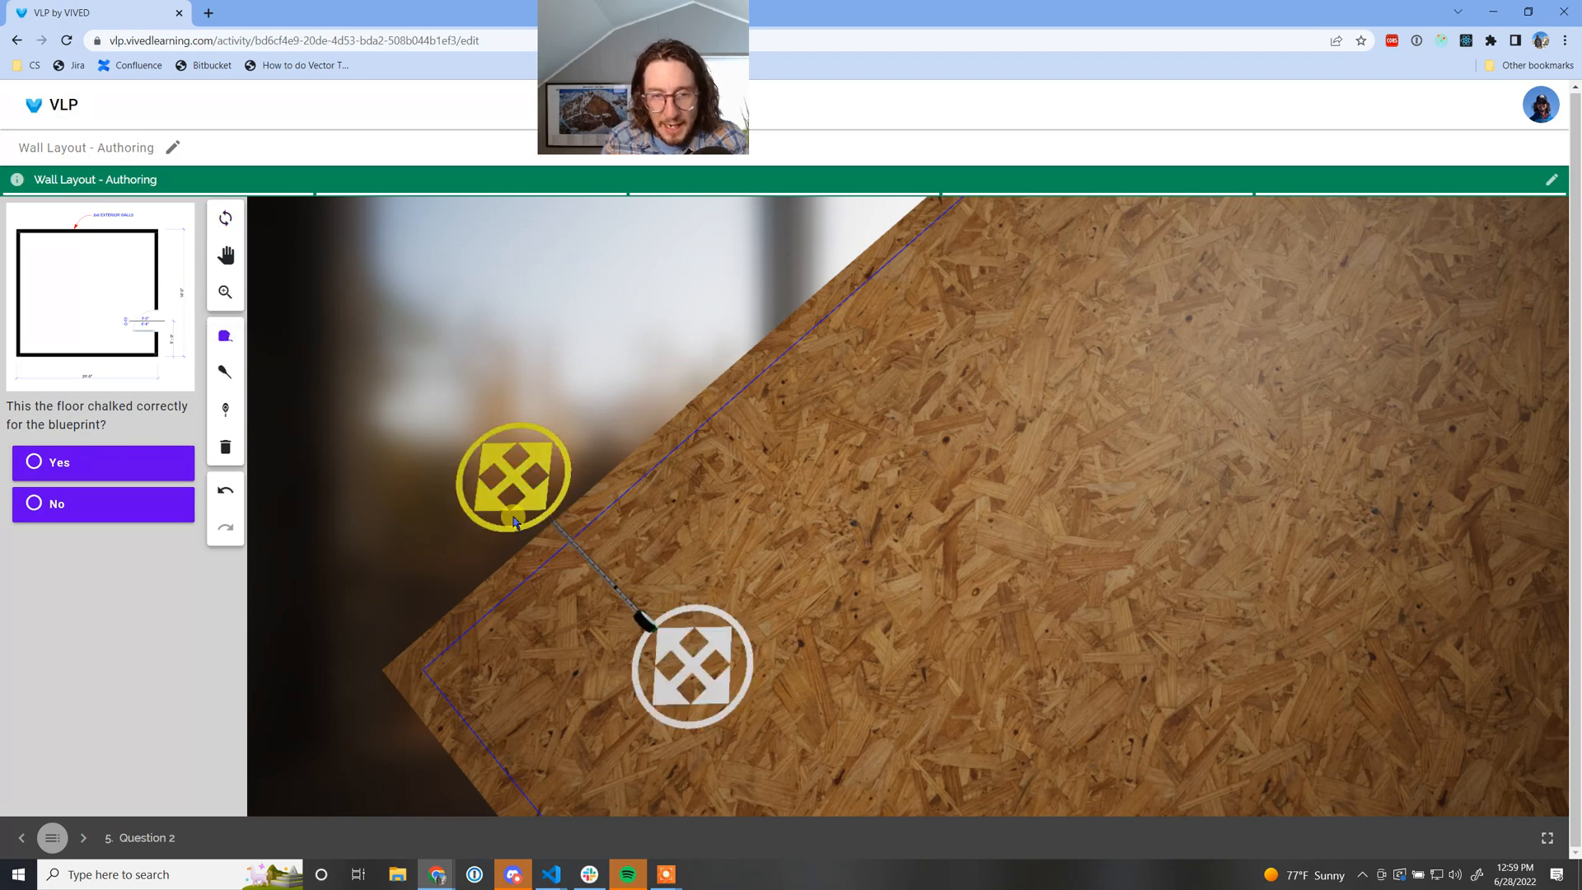
Examine the tape measure up close to read the chalk line's distance from the floor's edge
{"action": "scroll", "coordinate": [602, 560], "scroll_direction": "up", "scroll_amount": 5}
{"action": "scroll", "coordinate": [591, 530], "scroll_direction": "up", "scroll_amount": 6}
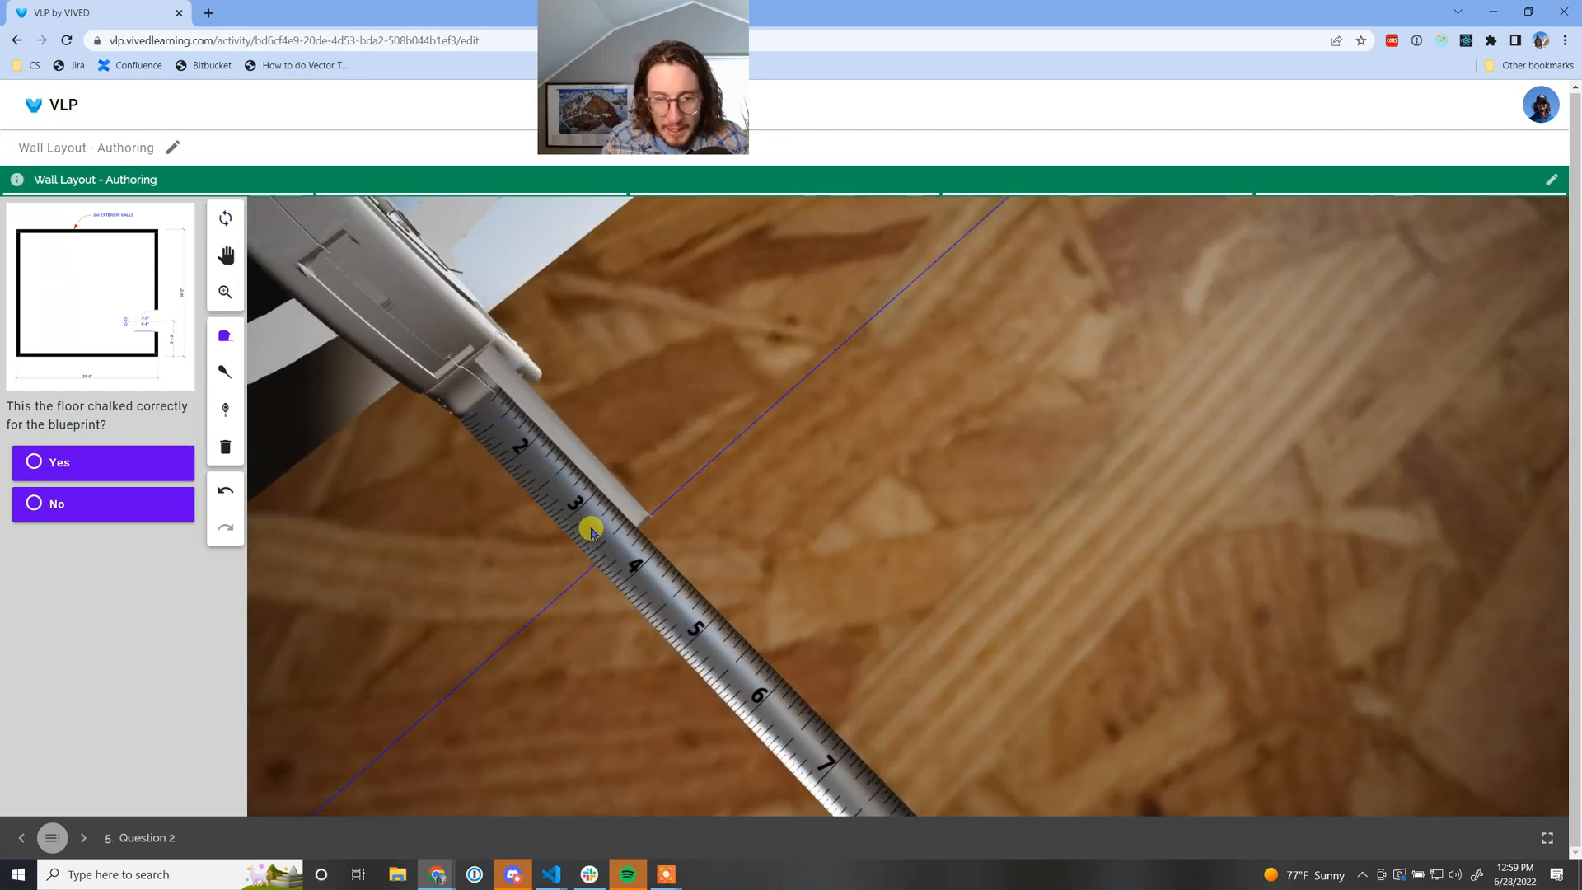
{"action": "left_click_drag", "start_coordinate": [855, 604], "coordinate": [1017, 582]}
{"action": "left_click_drag", "start_coordinate": [571, 626], "coordinate": [820, 608]}
{"action": "scroll", "coordinate": [819, 608], "scroll_direction": "down", "scroll_amount": 4}
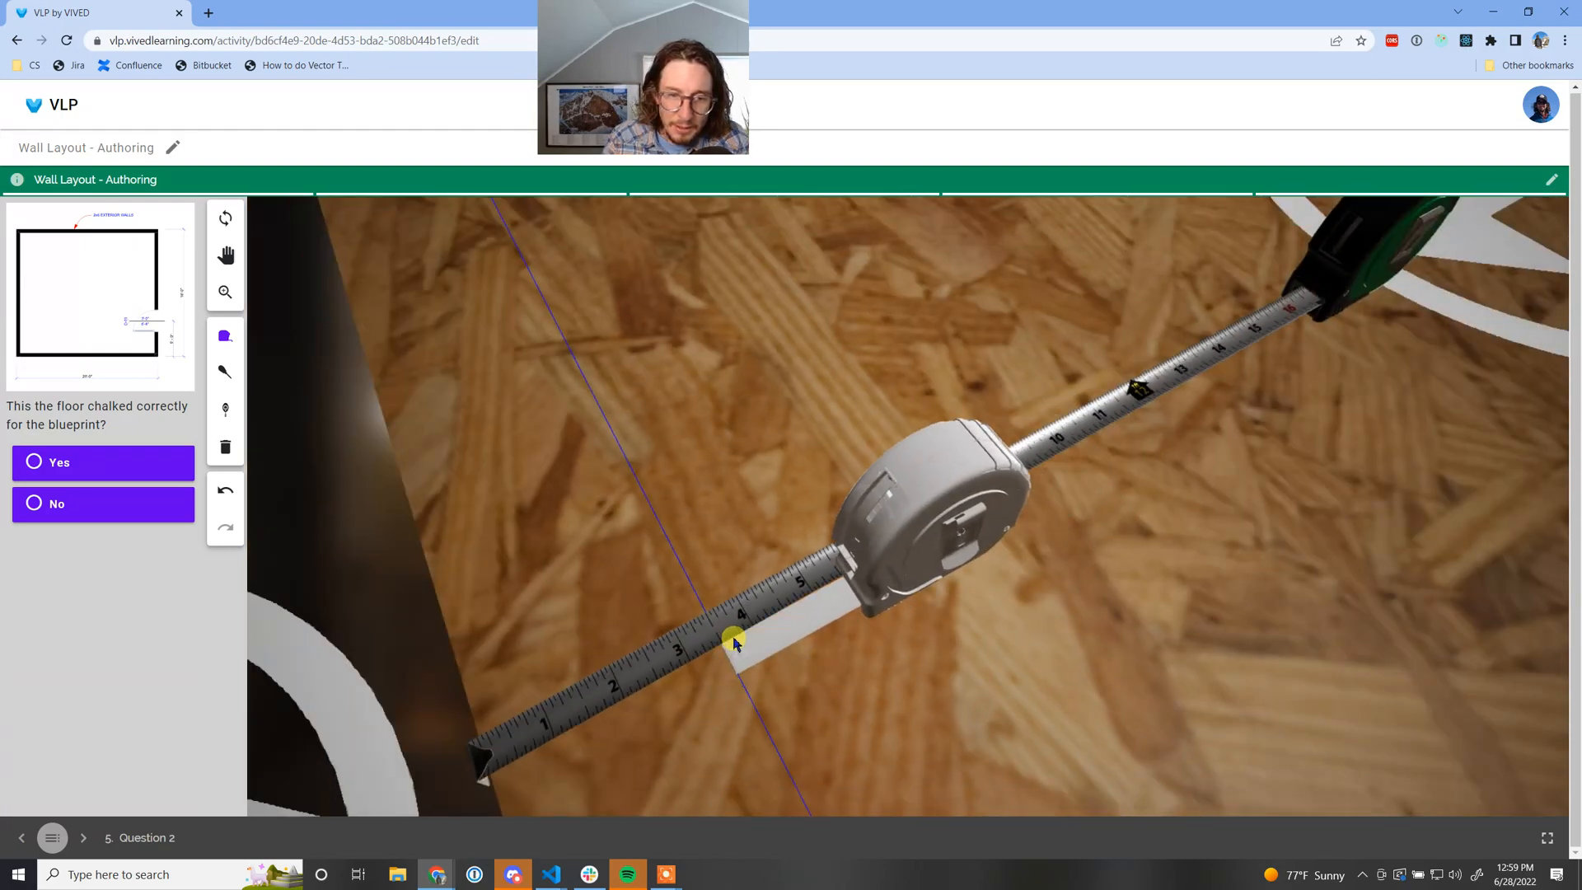
{"action": "left_click_drag", "start_coordinate": [733, 636], "coordinate": [829, 703]}
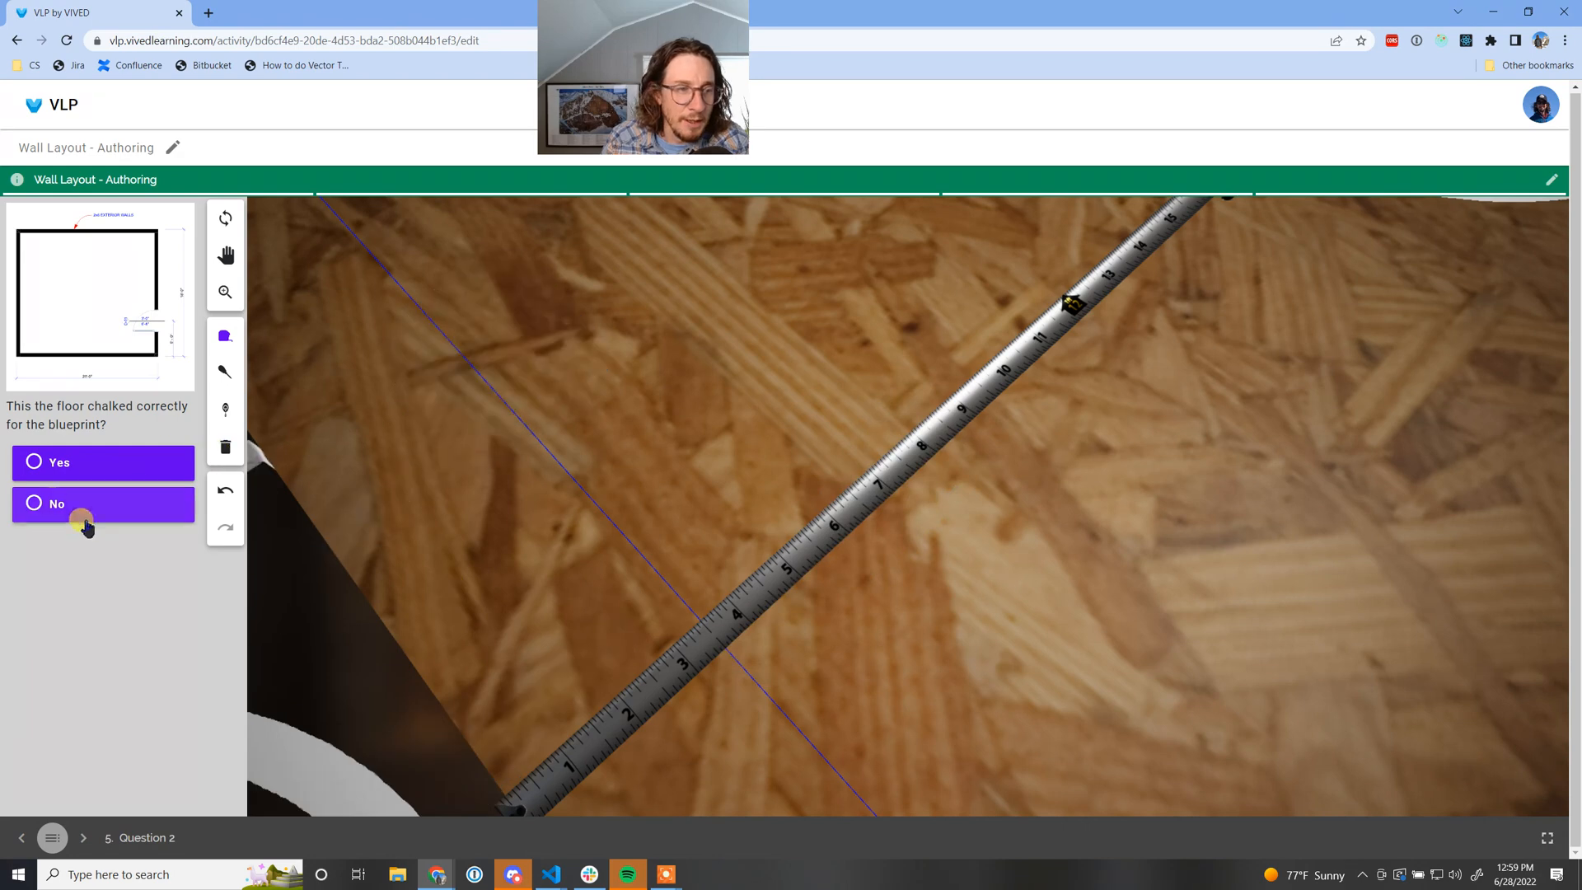
Test the chalked-floor question in the preview with the answers Yes and No
{"action": "left_click", "coordinate": [180, 458]}
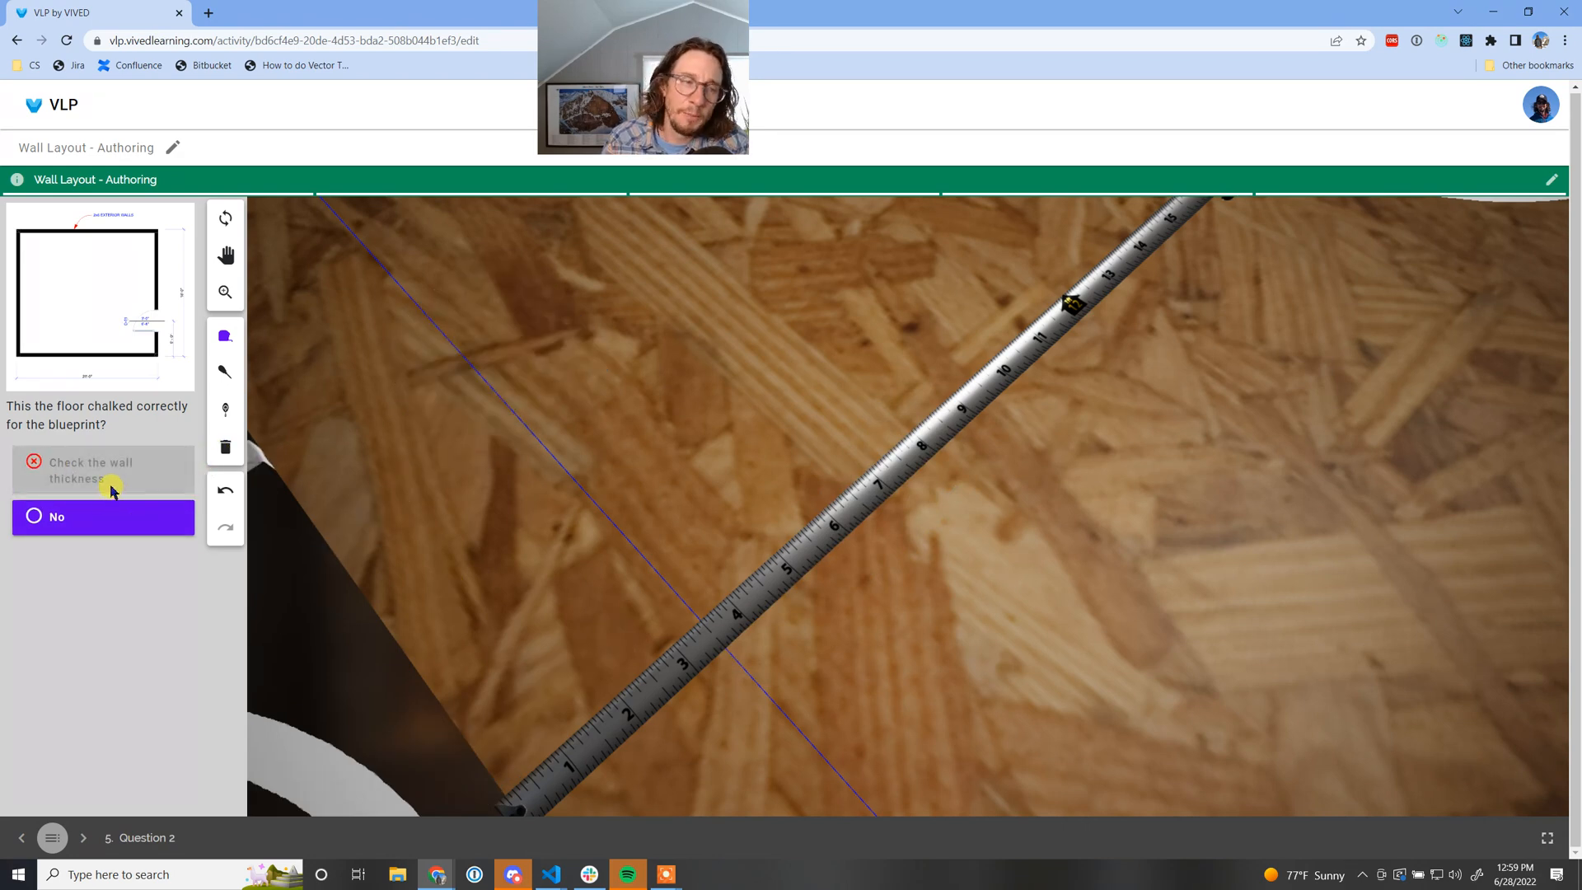
{"action": "left_click", "coordinate": [63, 516]}
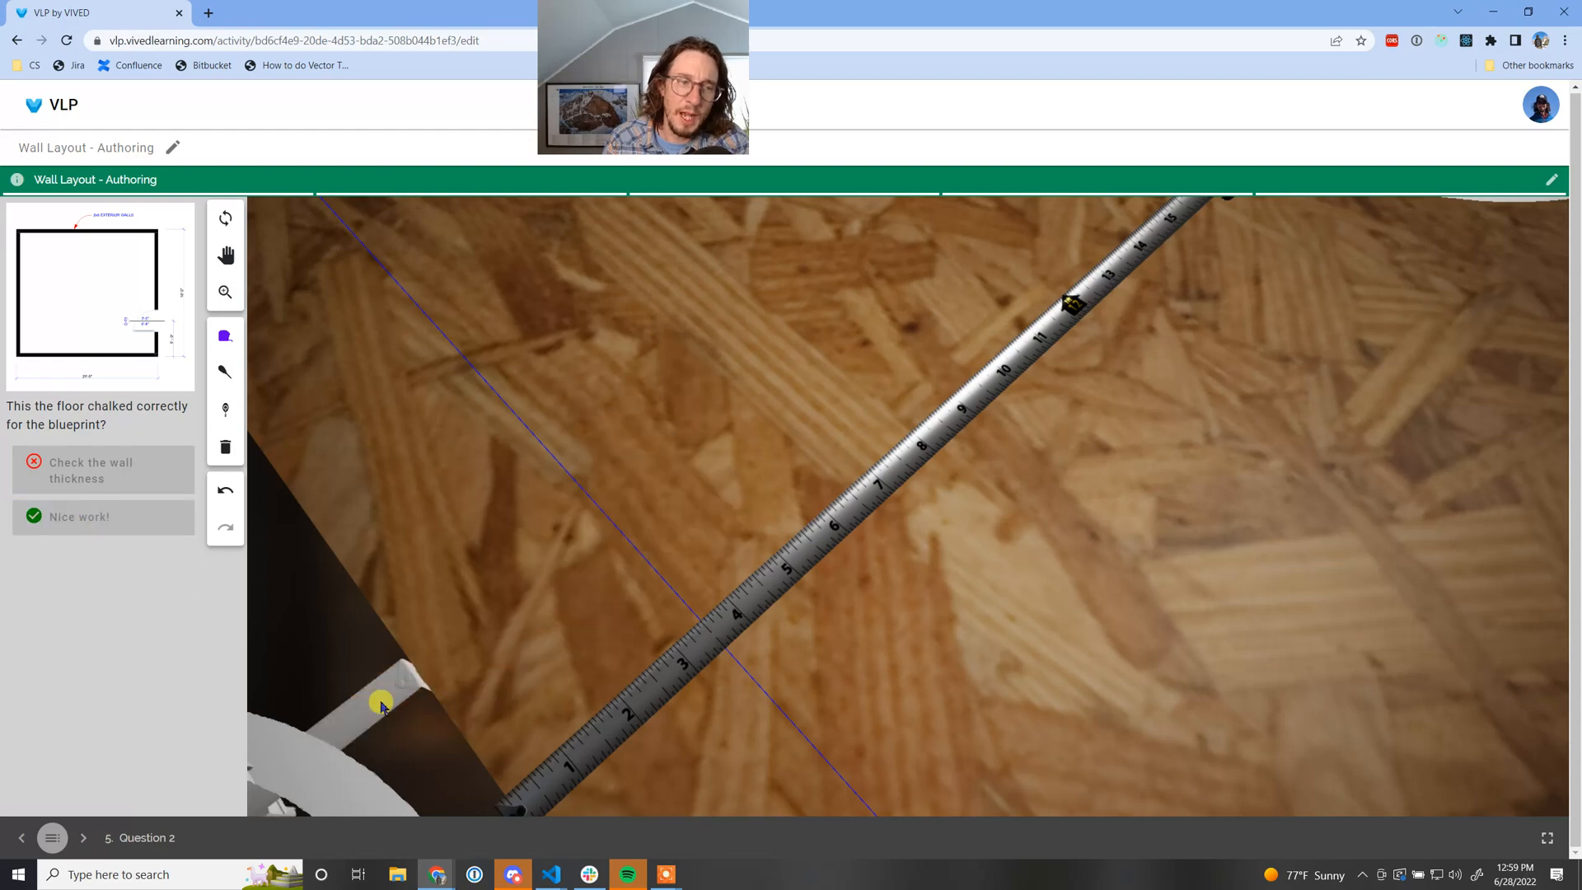
Examine the whole chalked floor from above, including the chalk outline along all its edges
{"action": "scroll", "coordinate": [950, 578], "scroll_direction": "down", "scroll_amount": 5}
{"action": "scroll", "coordinate": [1007, 606], "scroll_direction": "down", "scroll_amount": 5}
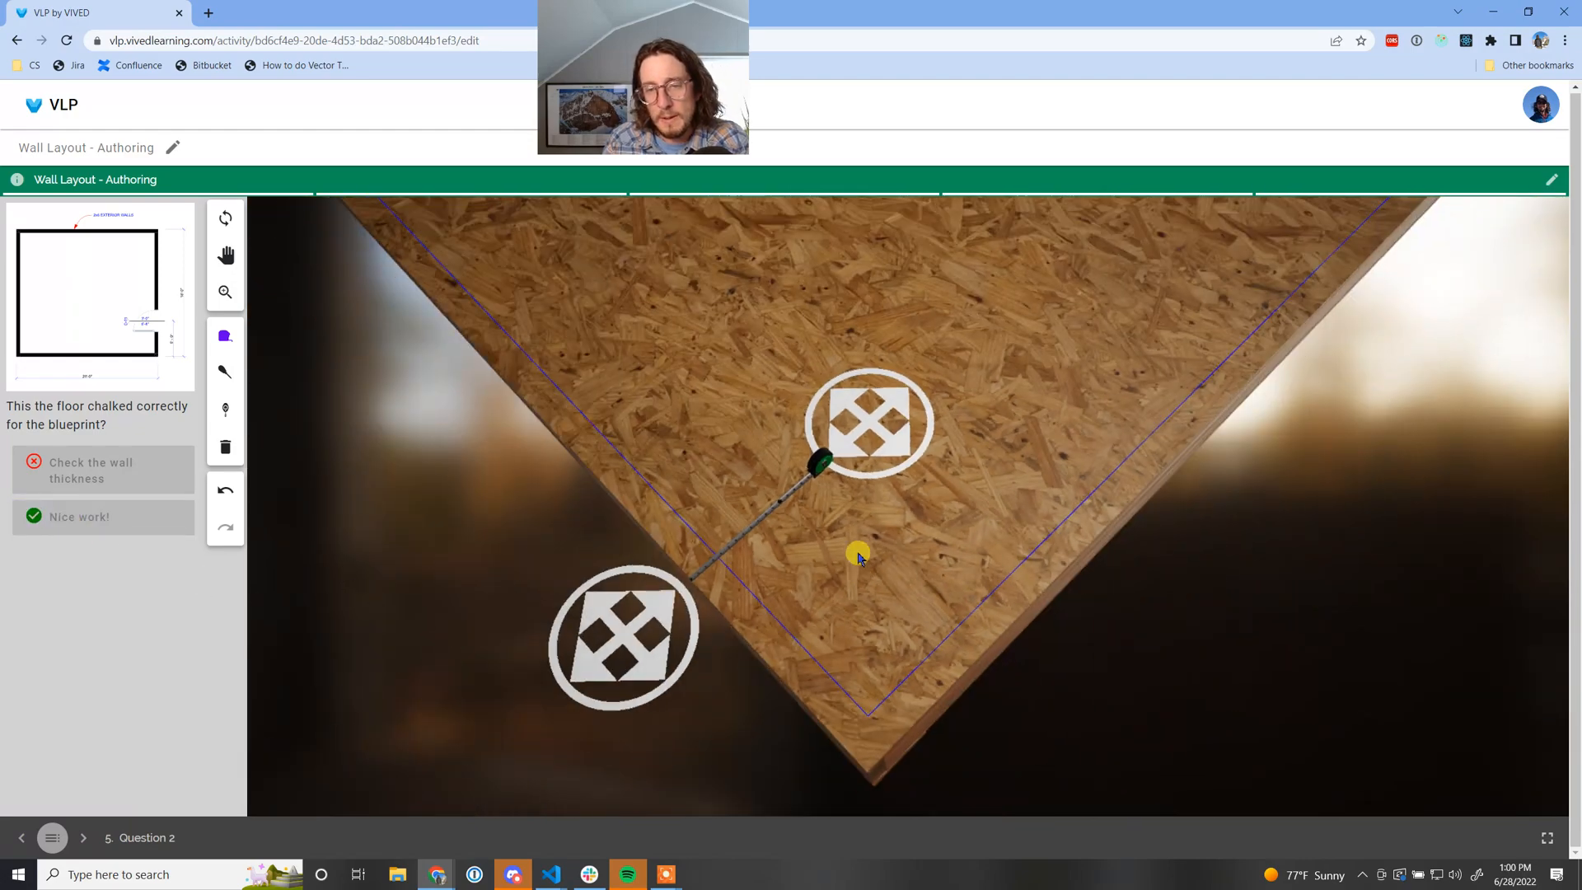
{"action": "middle_click_drag", "start_coordinate": [959, 412], "coordinate": [917, 434]}
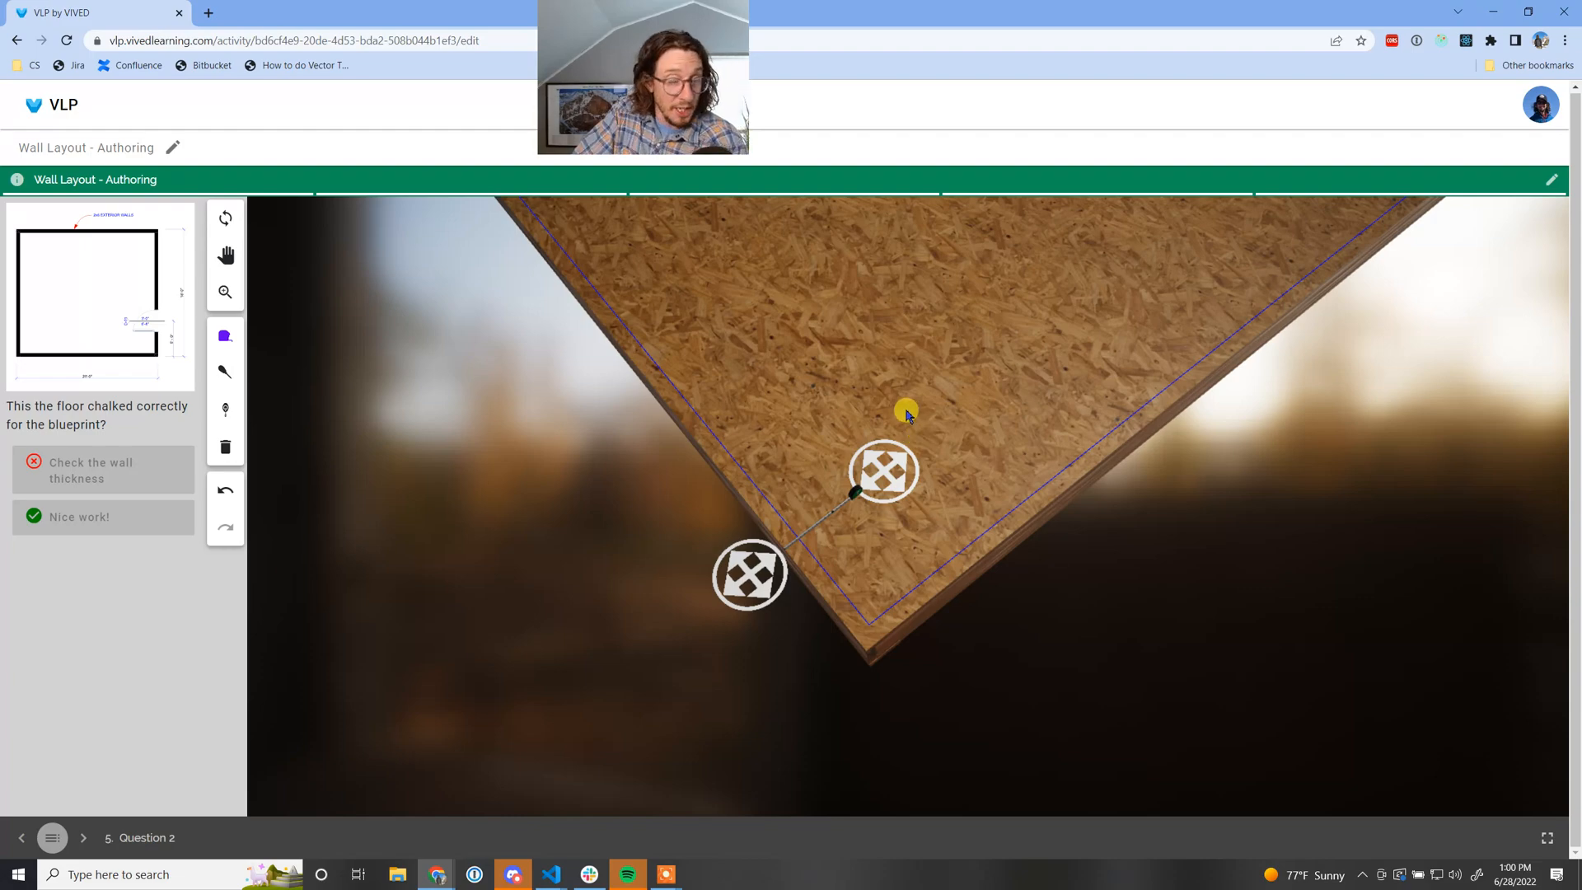
{"action": "middle_click_drag", "start_coordinate": [988, 258], "coordinate": [842, 445]}
{"action": "middle_click_drag", "start_coordinate": [925, 388], "coordinate": [837, 424]}
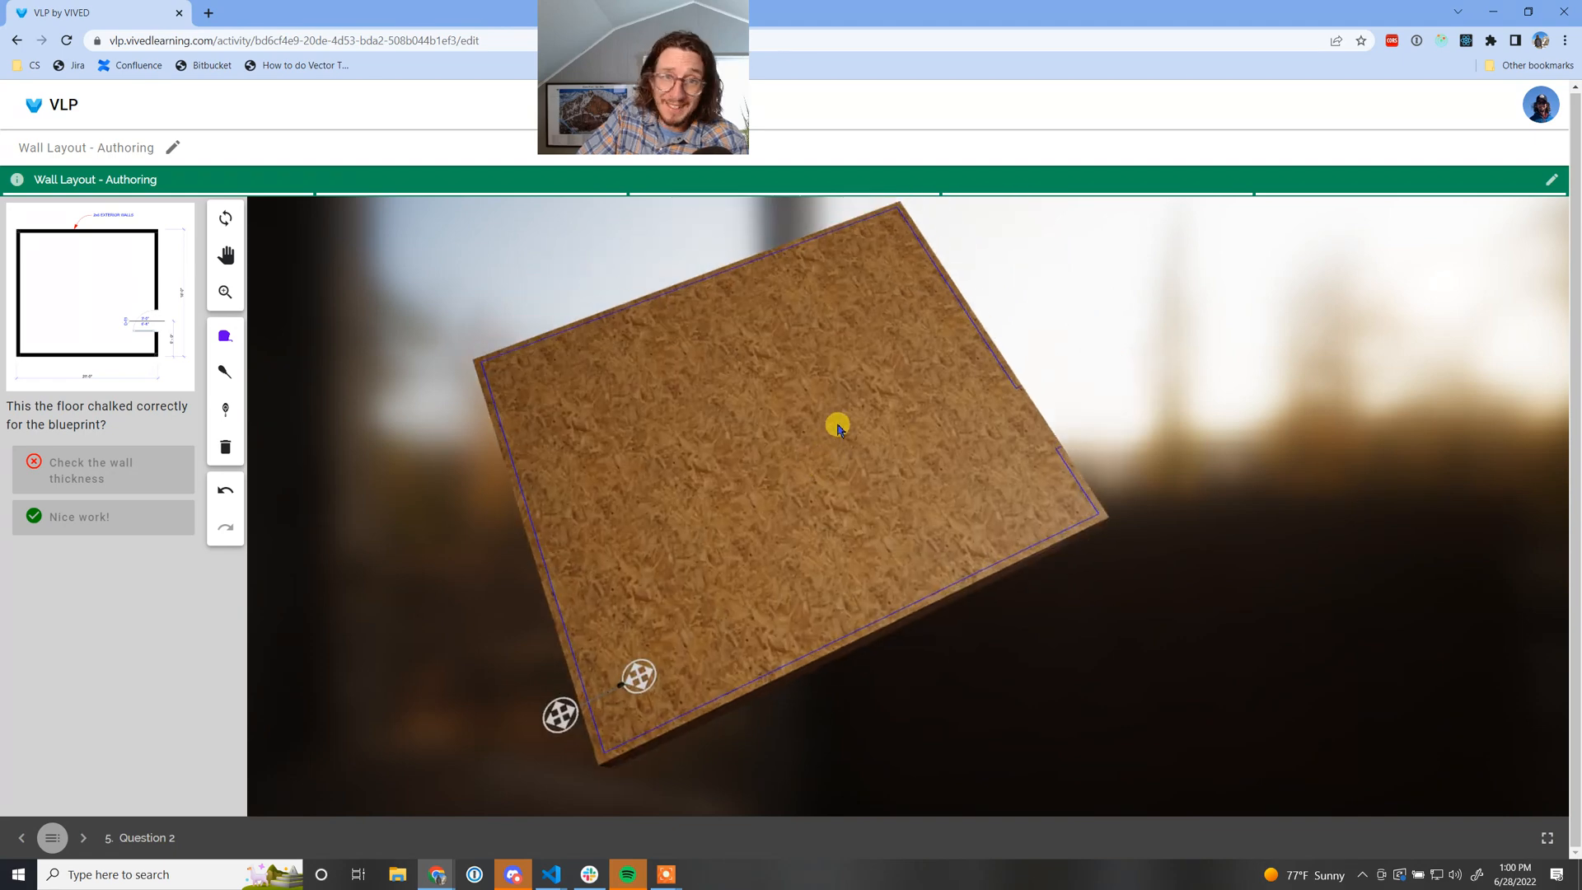
{"action": "middle_click_drag", "start_coordinate": [1011, 521], "coordinate": [939, 493]}
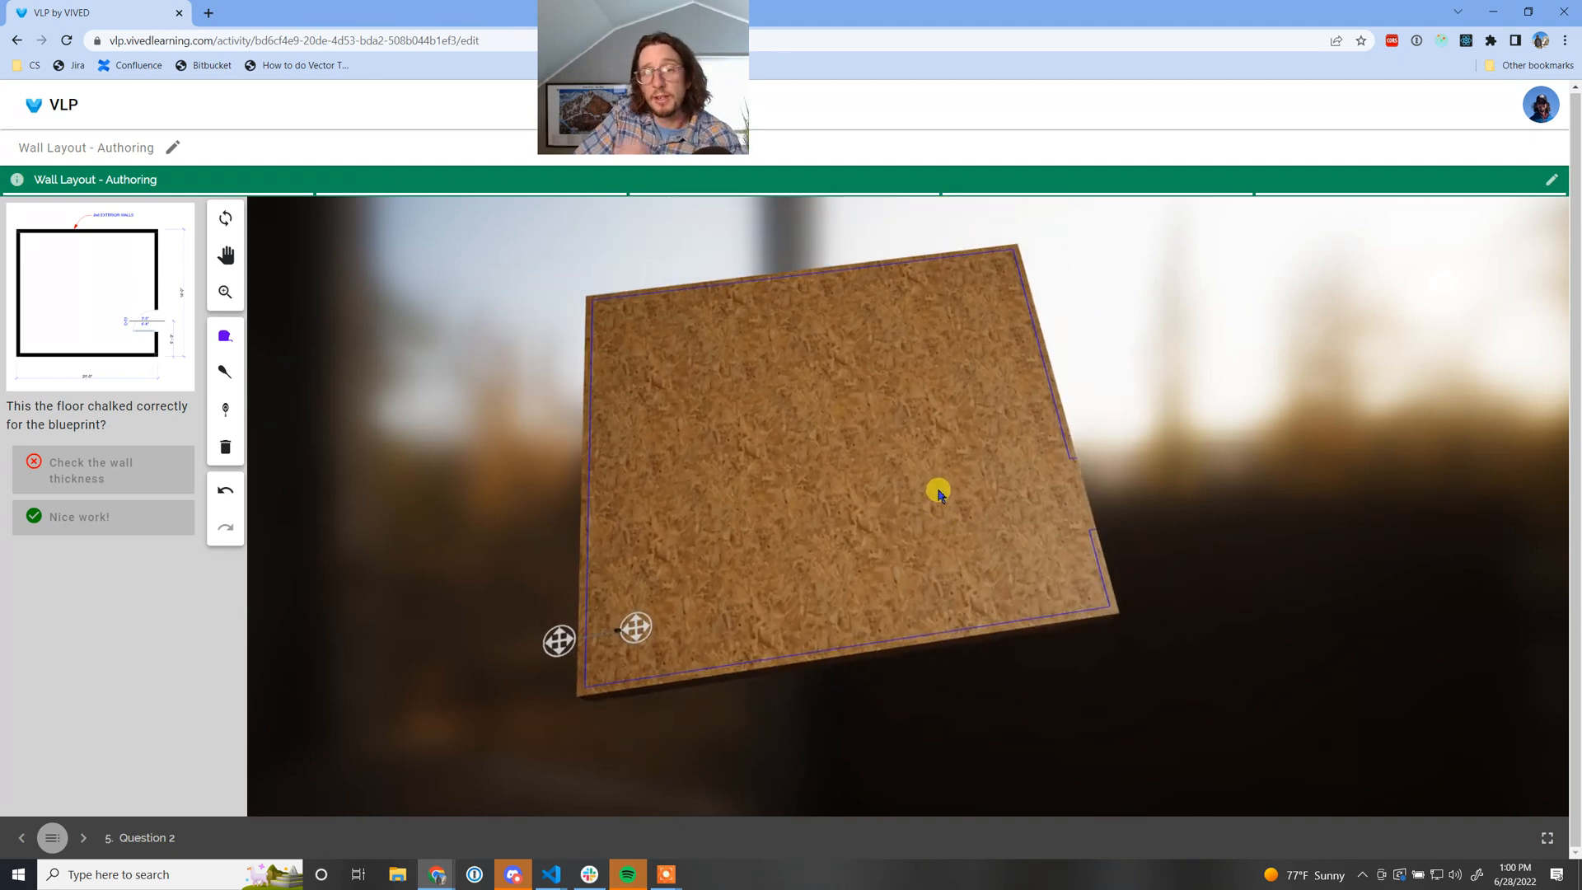